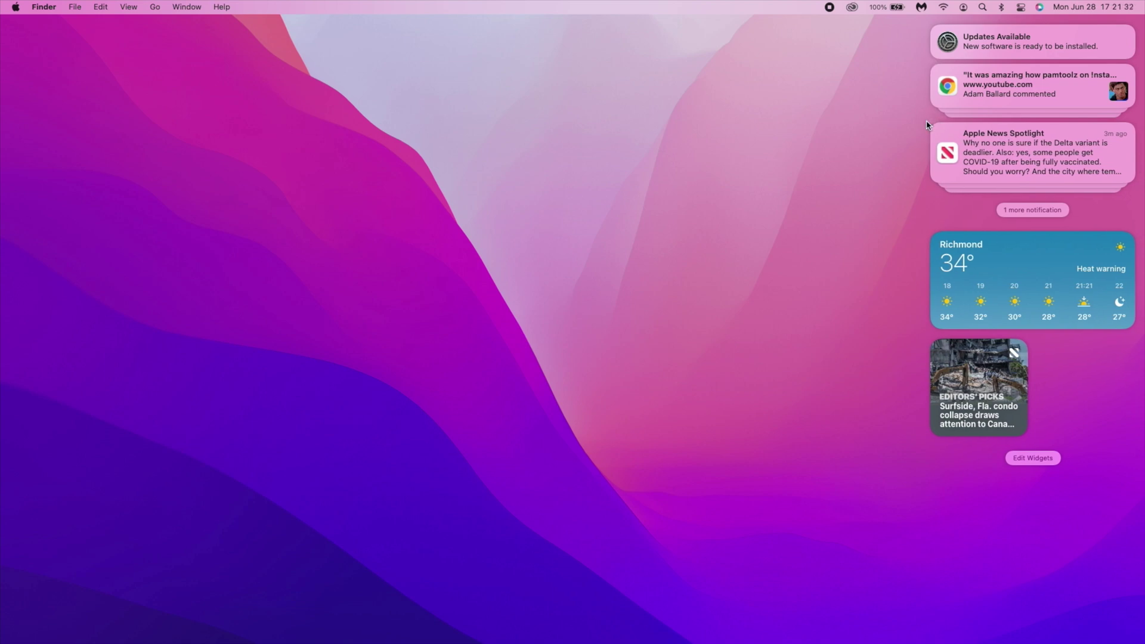
Open Software Update from the available-updates notification and check the Apple Developer Seed Program enrolment details without restoring defaults
mouse_move(988, 50)
left_click(1111, 48)
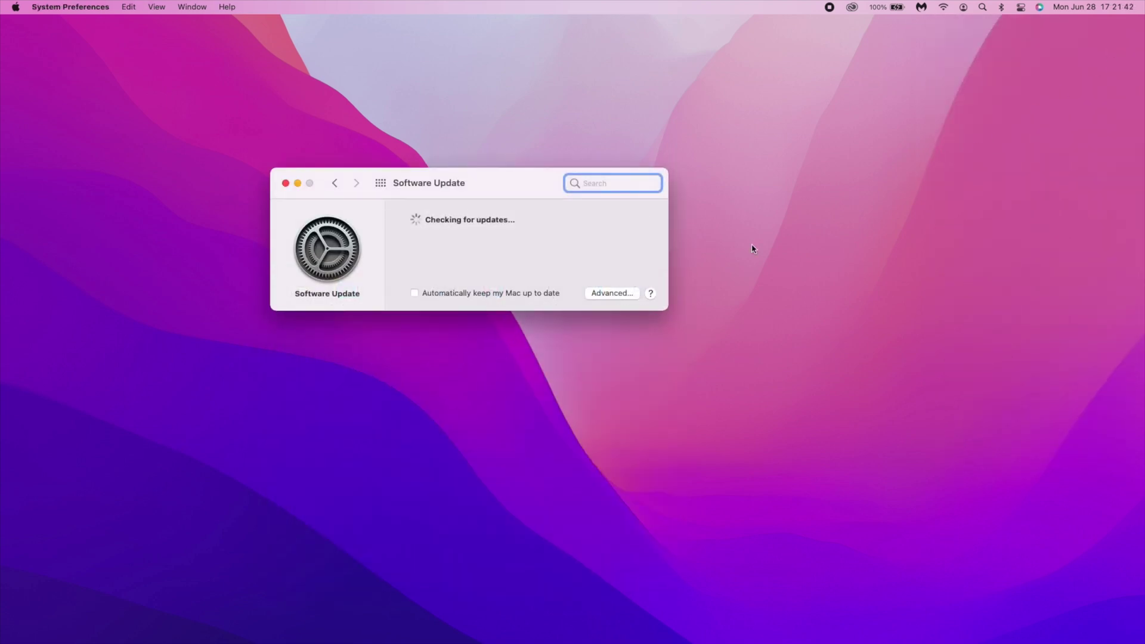
left_click(501, 190)
left_click_drag(501, 189, 651, 190)
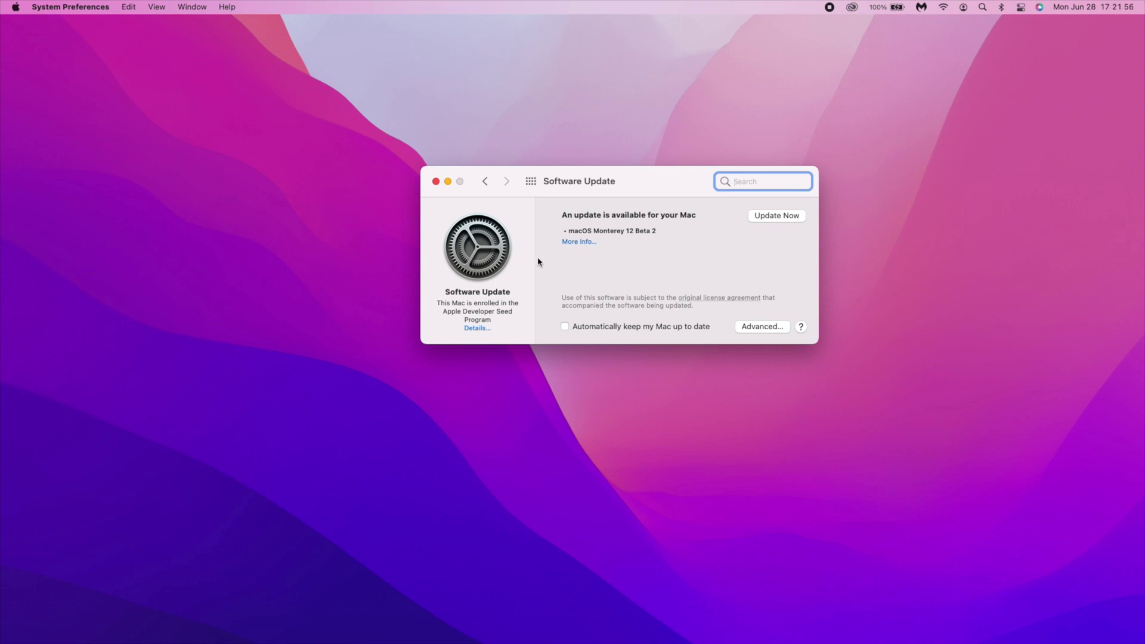
left_click(478, 329)
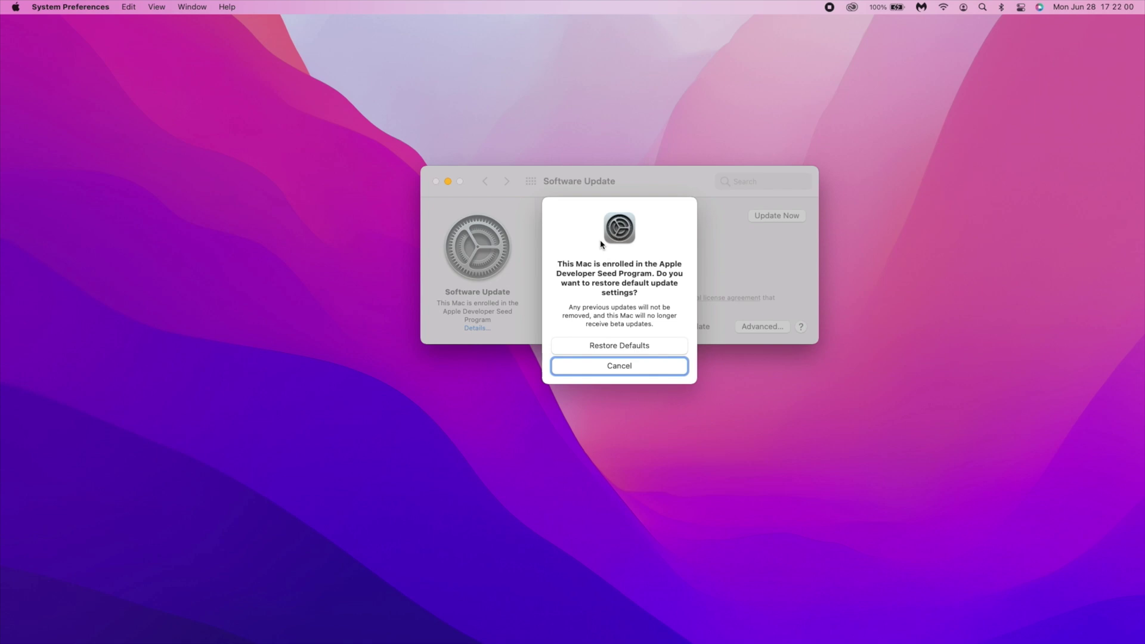
left_click(620, 368)
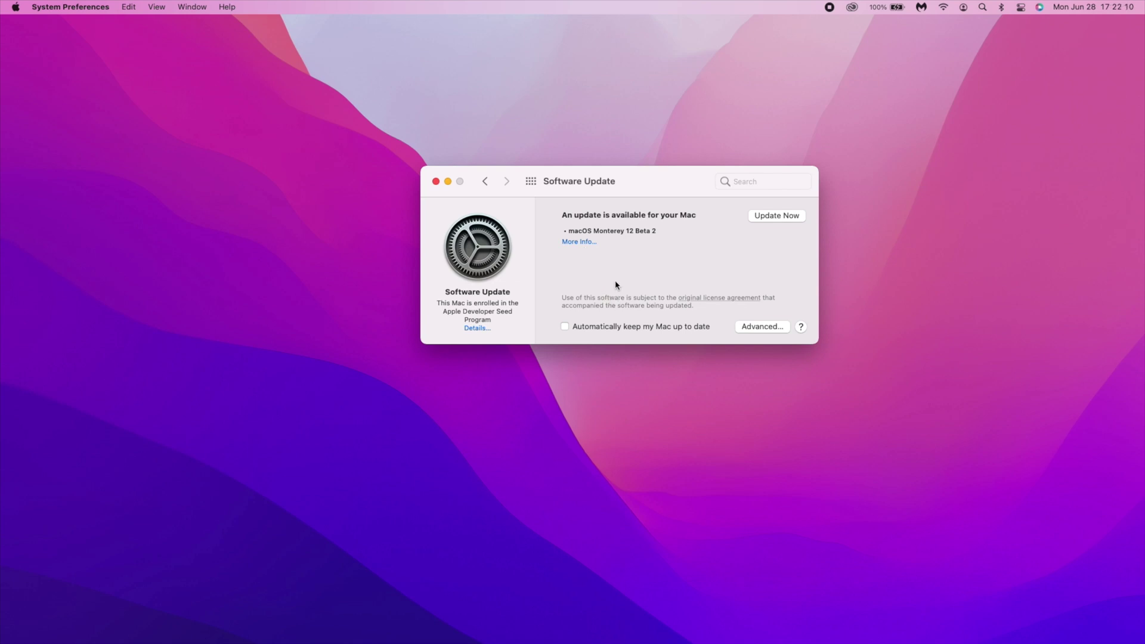
Review the macOS Monterey 12 Beta 2 update information, start its installation and accept the software license agreement
left_click(584, 249)
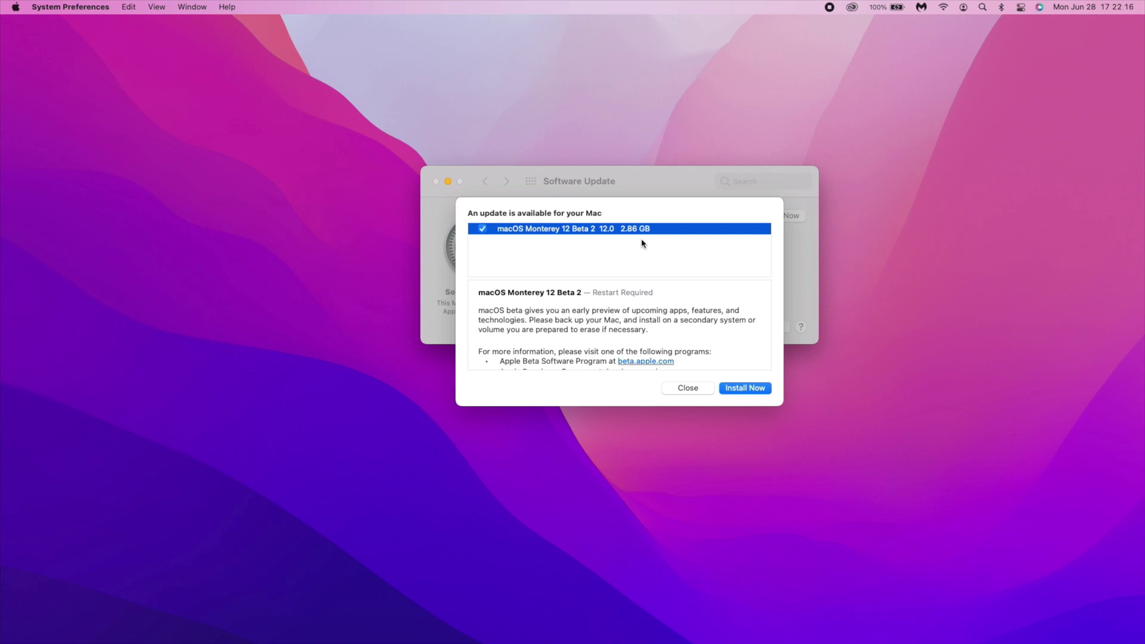
scroll(633, 330, "down", 3)
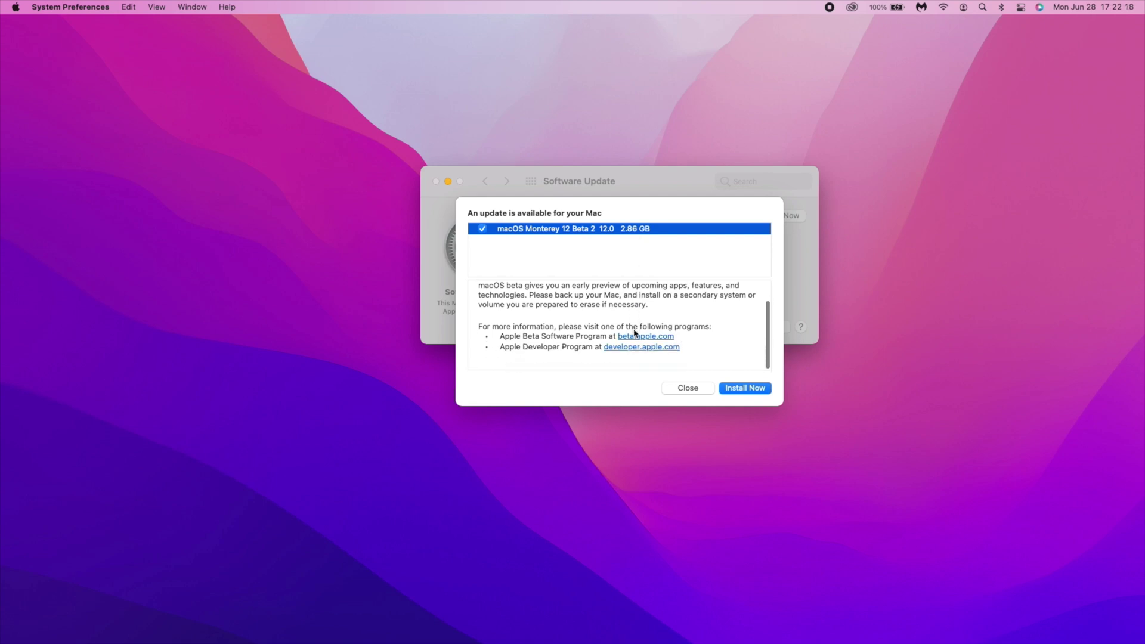
scroll(635, 333, "up", 3)
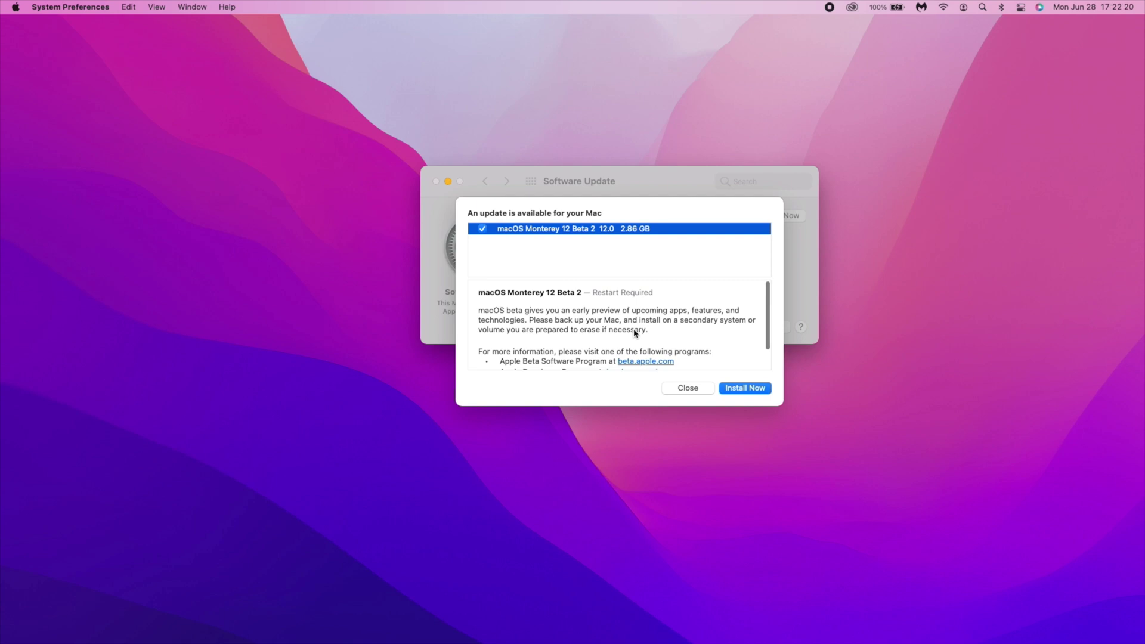
left_click(750, 390)
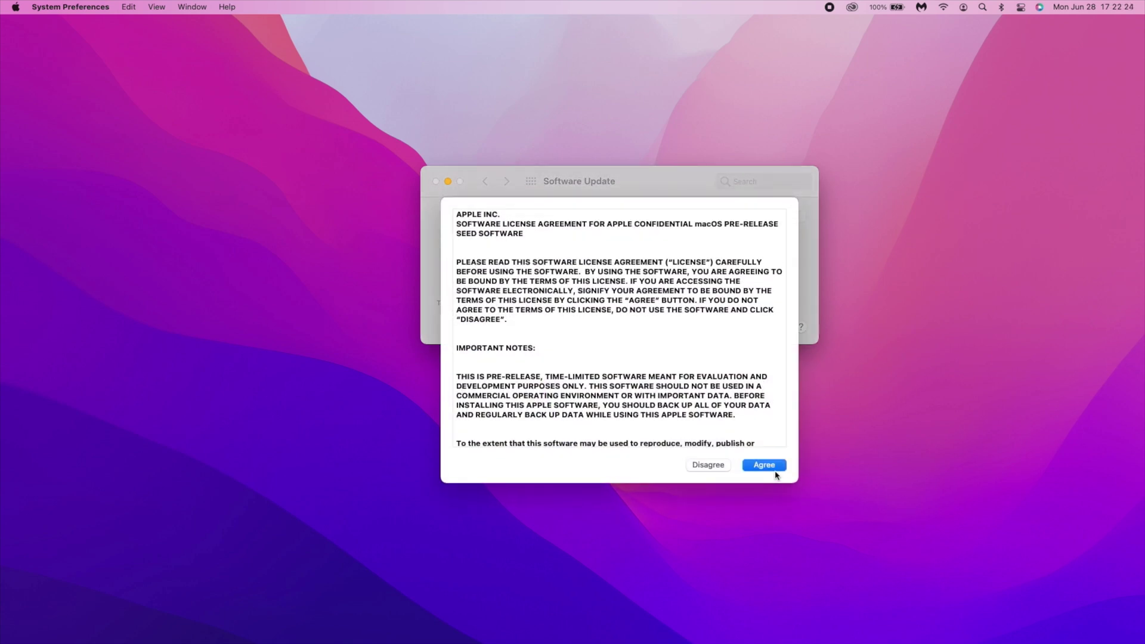
left_click(771, 467)
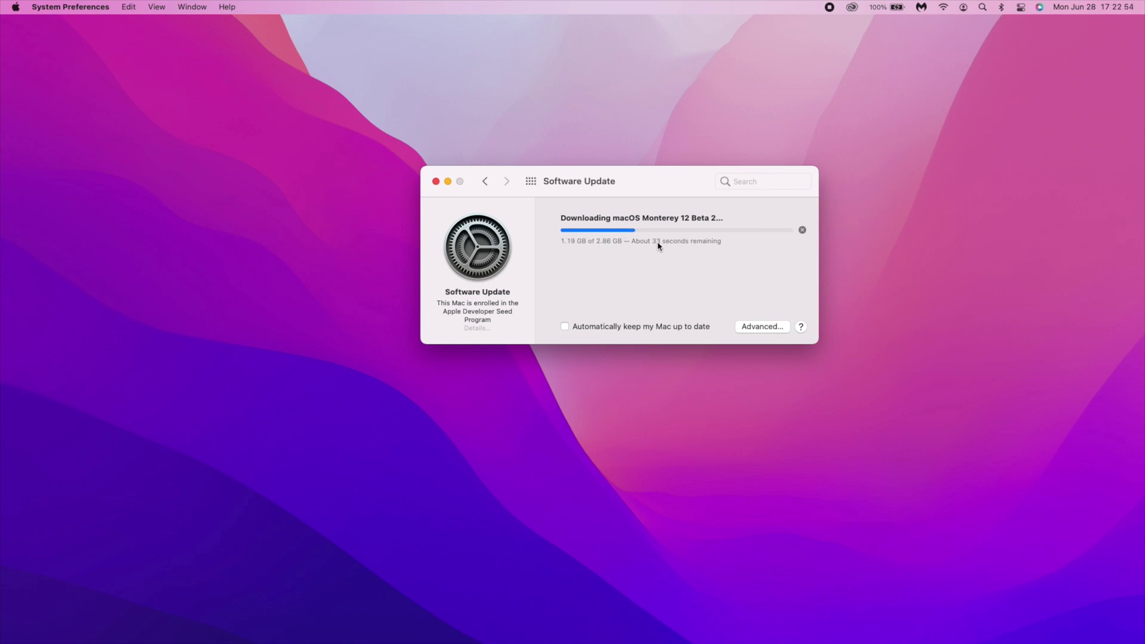
left_click_drag(661, 181, 633, 210)
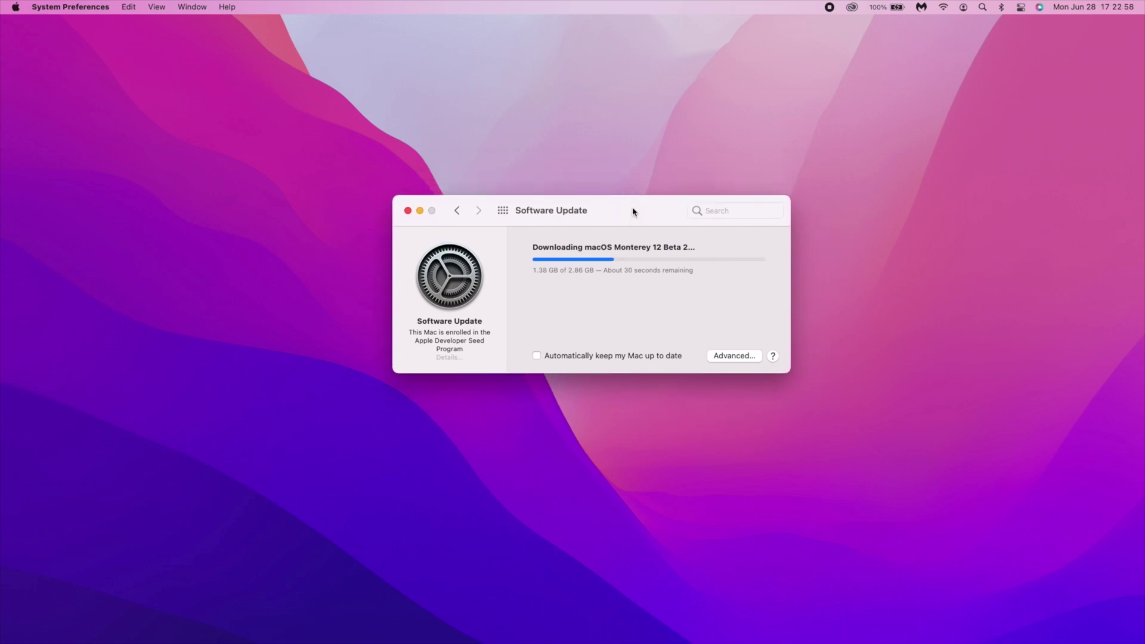
mouse_move(685, 642)
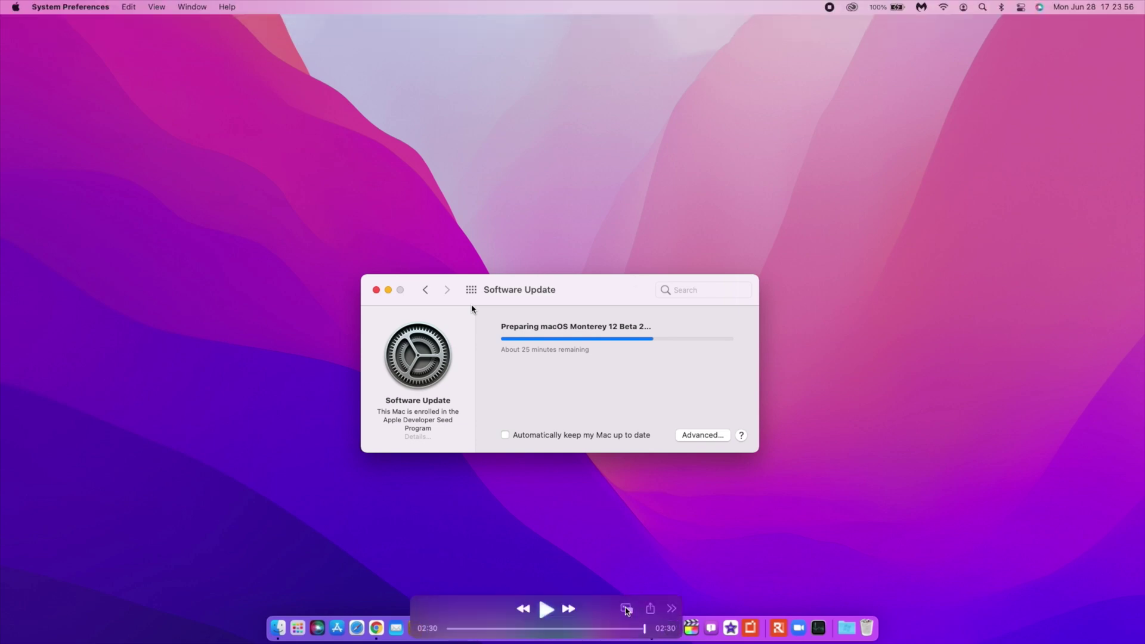
left_click(626, 609)
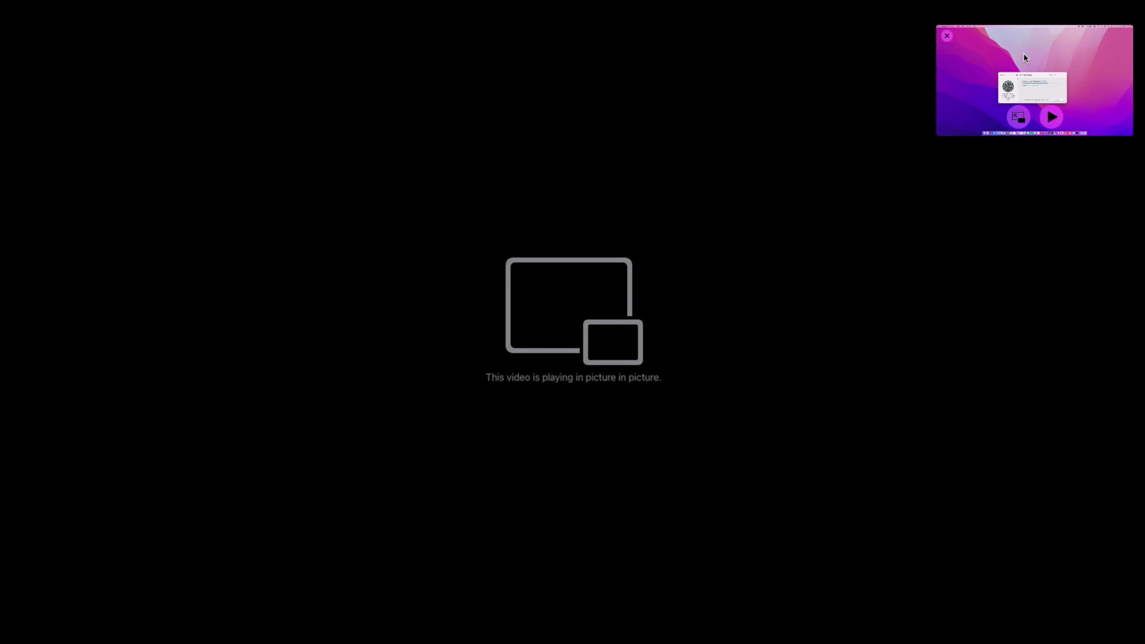
left_click(951, 36)
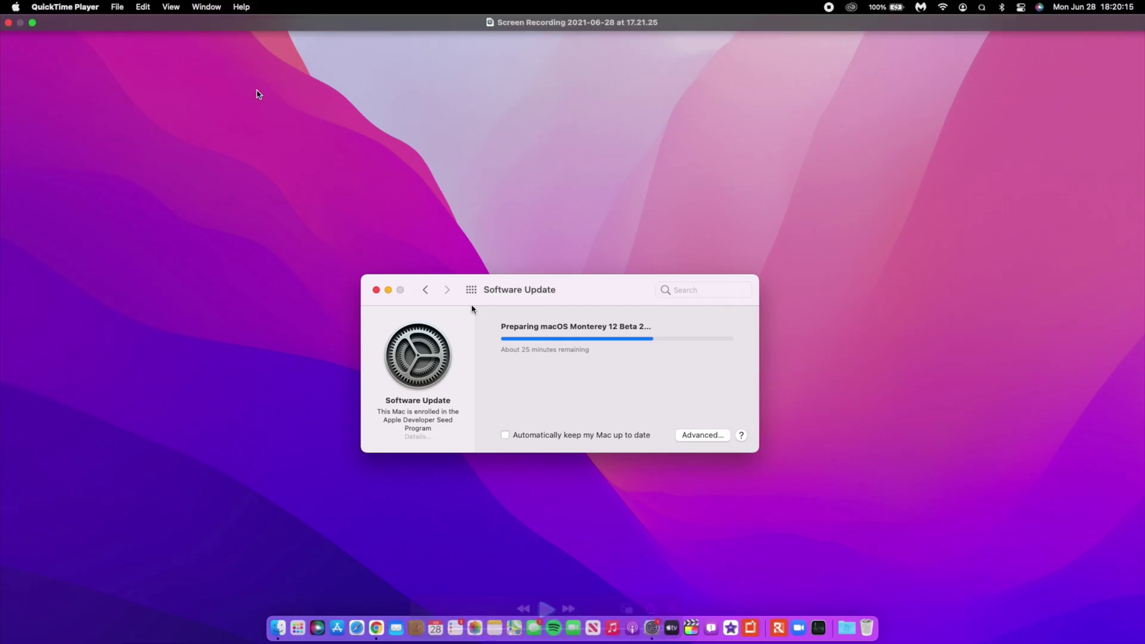
Close the screen recording video and quit QuickTime Player
mouse_move(16, 11)
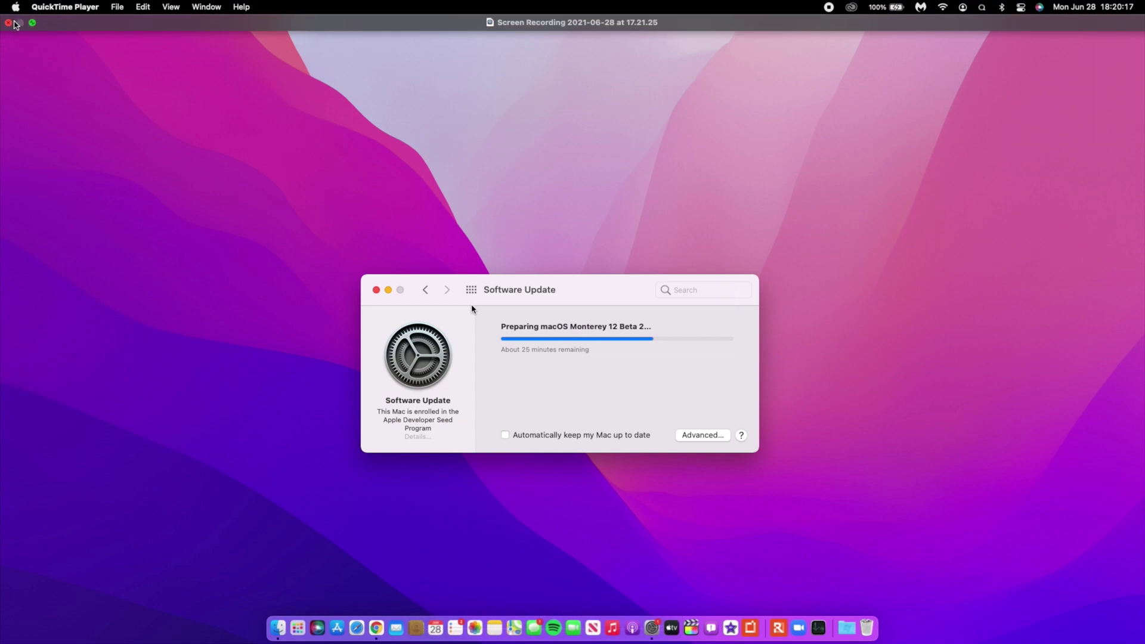
left_click(9, 24)
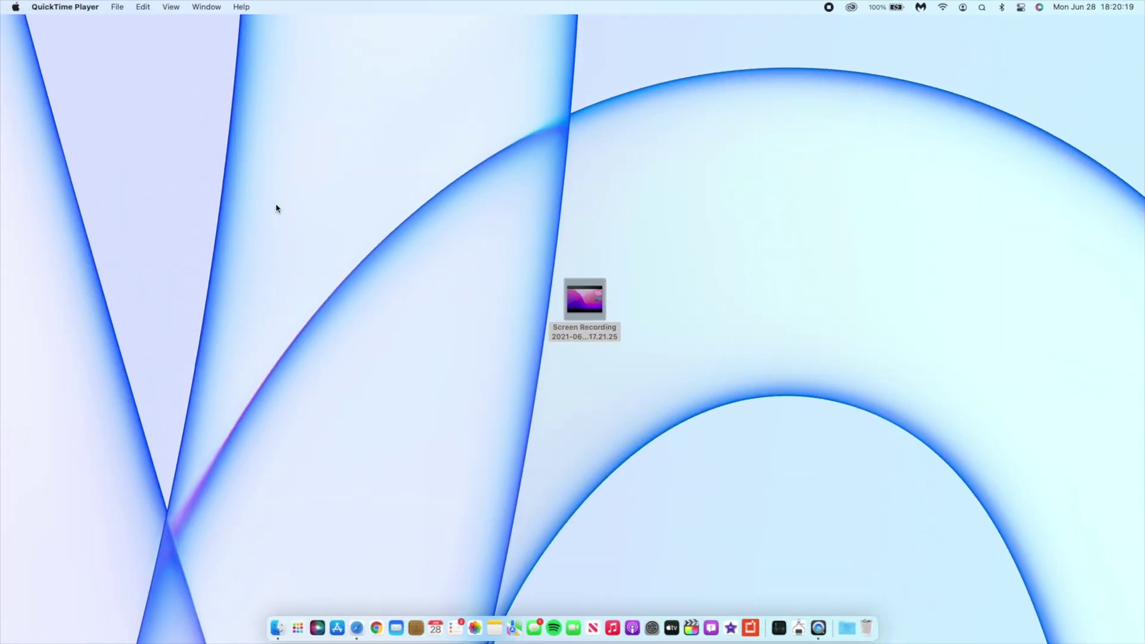
key("super+q")
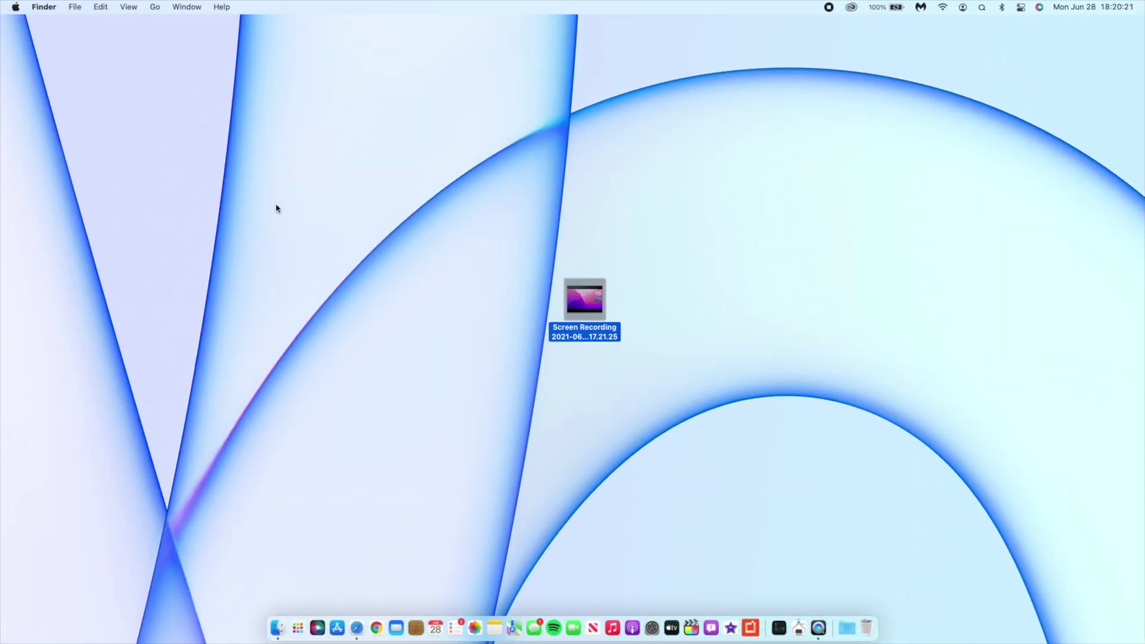
Check the installed macOS version and the Macintosh HD storage breakdown through About This Mac, and close both information windows
left_click(16, 6)
left_click(21, 26)
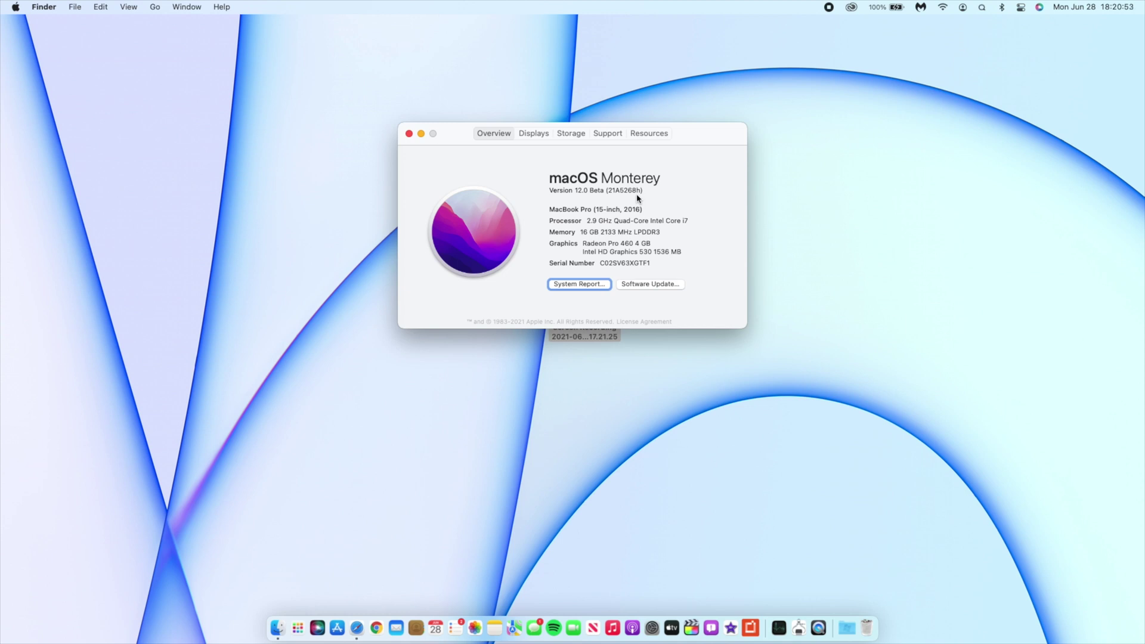
left_click(572, 133)
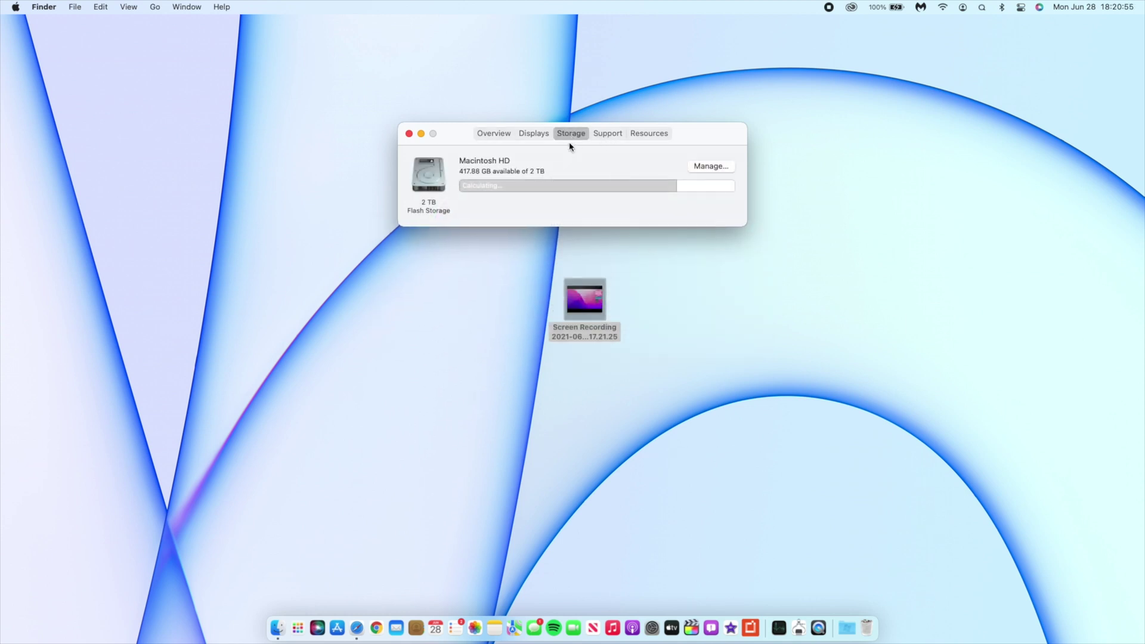
mouse_move(722, 172)
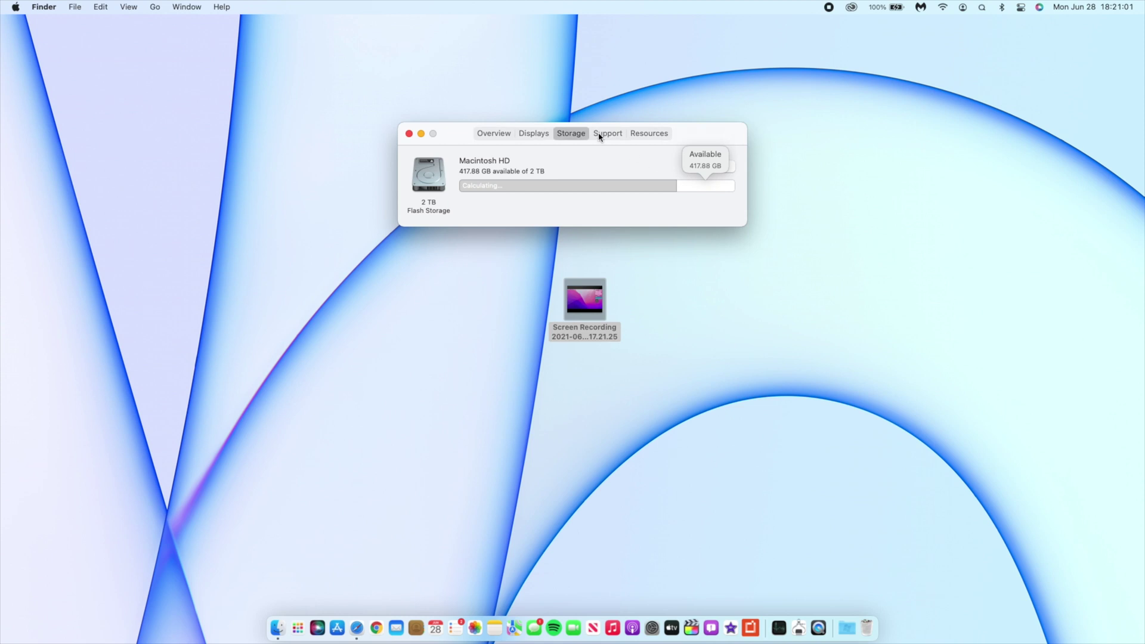
left_click(719, 167)
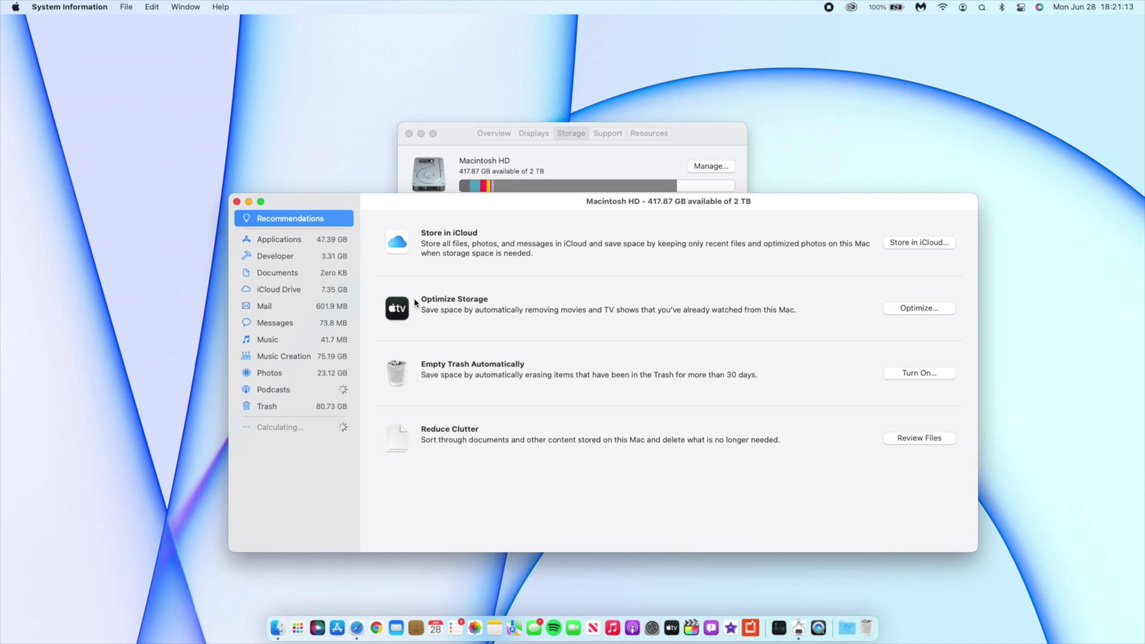
mouse_move(546, 184)
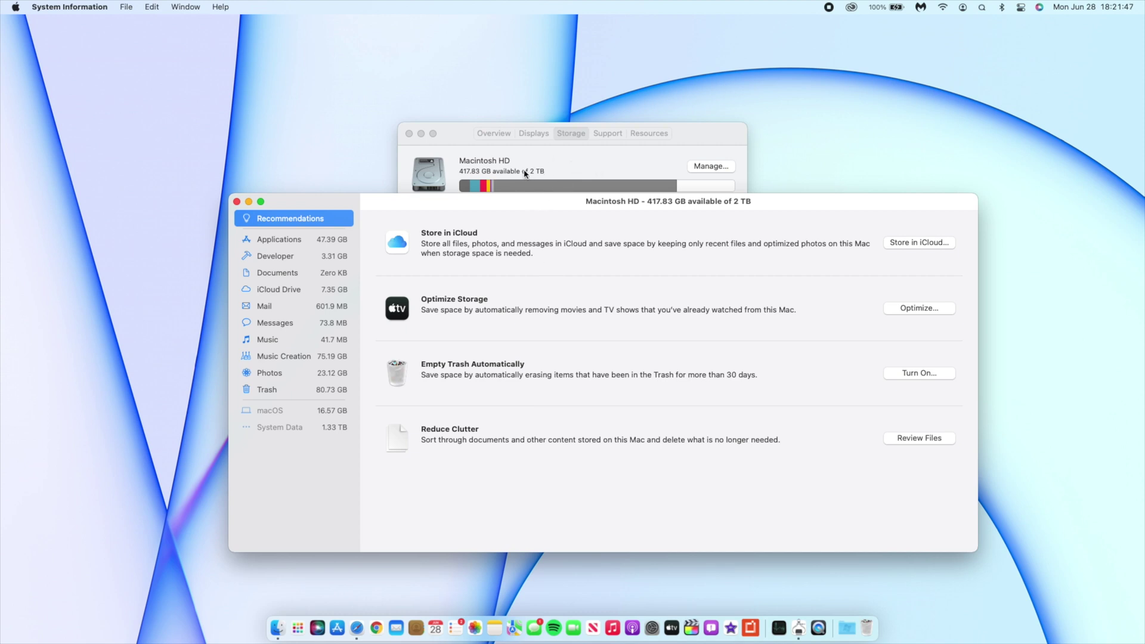
left_click(410, 134)
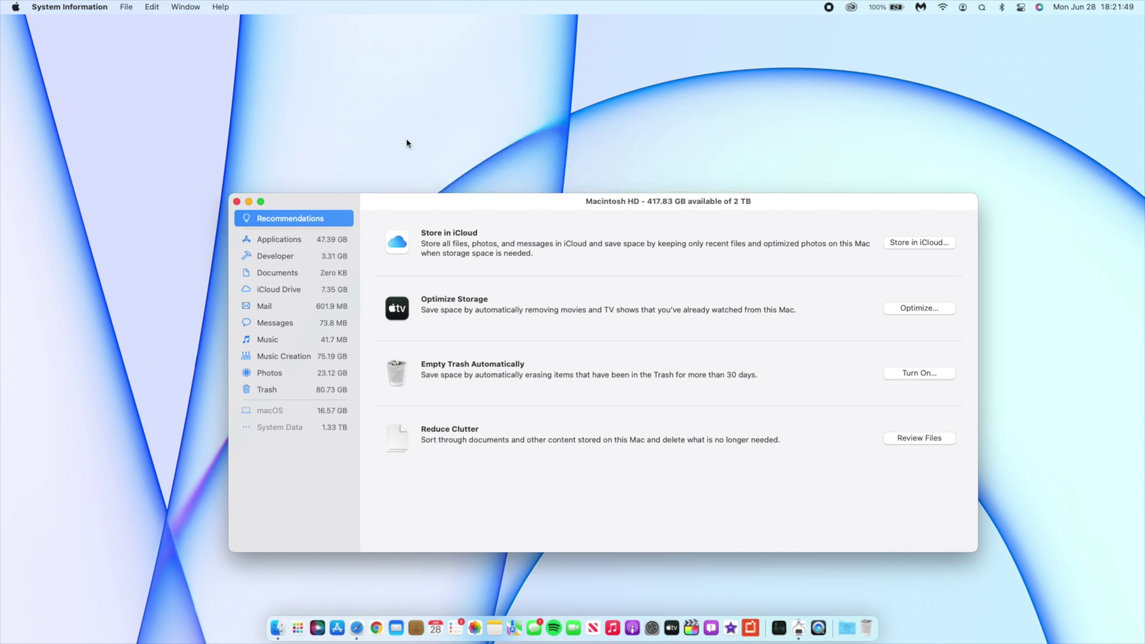
left_click(236, 202)
Move the screen recording file on the desktop to the Trash
left_click(334, 237)
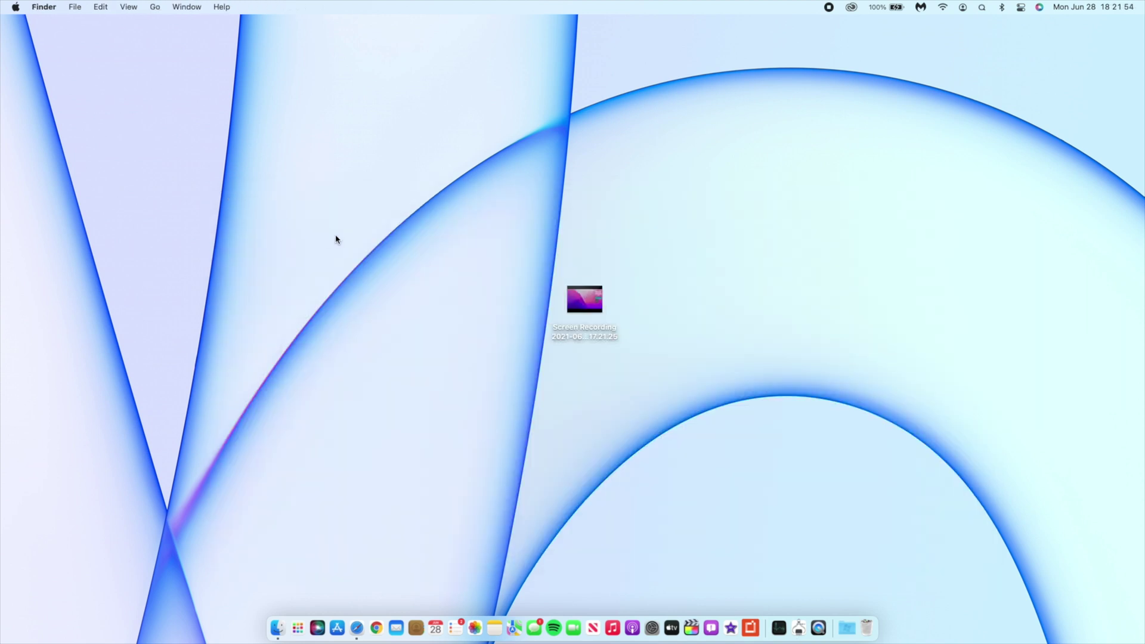
left_click(586, 308)
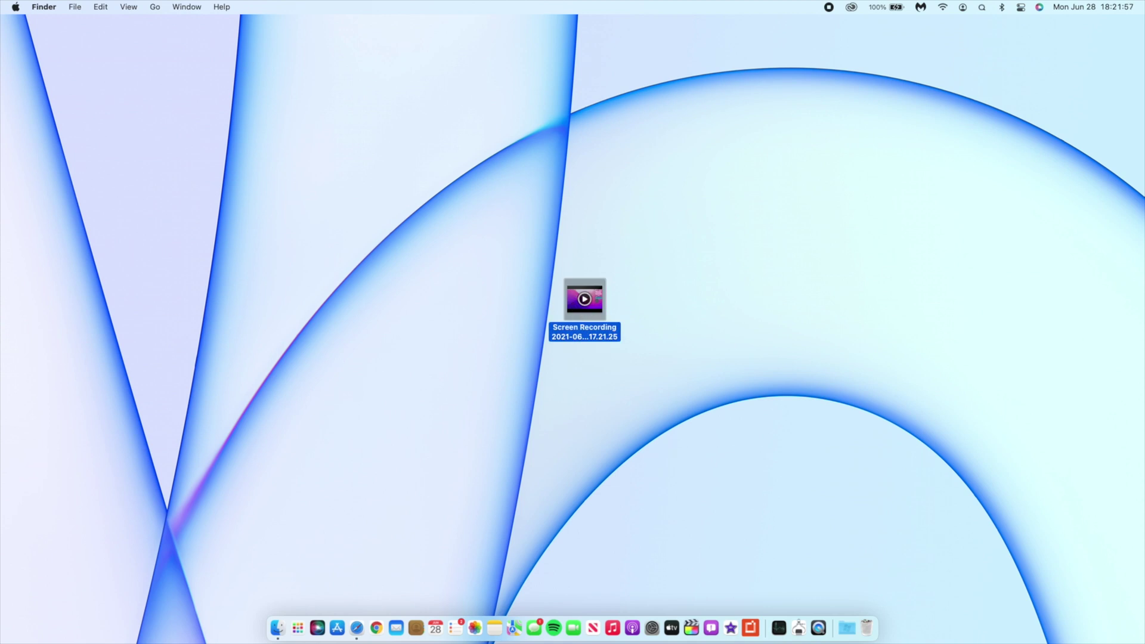
key("super+BackSpace")
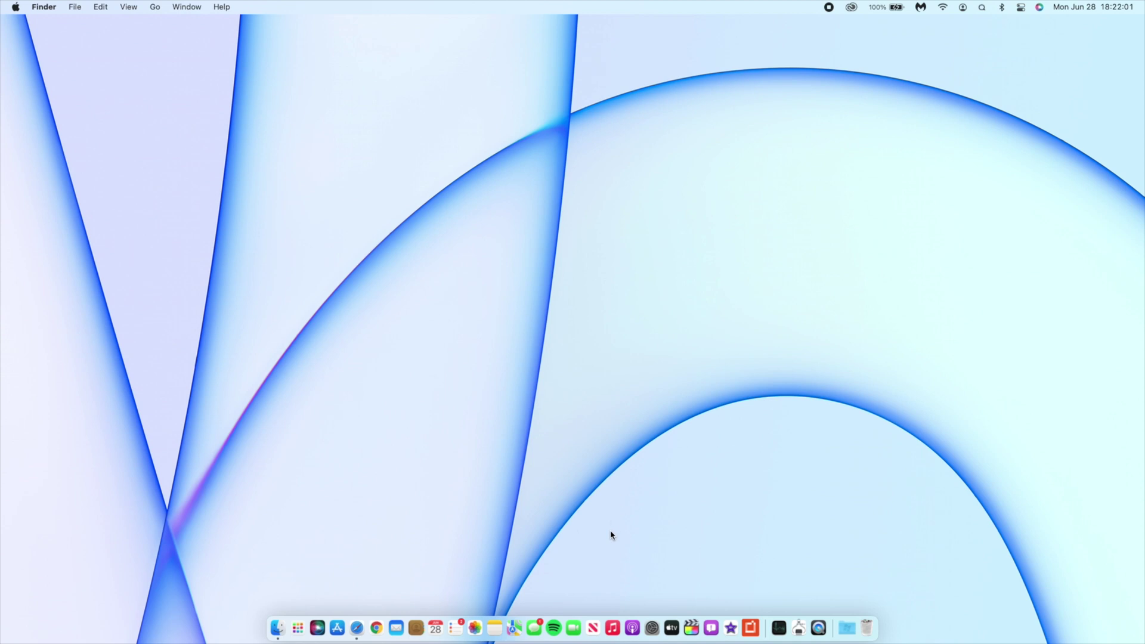
Open the Desktop & Screen Saver preferences and place the main and Secondary Desktop windows side by side, with the light and dark pictures in view
left_click(653, 623)
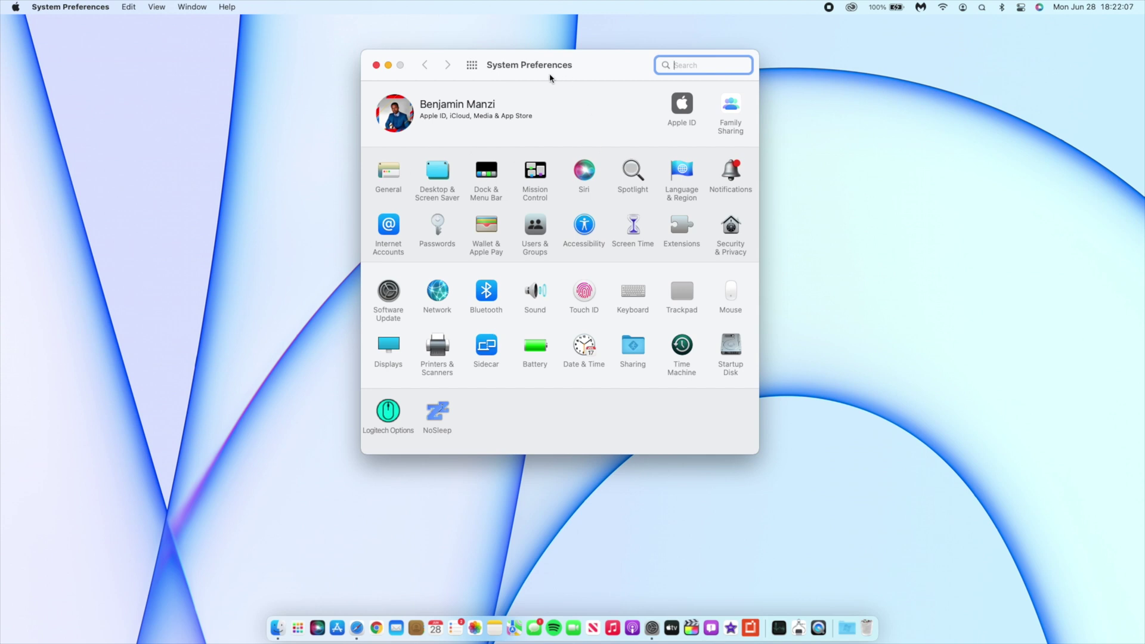
left_click(447, 177)
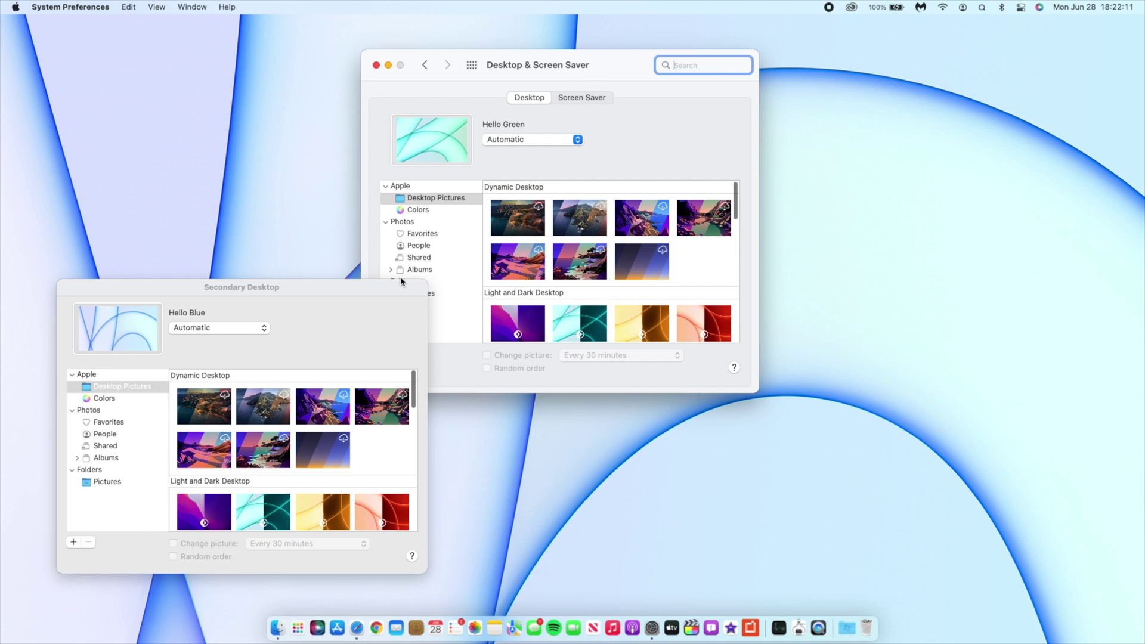
left_click_drag(358, 288, 860, 210)
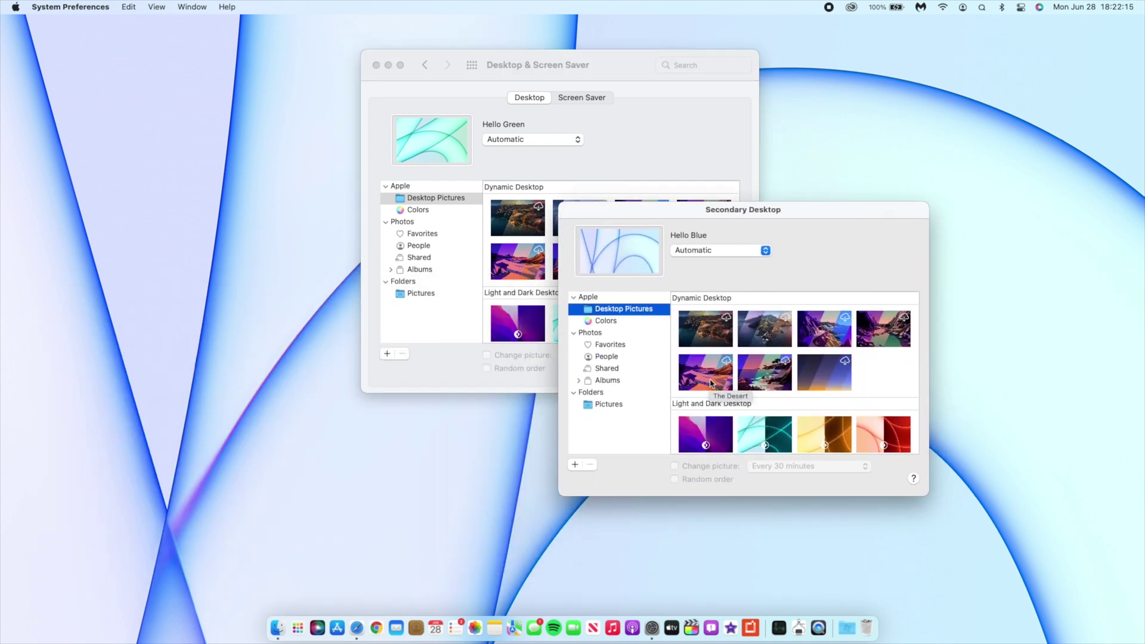
scroll(711, 384, "down", 3)
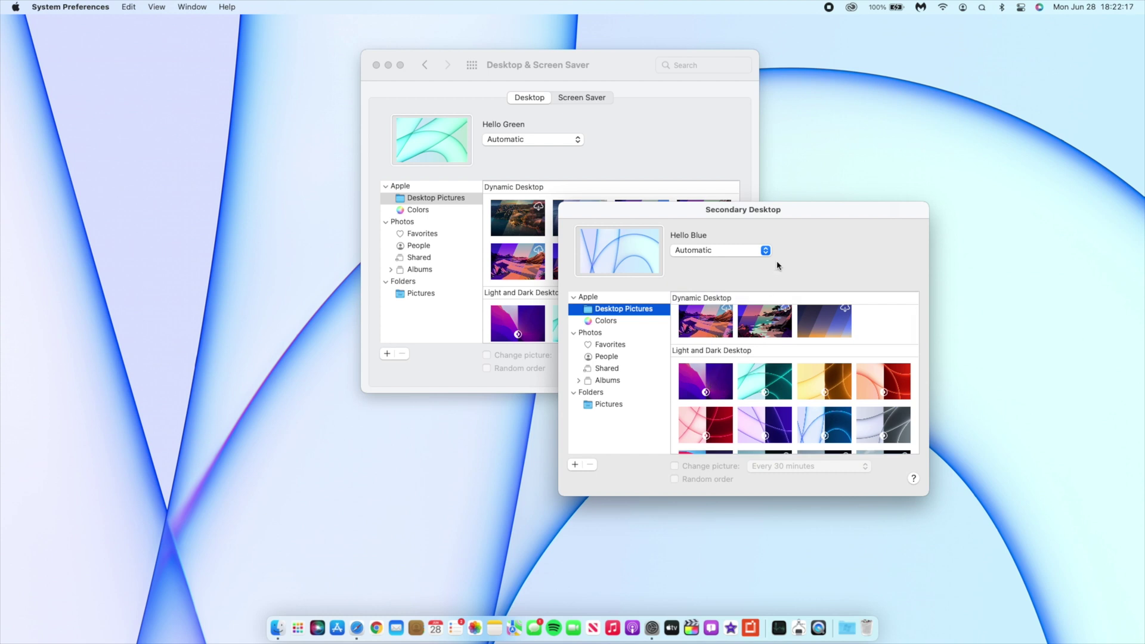
left_click_drag(619, 69, 370, 282)
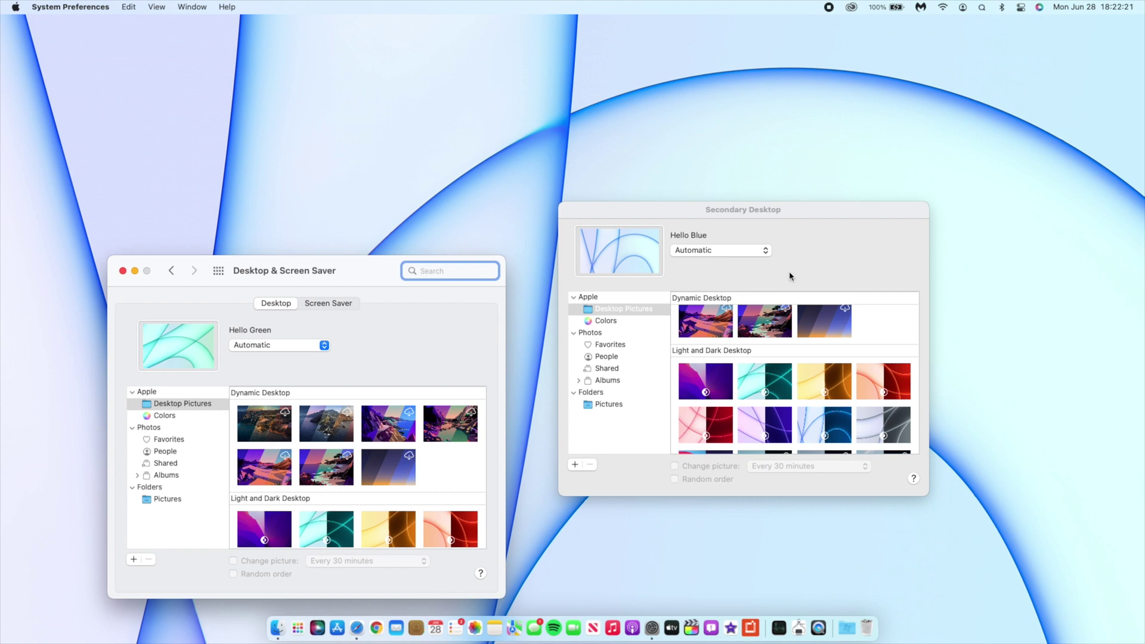
left_click_drag(816, 213, 804, 234)
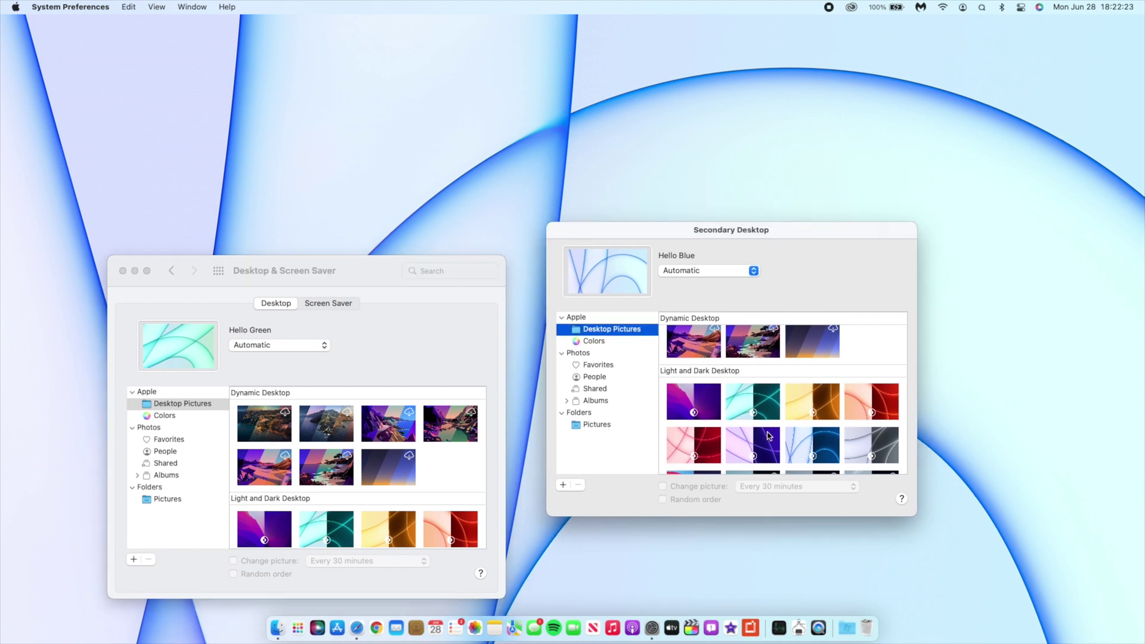
Try the macOS Graphic, Hello Green, Hello Yellow and Hello Orange pictures on the secondary desktop, ending on Hello Orange
left_click(708, 406)
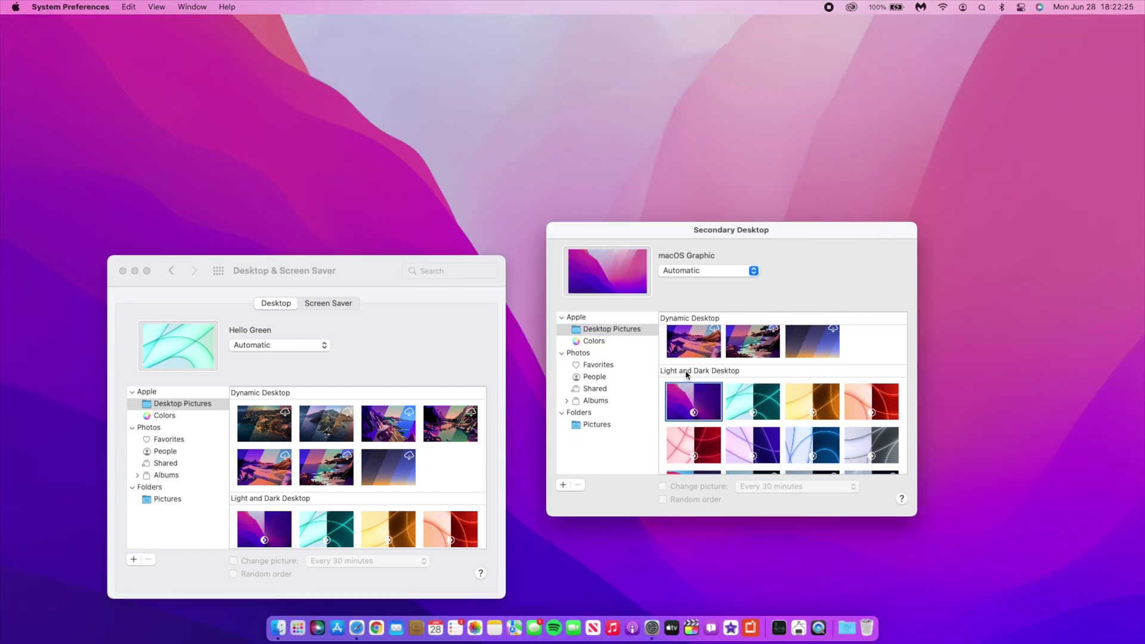
left_click(735, 405)
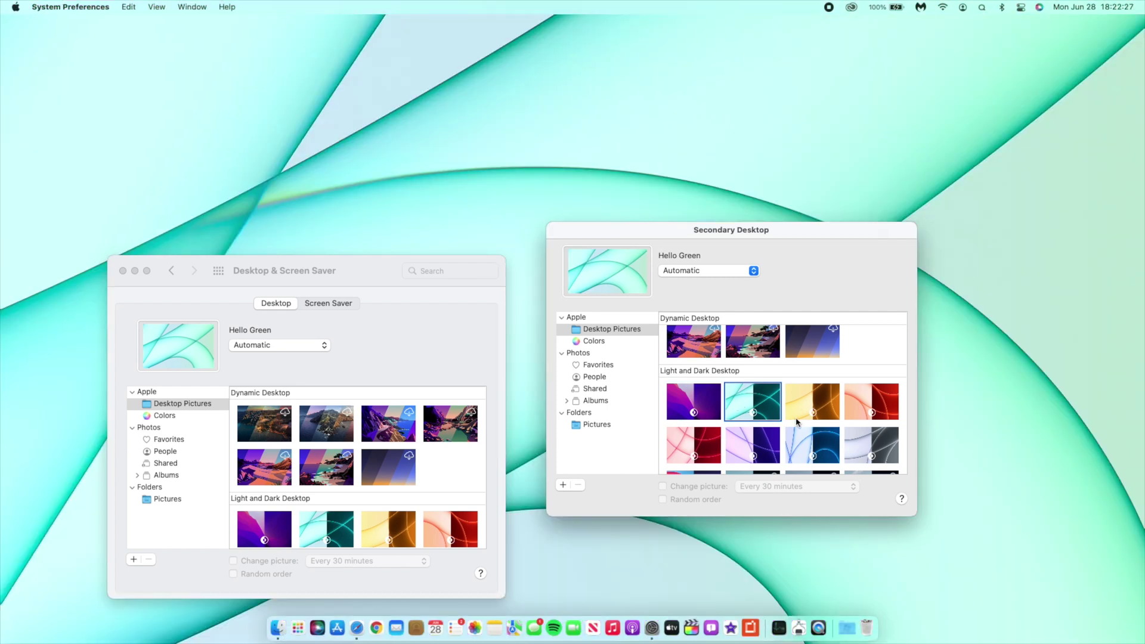
left_click(805, 411)
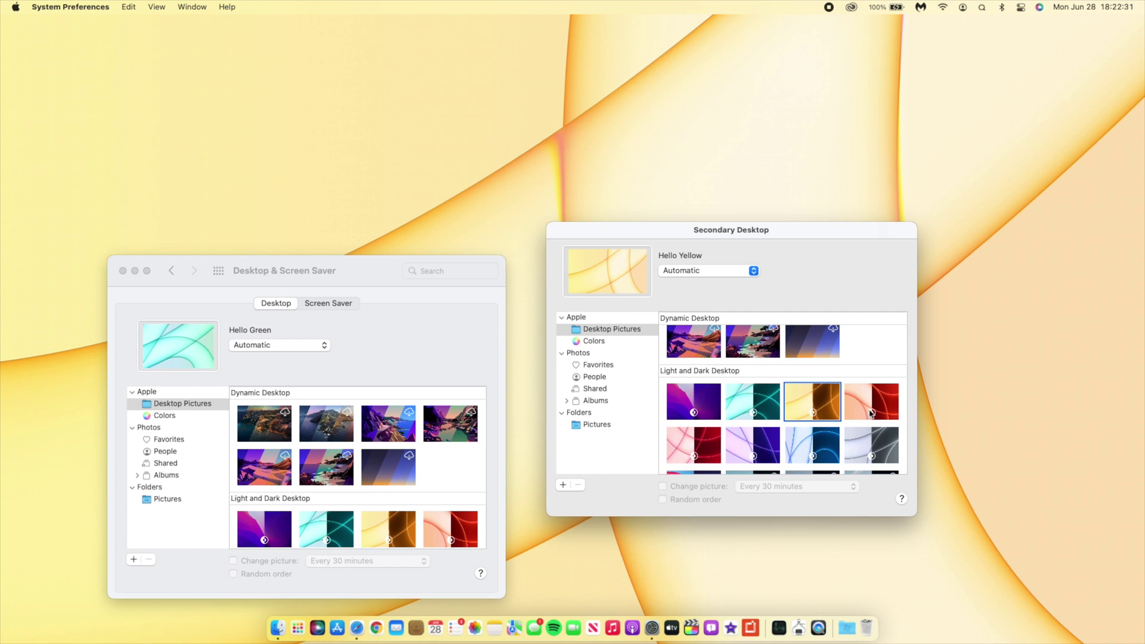
scroll(872, 413, "down", 2)
left_click(870, 375)
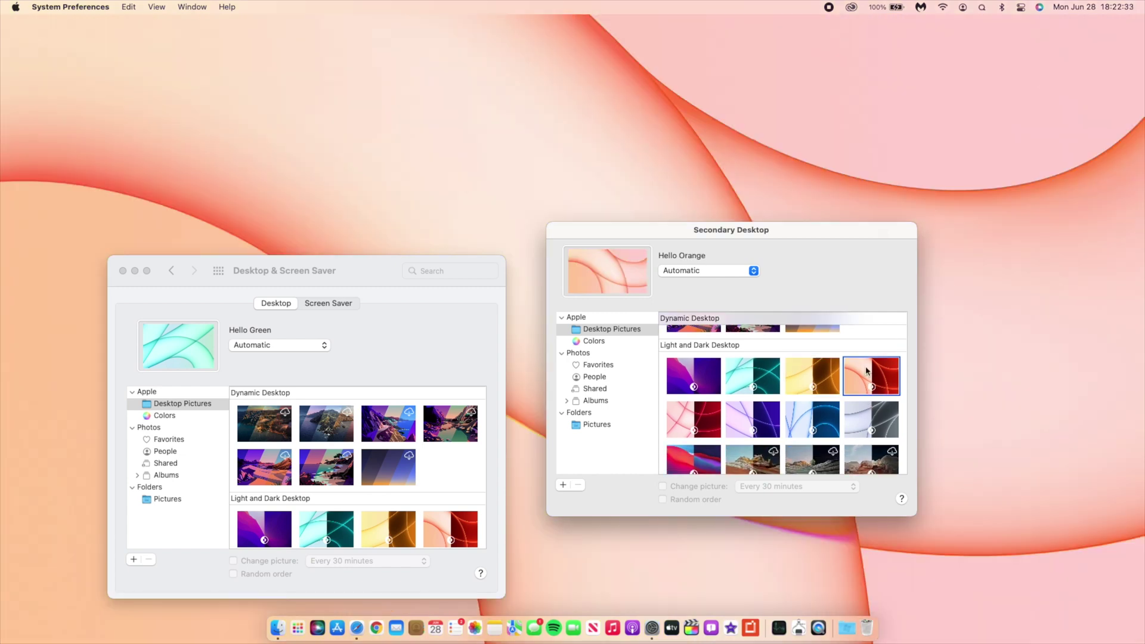
Try the Hello Pink, Hello Purple and Hello Blue pictures on the secondary desktop
left_click(700, 411)
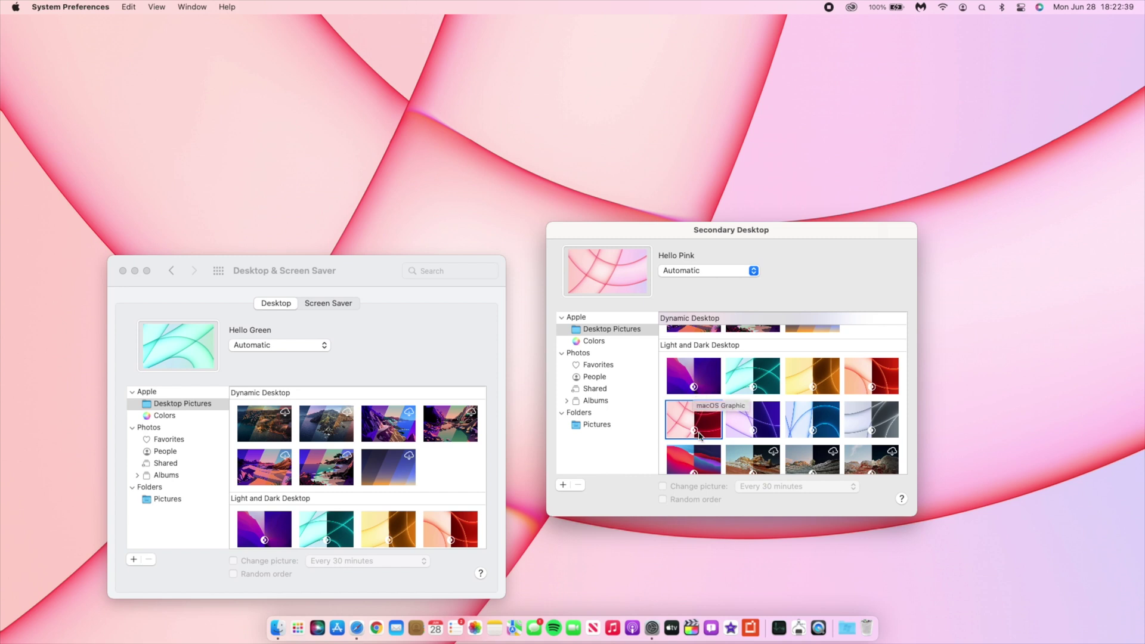
scroll(700, 435, "down", 2)
left_click(707, 418)
left_click(771, 377)
scroll(776, 382, "up", 1)
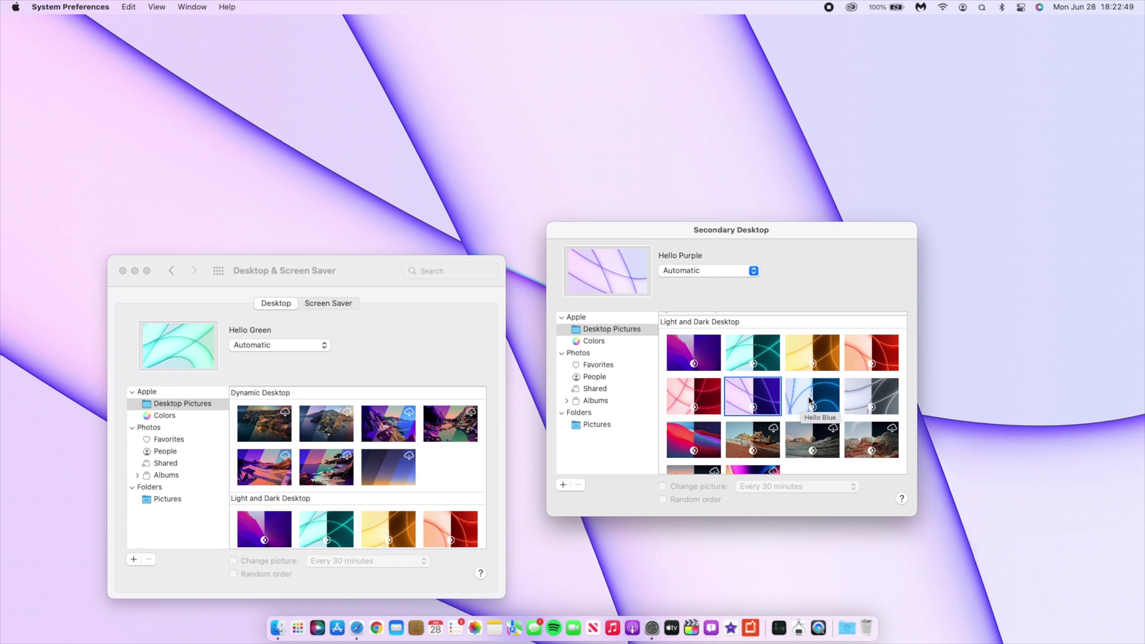
left_click(809, 401)
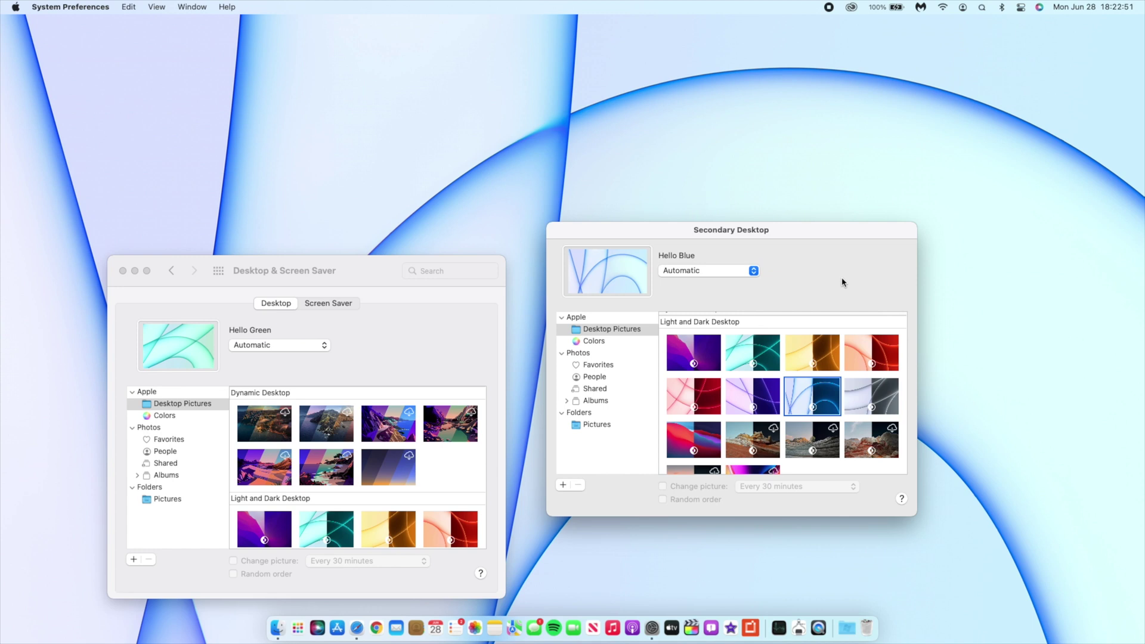
left_click(763, 152)
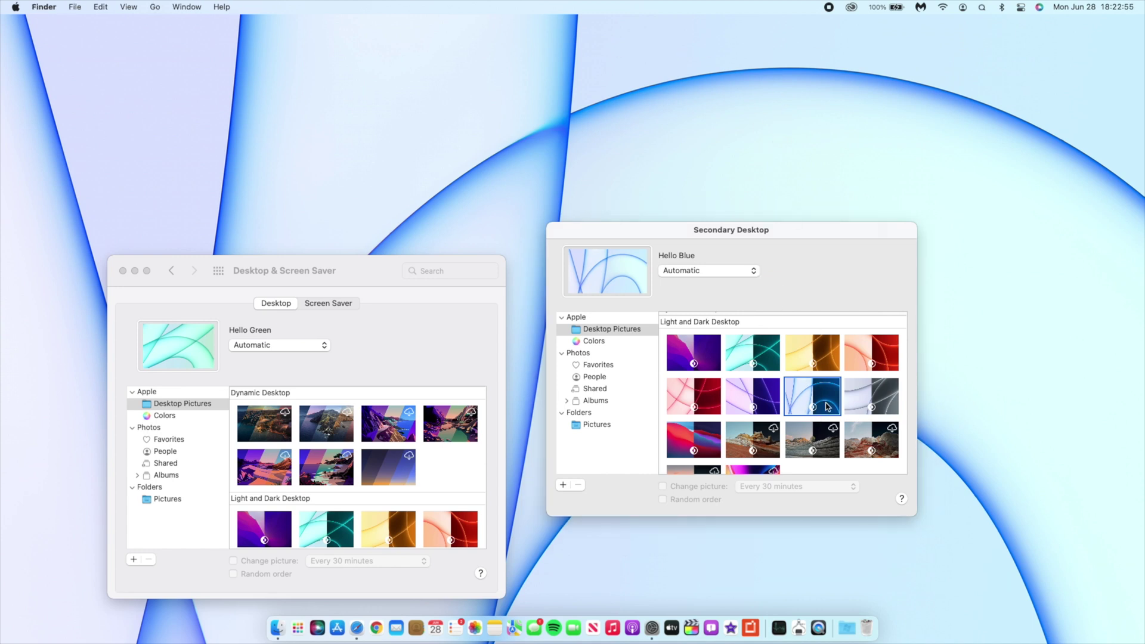
Try the Hello Silver picture on the secondary desktop, and set the desktop back to Hello Orange
left_click(889, 366)
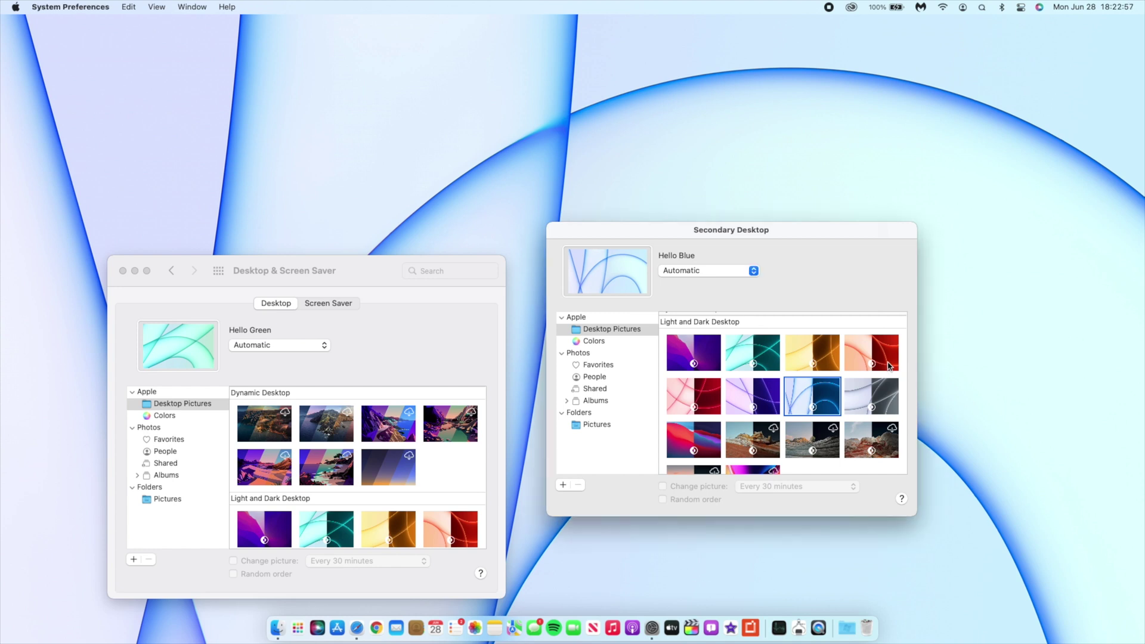
left_click(889, 366)
left_click(862, 405)
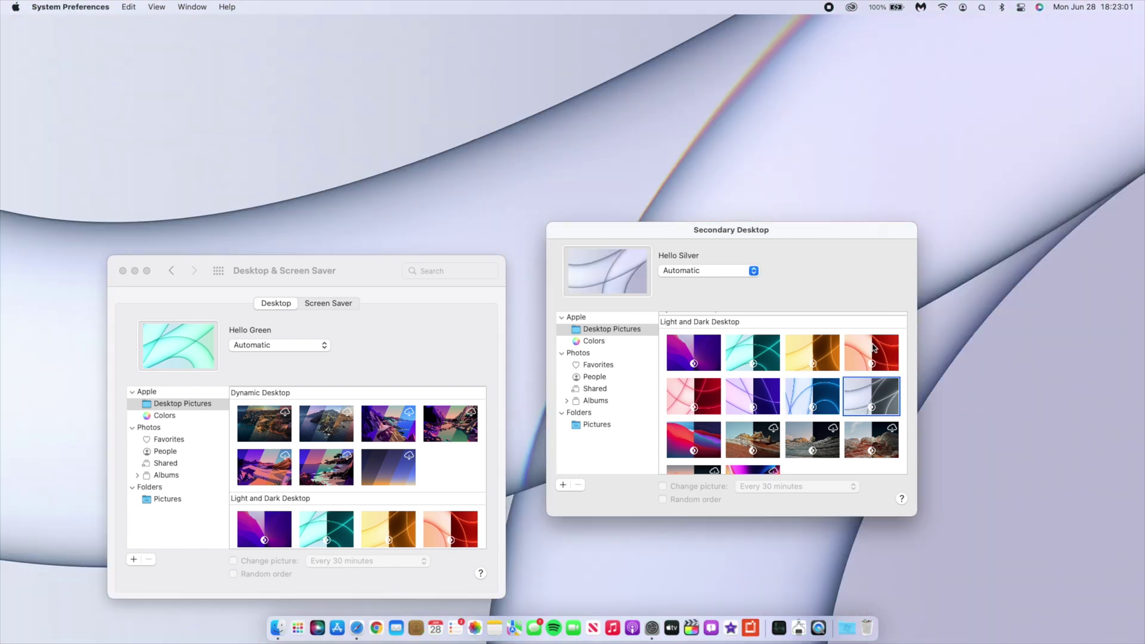
left_click(874, 349)
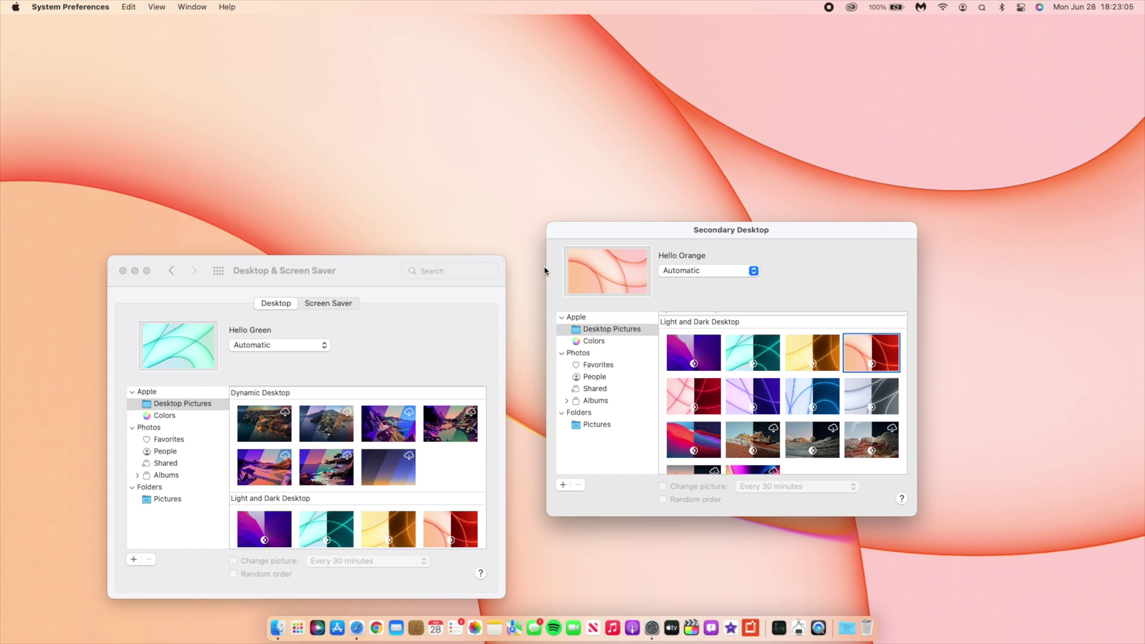
Preview the Hello screen saver full screen, and close the Desktop & Screen Saver preferences
left_click_drag(383, 270, 409, 244)
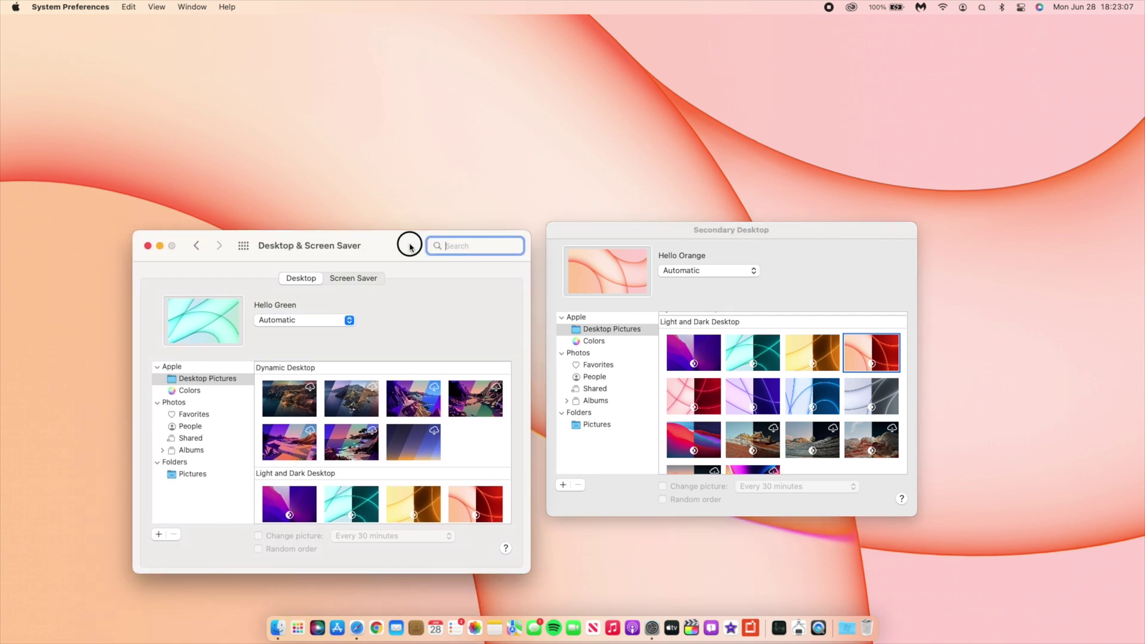
left_click(345, 279)
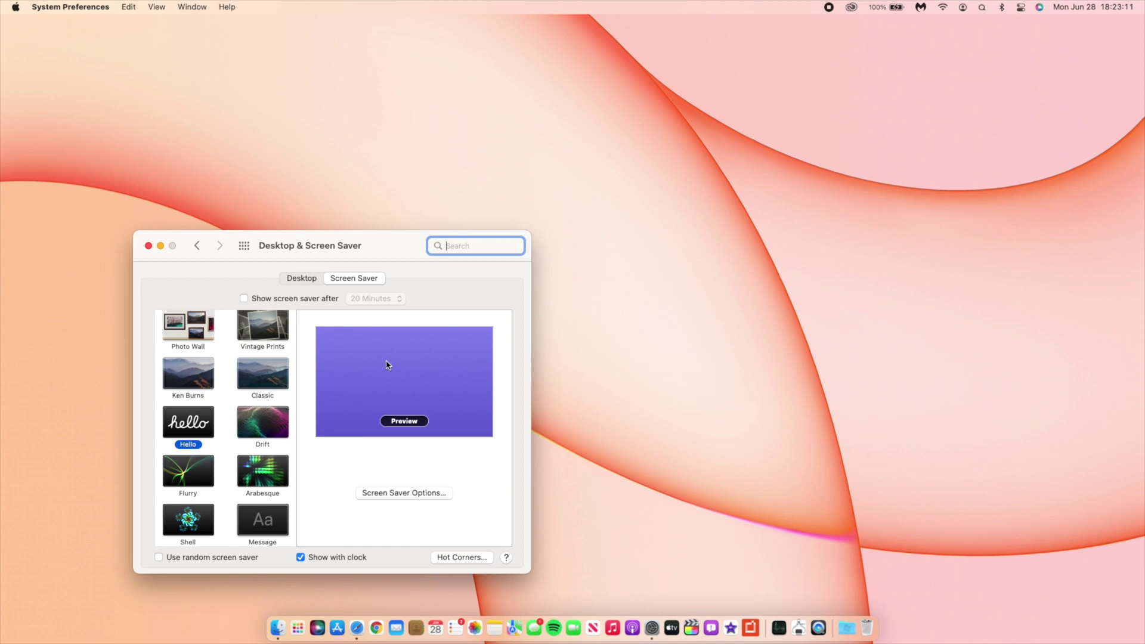
left_click(204, 426)
mouse_move(343, 386)
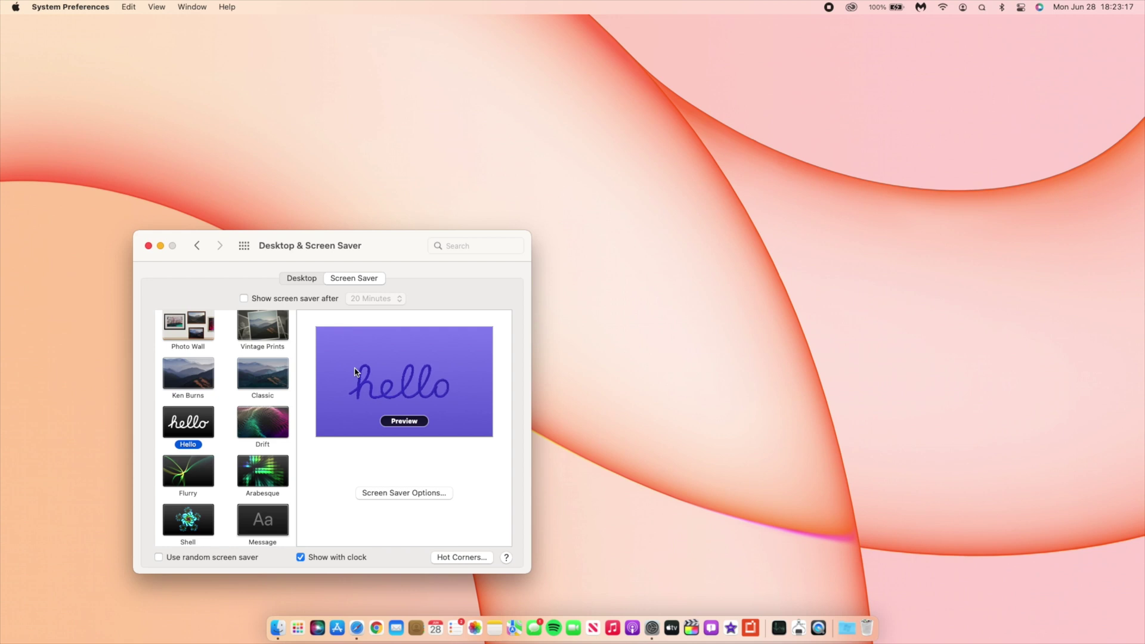
left_click(405, 421)
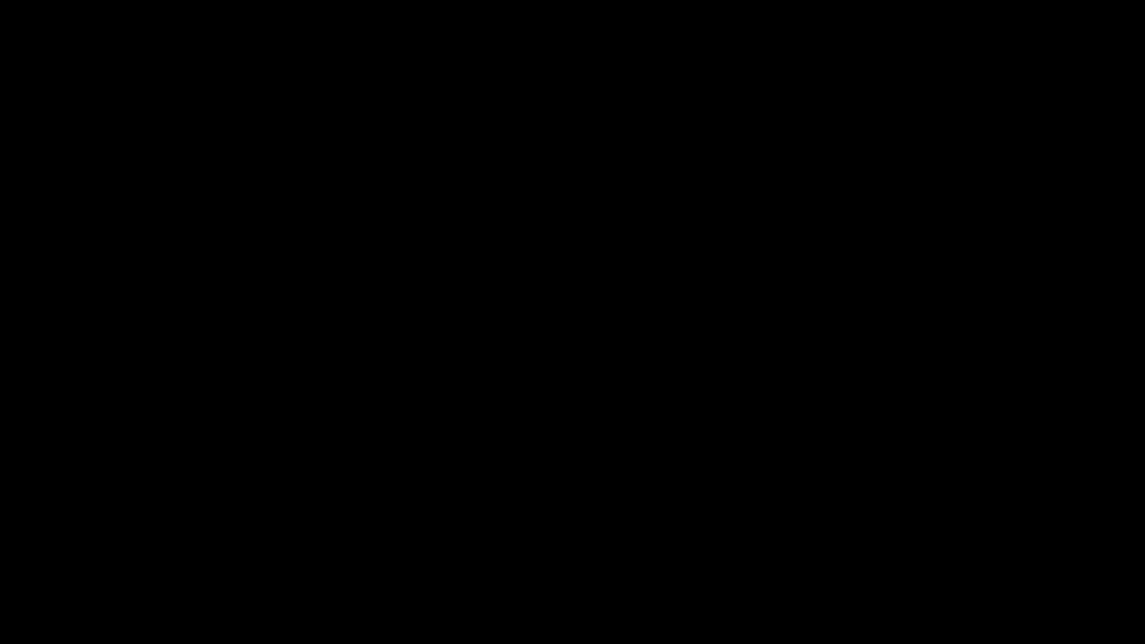
mouse_move(741, 425)
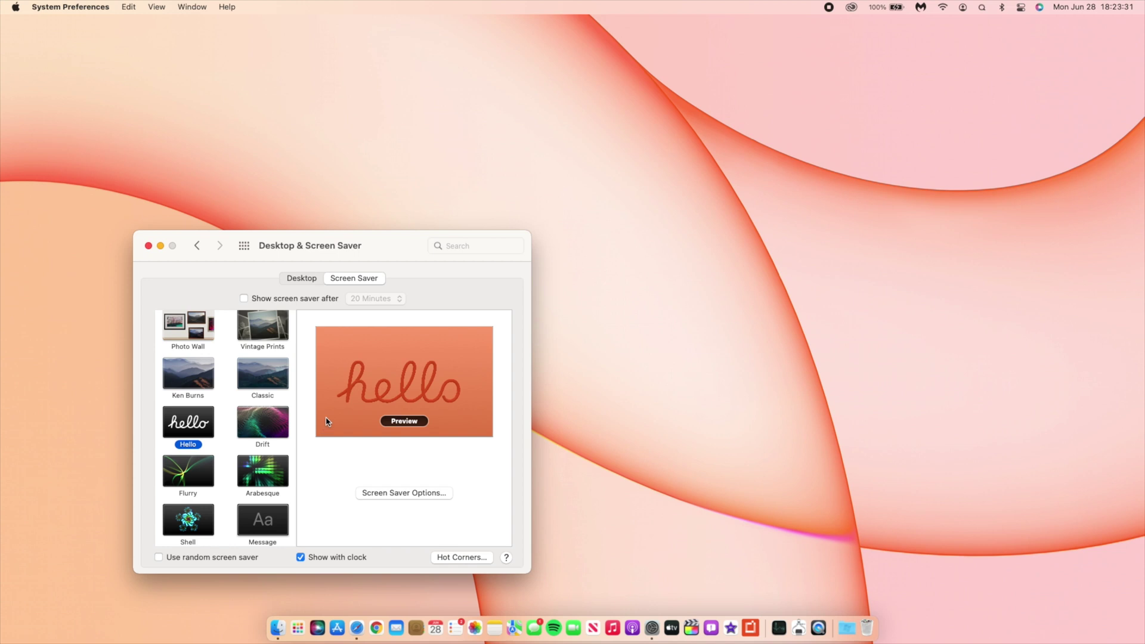
scroll(242, 418, "down", 3)
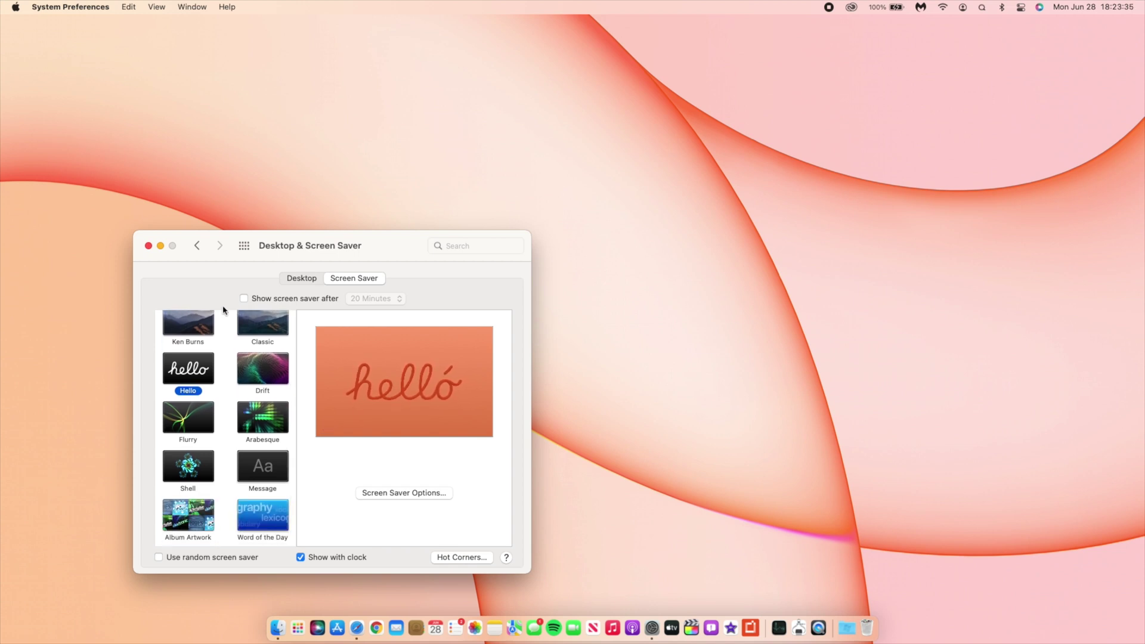
left_click(148, 246)
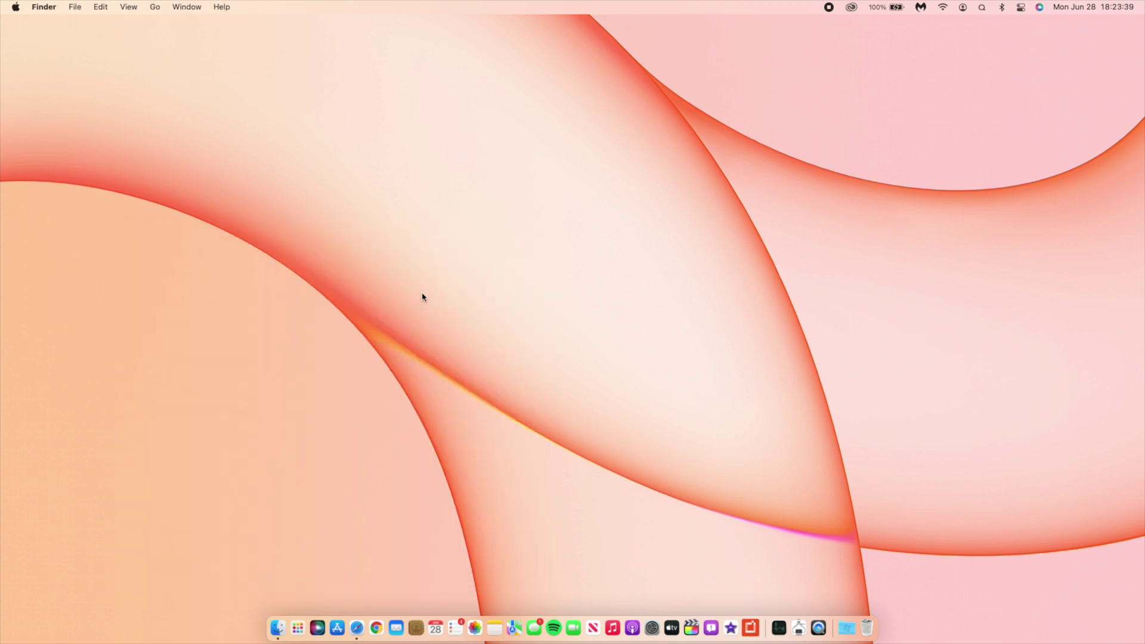
Switch to Safari and show the Apple Developer Beta Software Downloads page in full screen
left_click(356, 628)
left_click(434, 124)
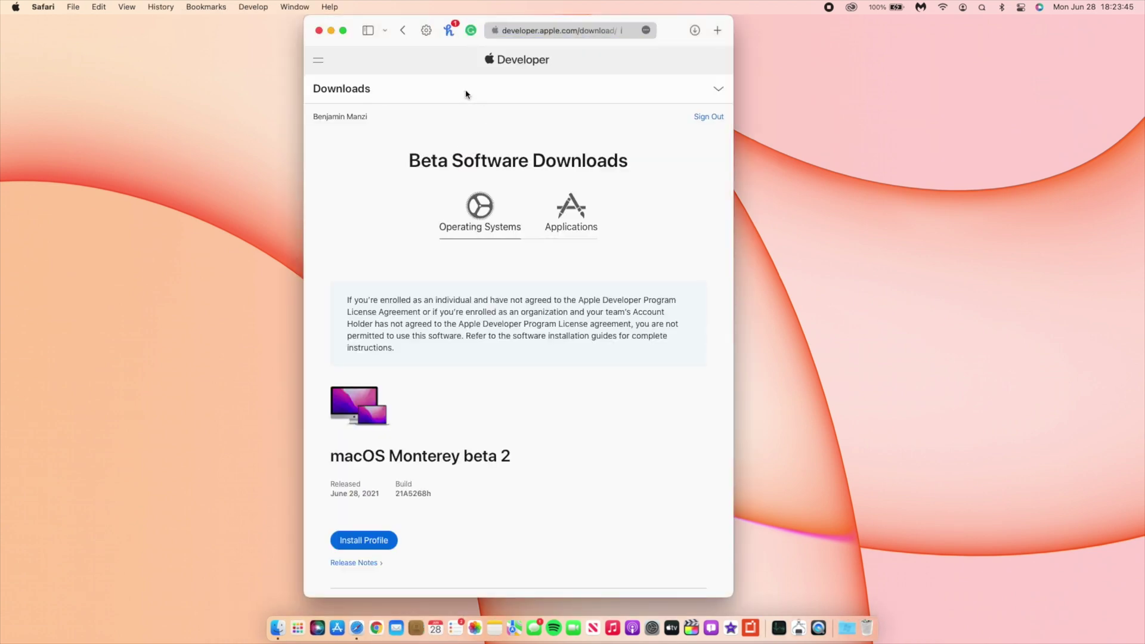
left_click(343, 31)
scroll(545, 226, "down", 3)
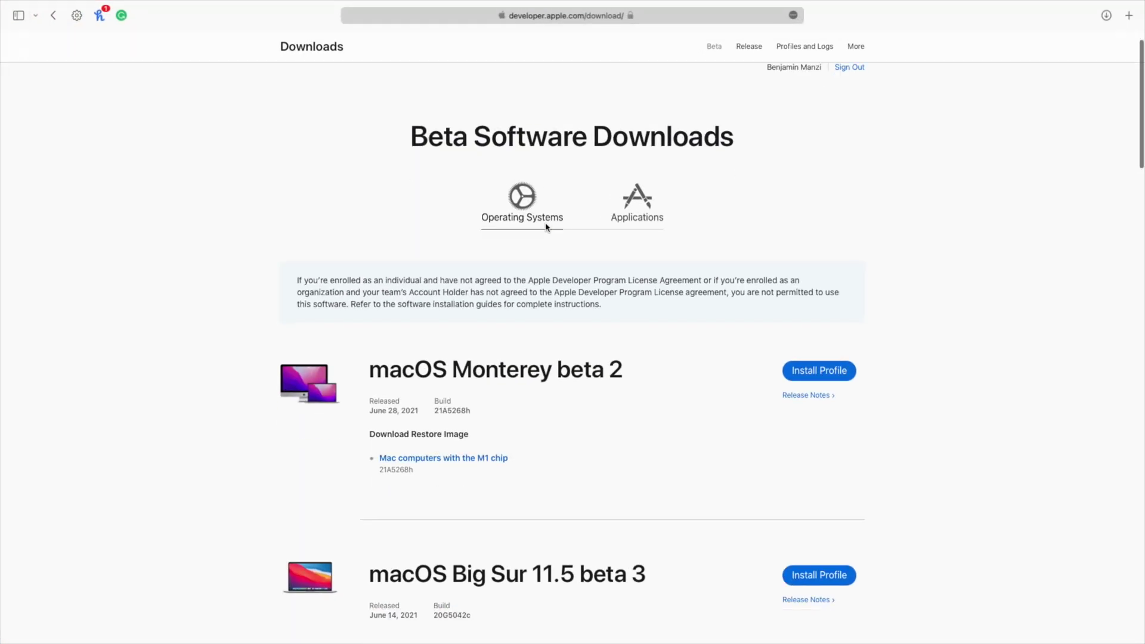
Examine the macOS Monterey beta 2 entry for its release date, build and restore image link, and leave full screen
scroll(545, 226, "down", 2)
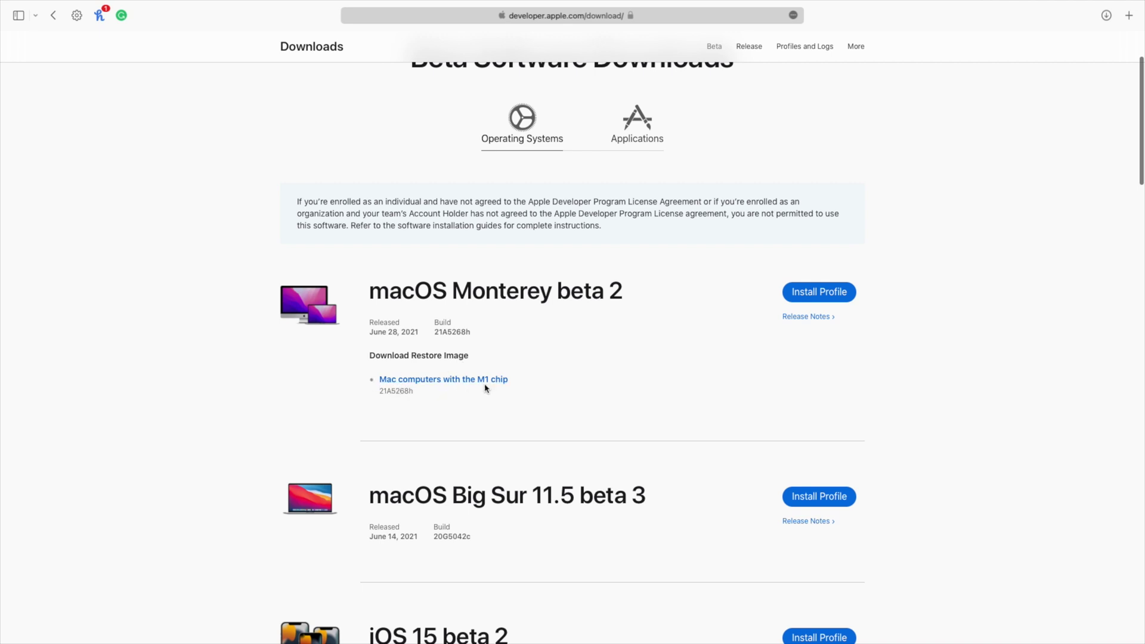
left_click(436, 330)
scroll(524, 374, "down", 1)
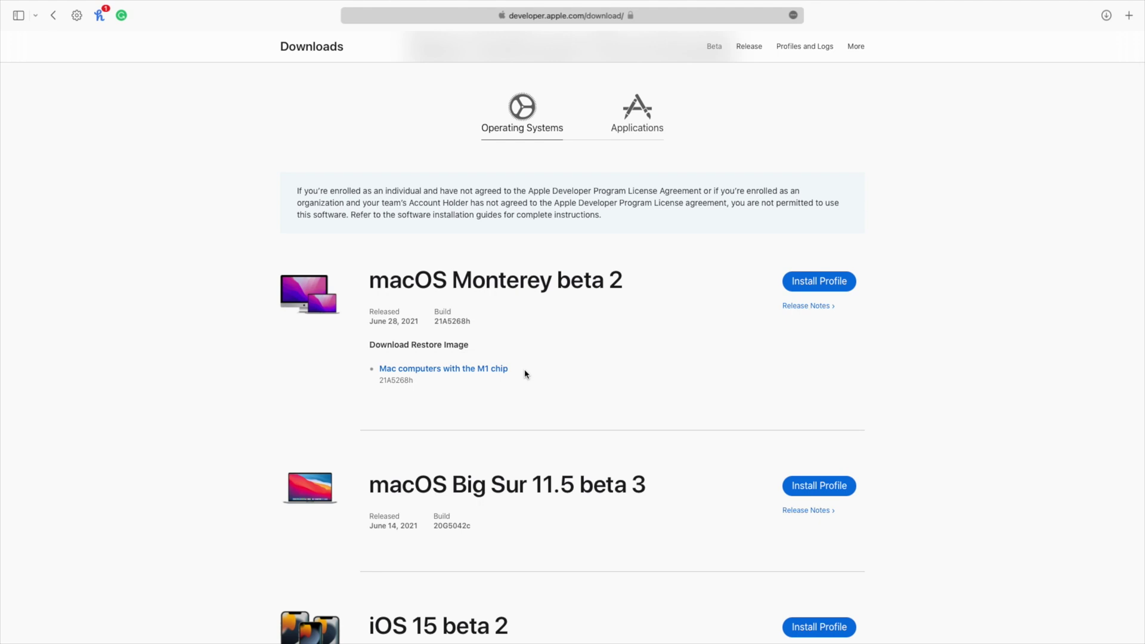
scroll(525, 374, "up", 5)
scroll(525, 374, "up", 3)
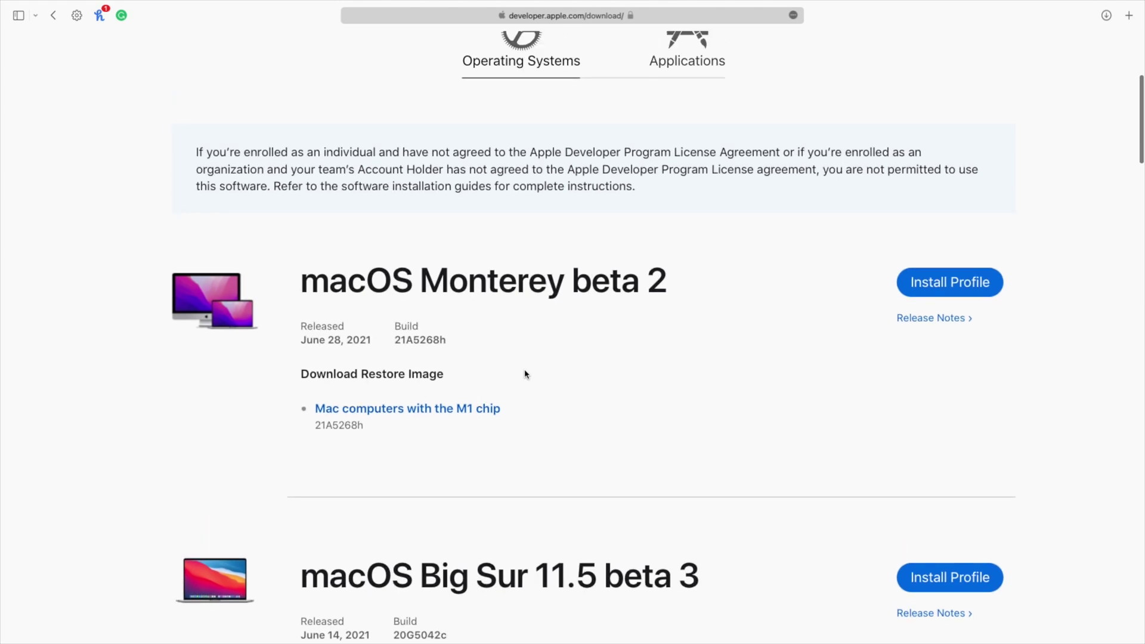
scroll(525, 374, "up", 2)
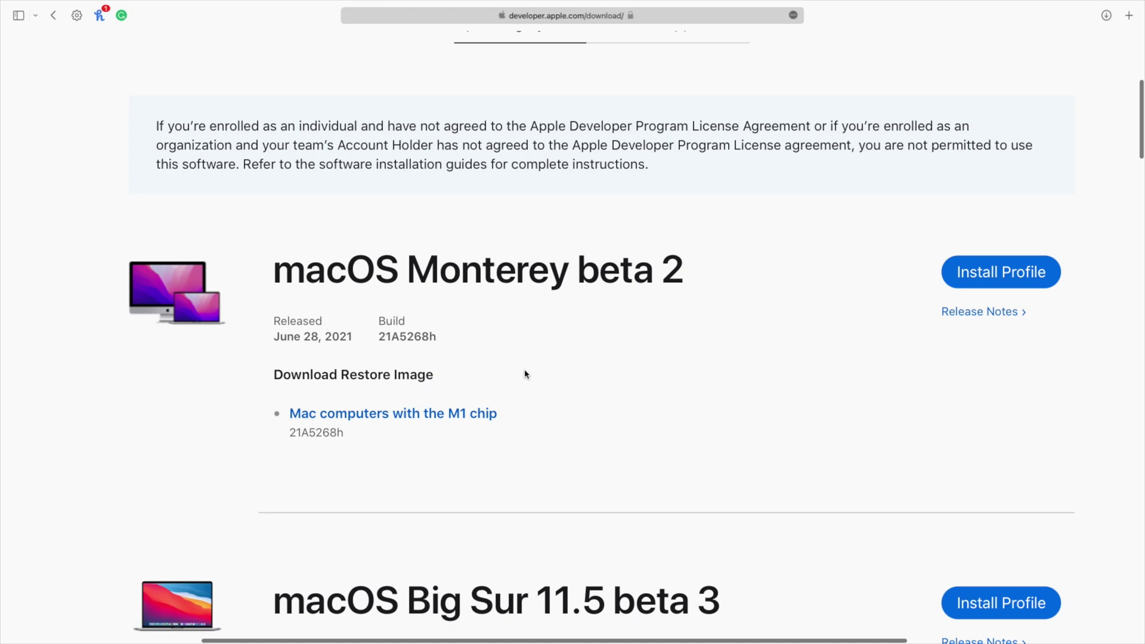
scroll(525, 374, "down", 5)
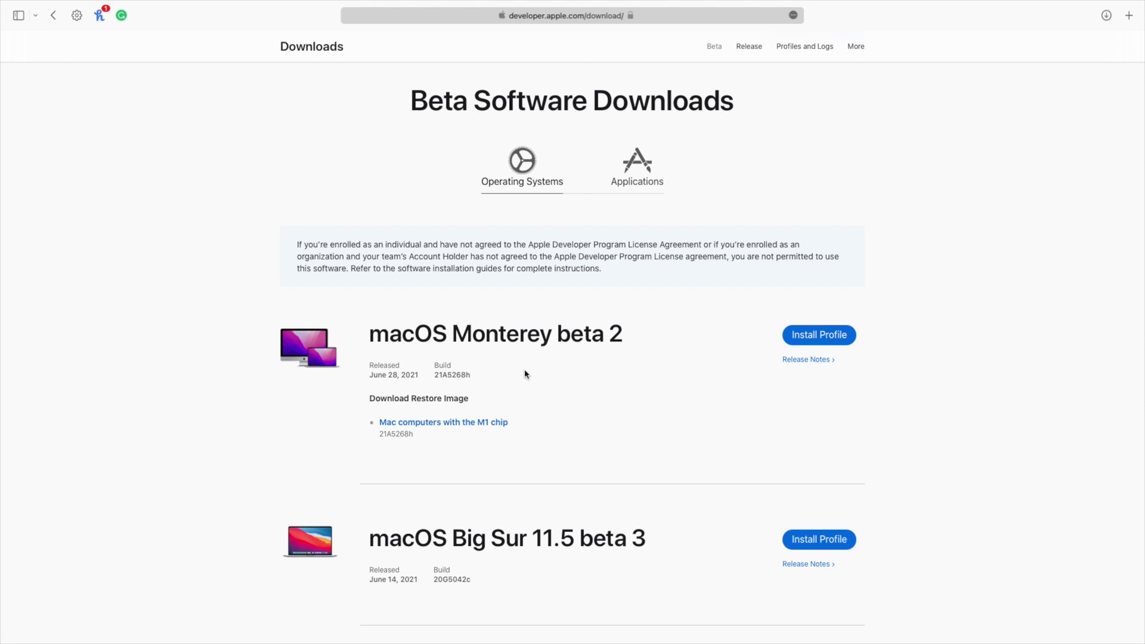
mouse_move(607, 2)
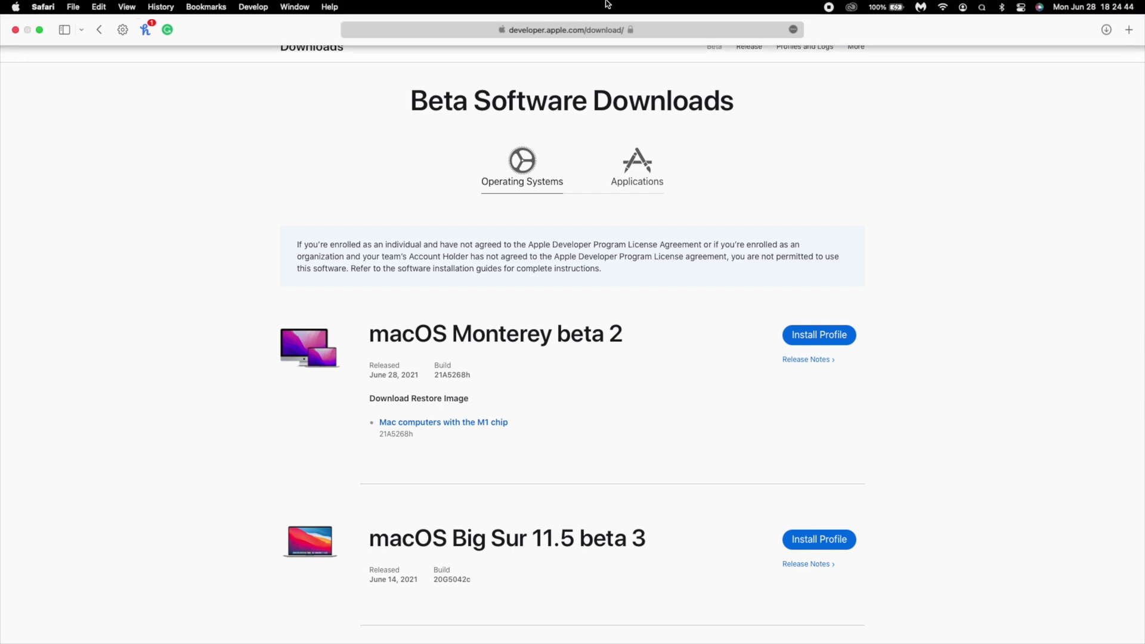
left_click(40, 29)
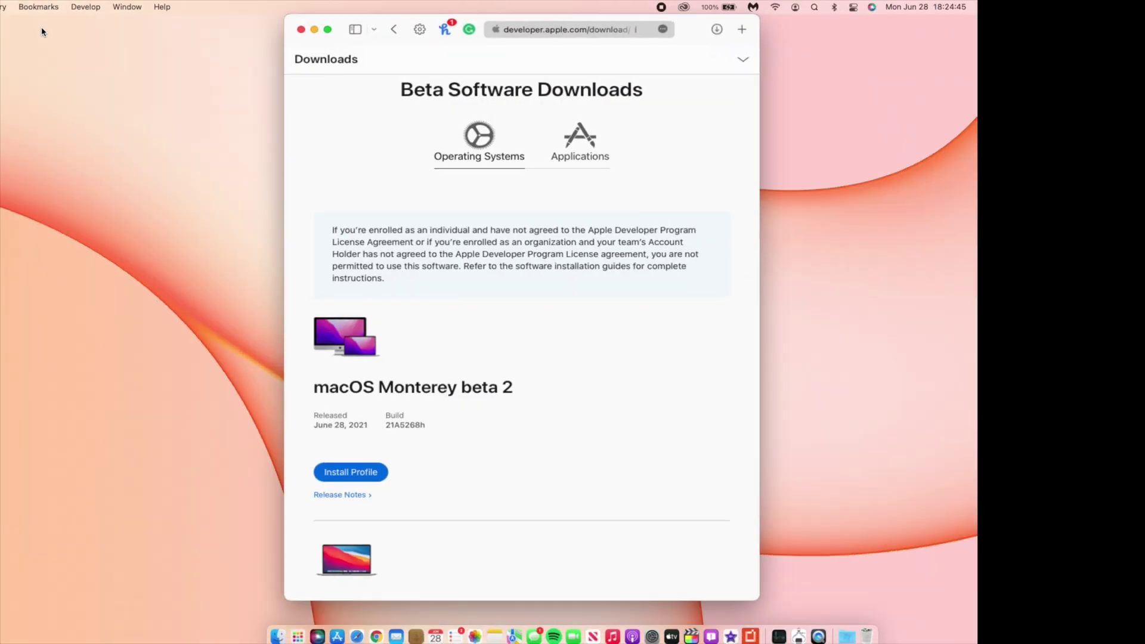
left_click(16, 7)
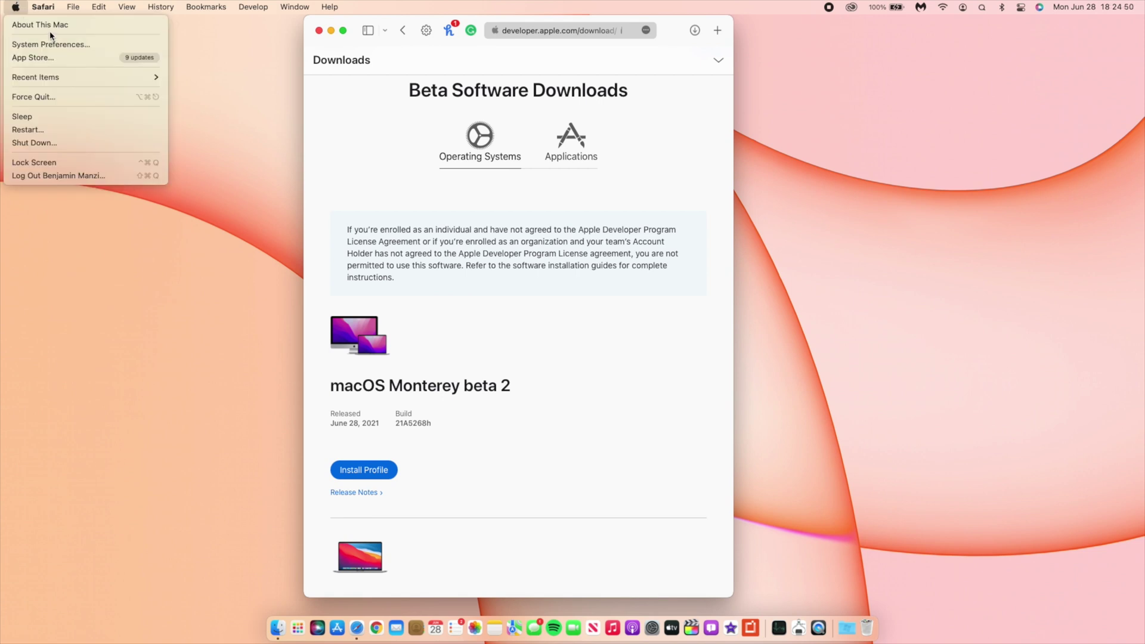
left_click(41, 128)
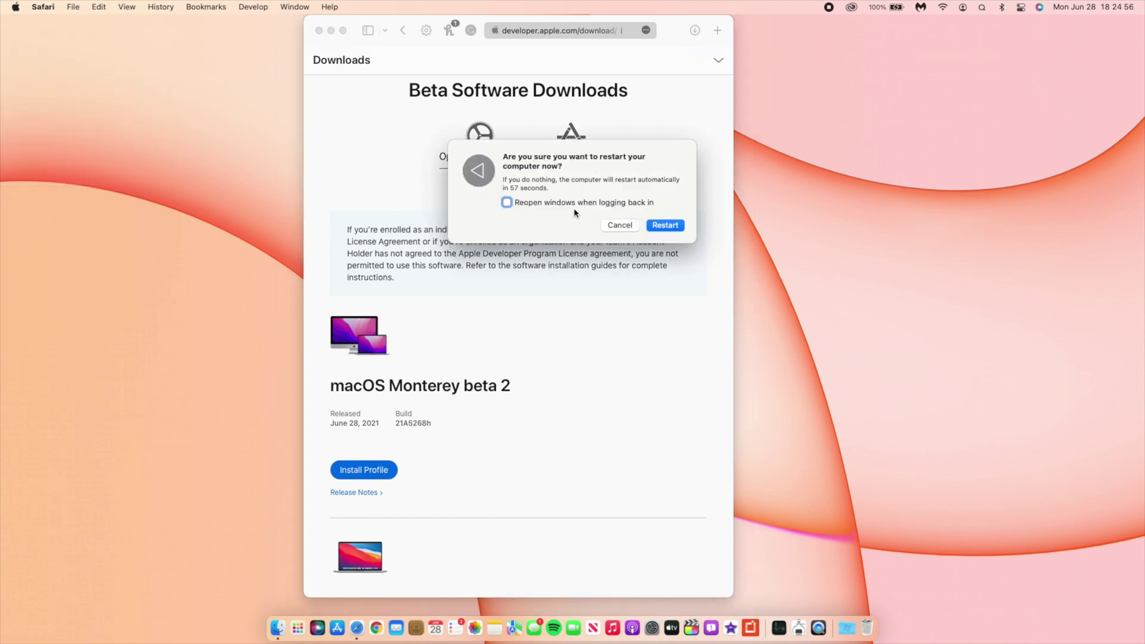
left_click(613, 226)
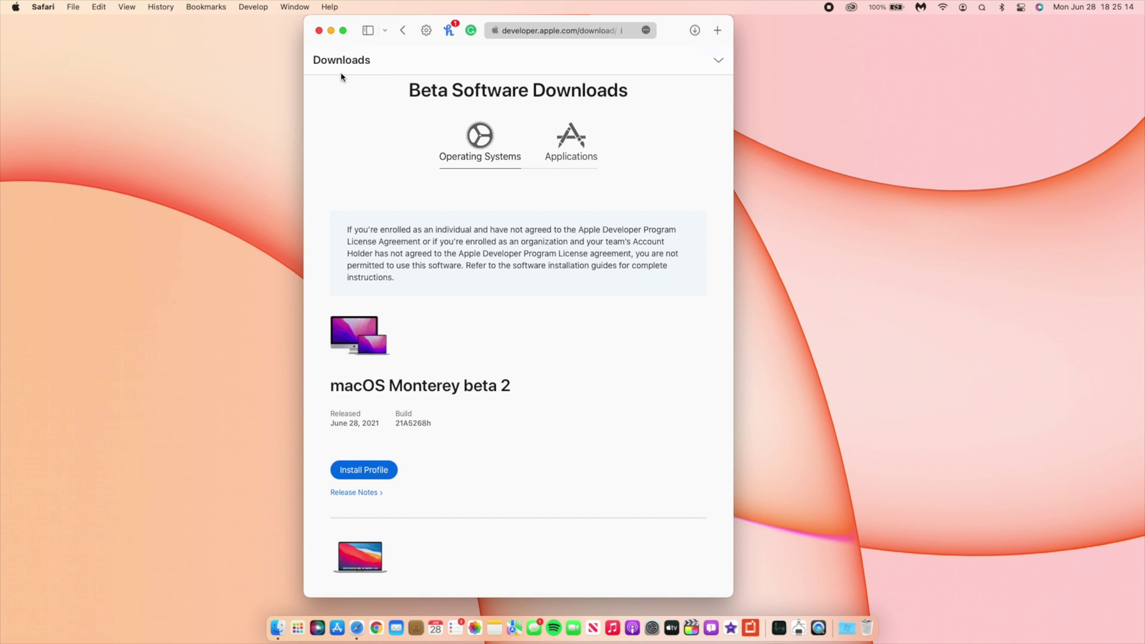
Minimize the Safari window, search Launchpad for "vpn" and launch ExpressVPN
left_click(332, 31)
left_click(508, 141)
left_click(294, 623)
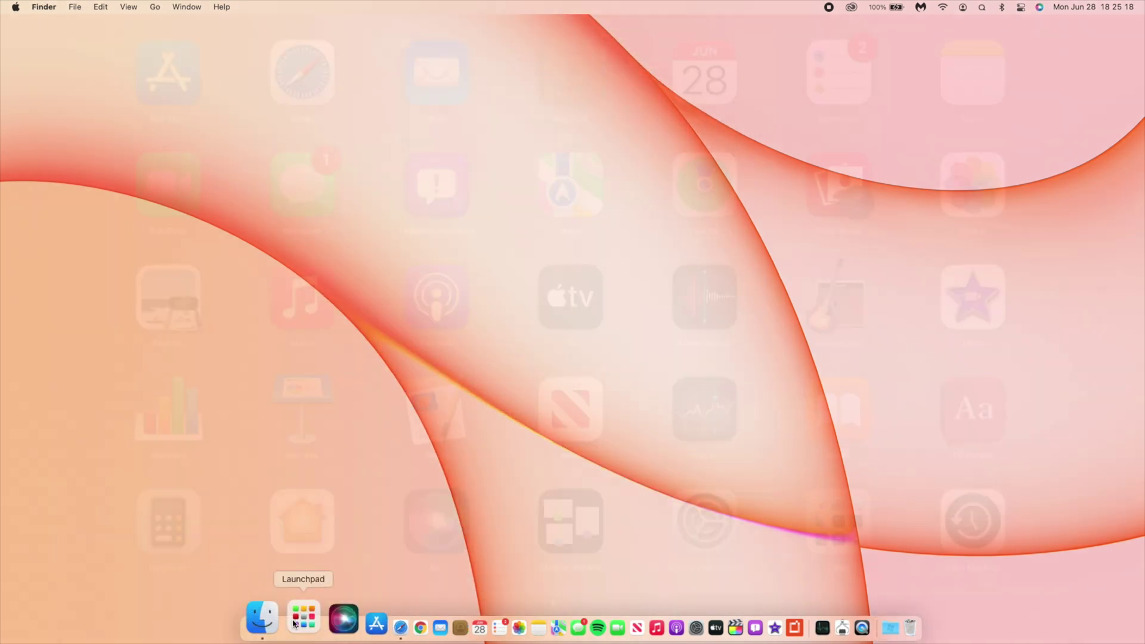
type("vpn")
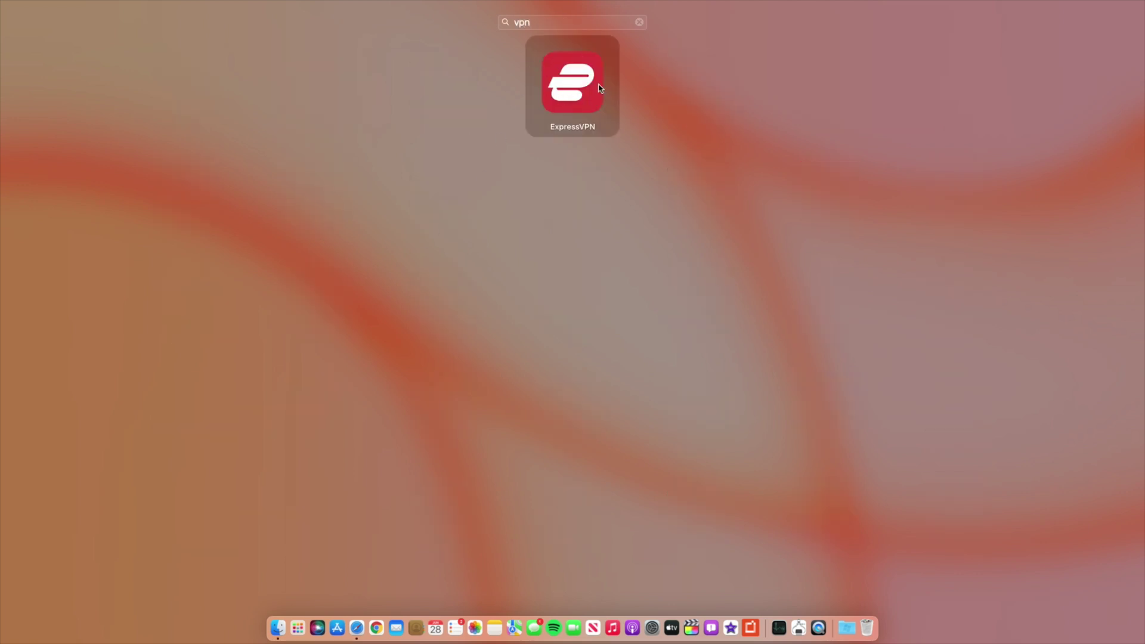
left_click(576, 85)
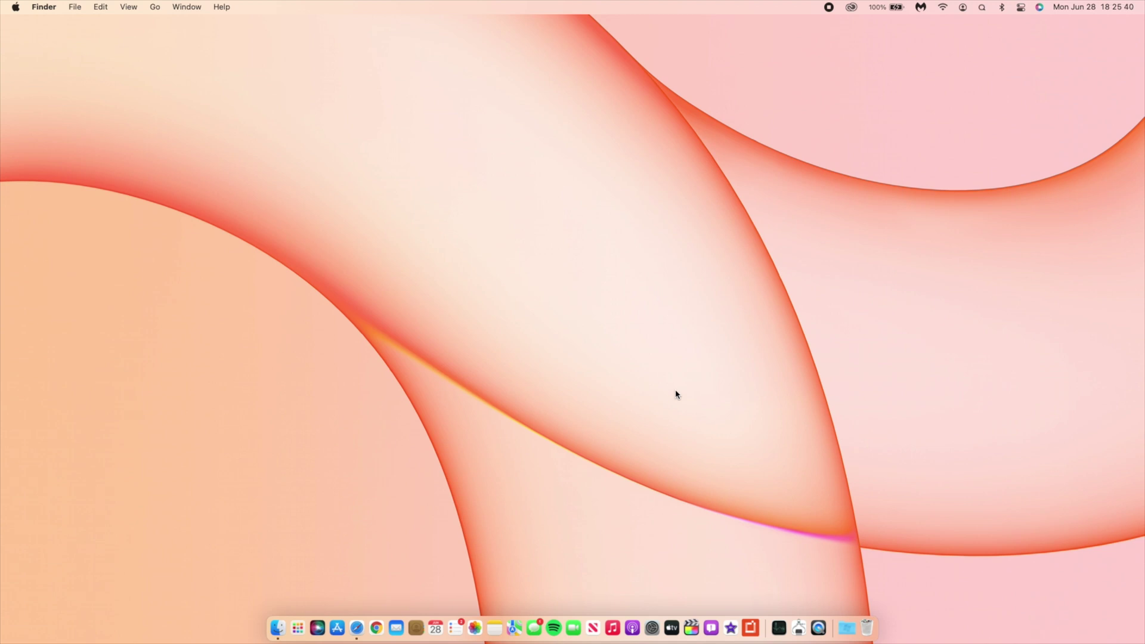
Look over the notifications and the Forecast widget in Notification Center, and close it
scroll(676, 394, "right", 5)
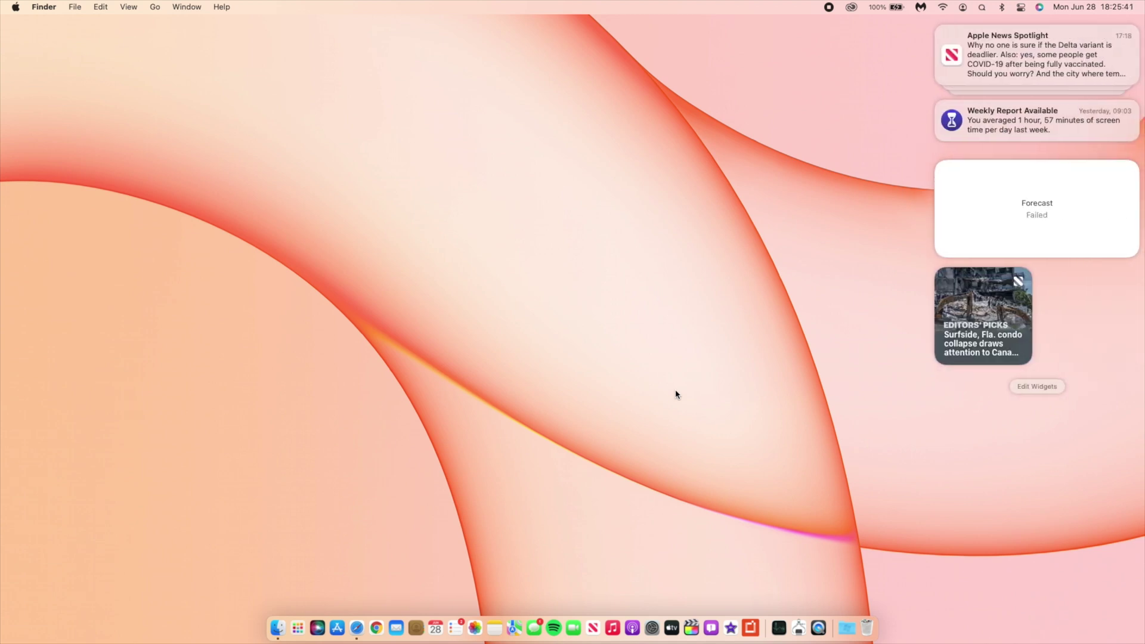
left_click(780, 331)
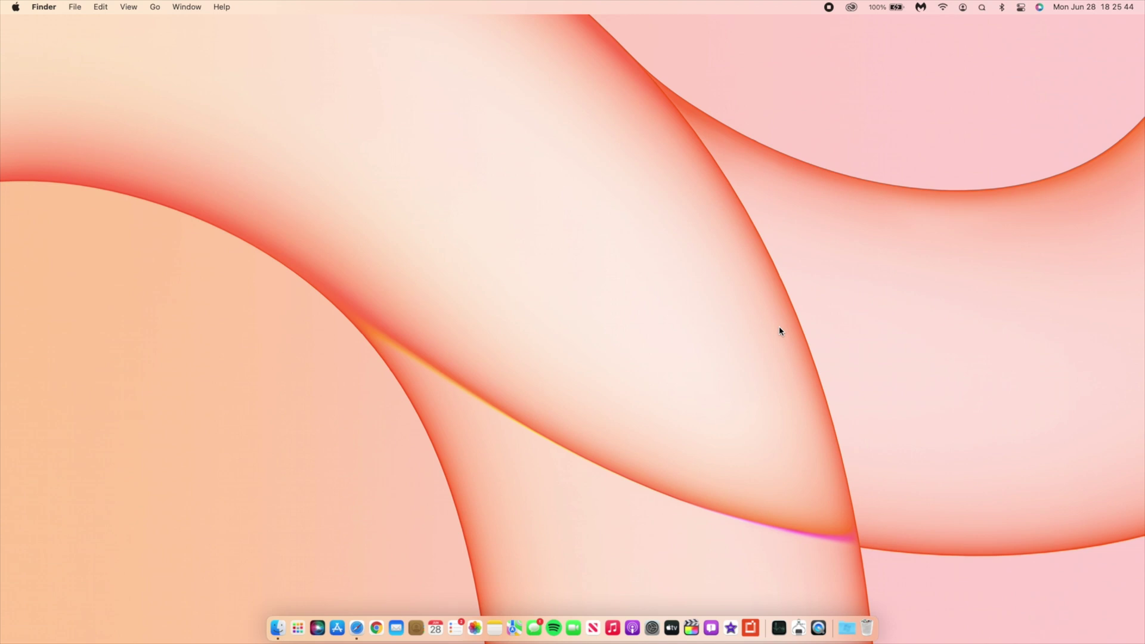
scroll(780, 332, "right", 5)
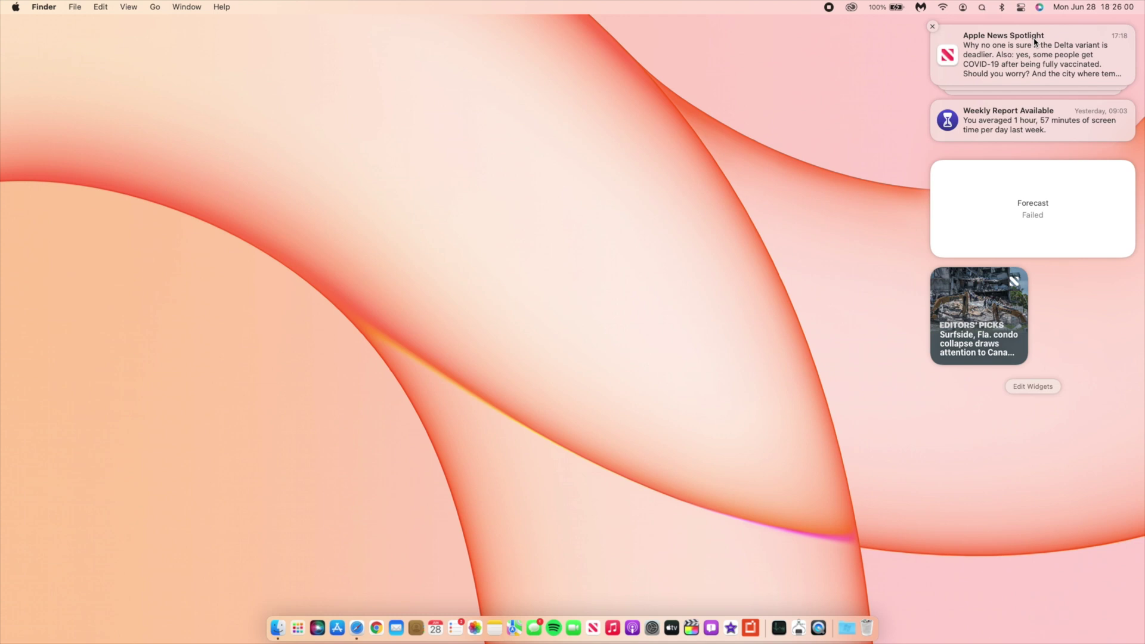
left_click(1036, 216)
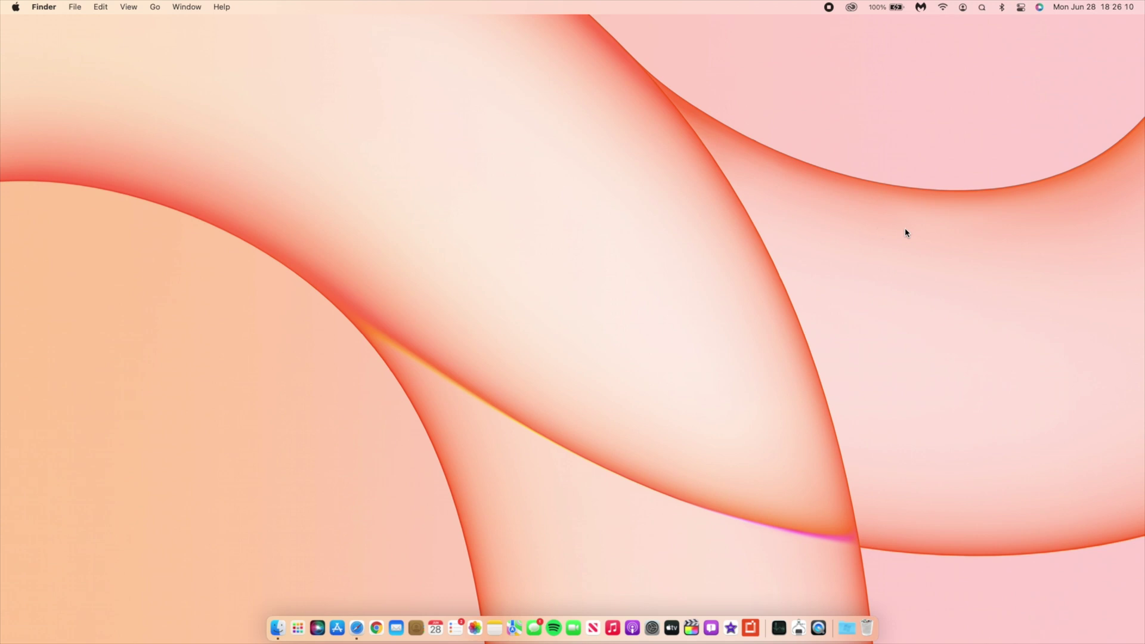
left_click(1012, 387)
Look over the first page of apps in Launchpad and return to the desktop
left_click(294, 621)
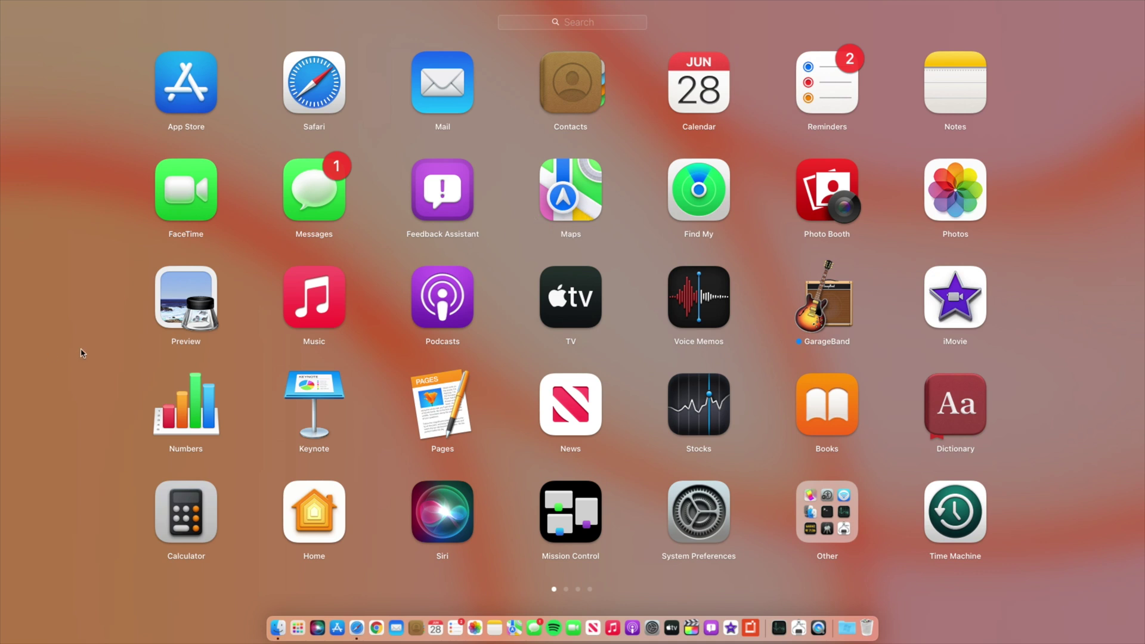
left_click(102, 320)
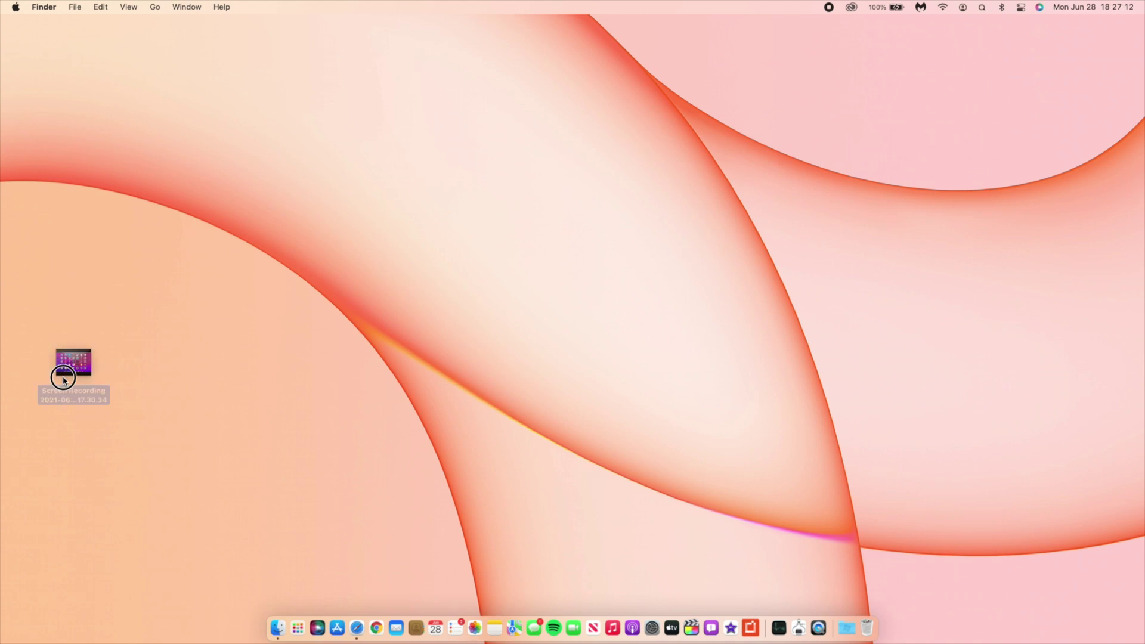
Preview the 2021-06-28 at 17.30.34 screen recording on the desktop with Quick Look, and close the preview
key("super+z")
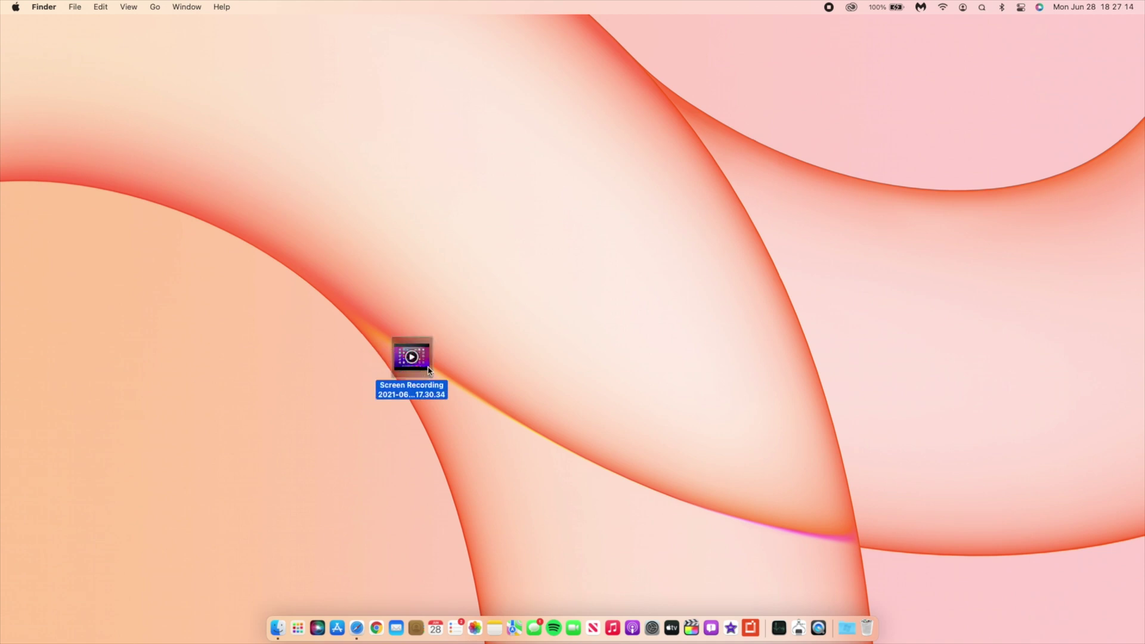
left_click(392, 315)
left_click(399, 367)
key("space")
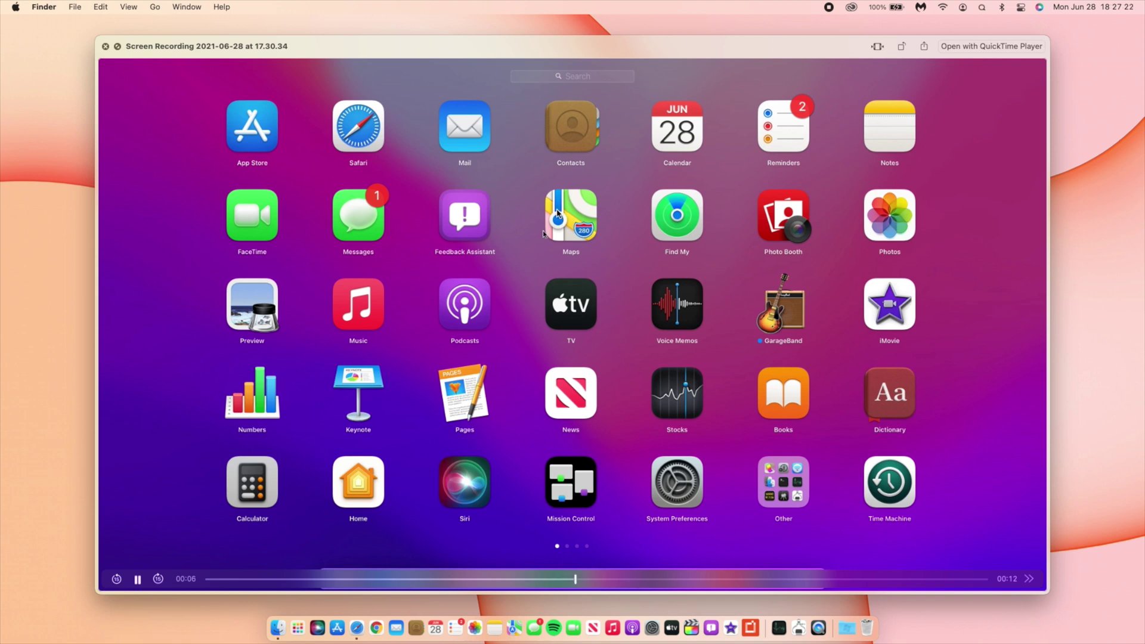
left_click(106, 46)
Move the screen recording file from the desktop to the Trash
left_click(299, 266)
left_click(436, 376)
key("super+BackSpace")
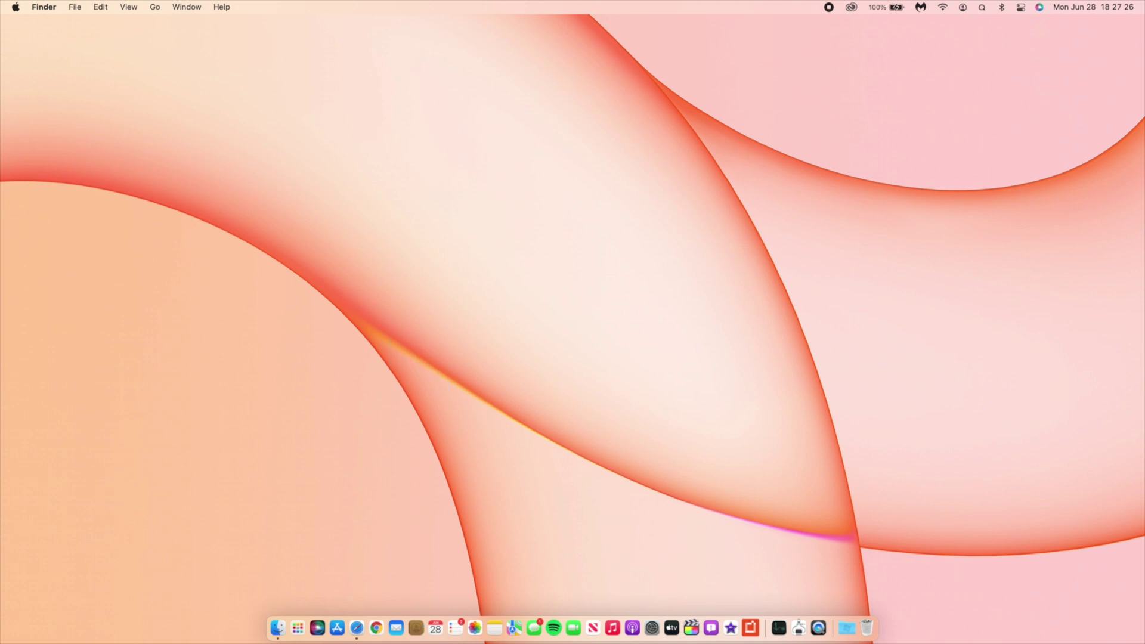
View the Launchpad apps, switch to Notes, get past its What's New introduction and open the "** Time stamps **" note
left_click(297, 627)
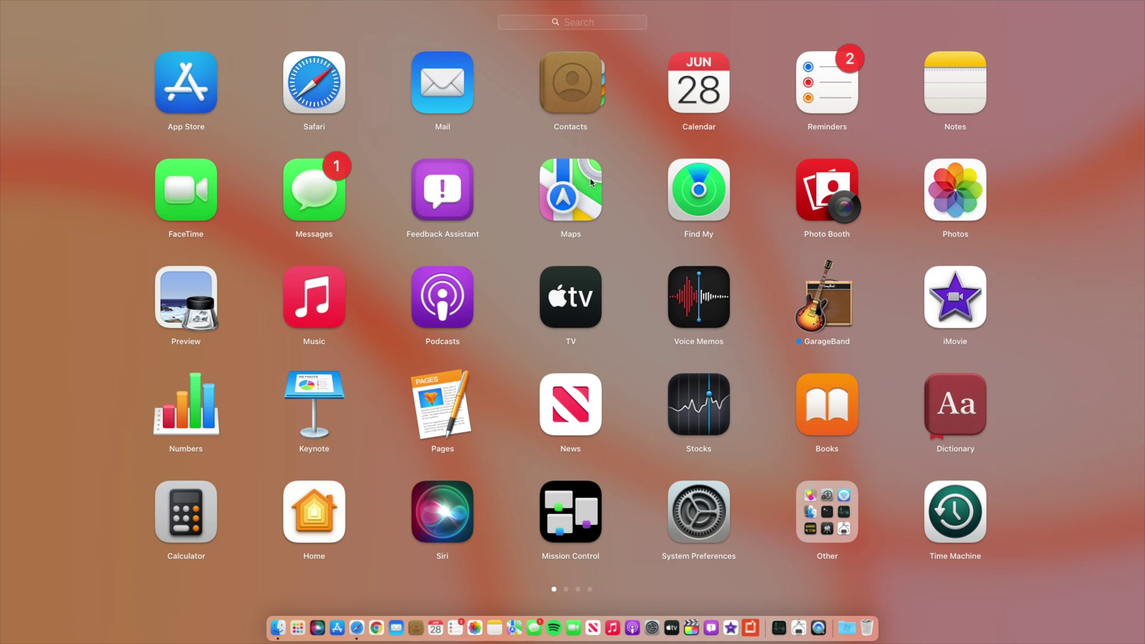
left_click(495, 628)
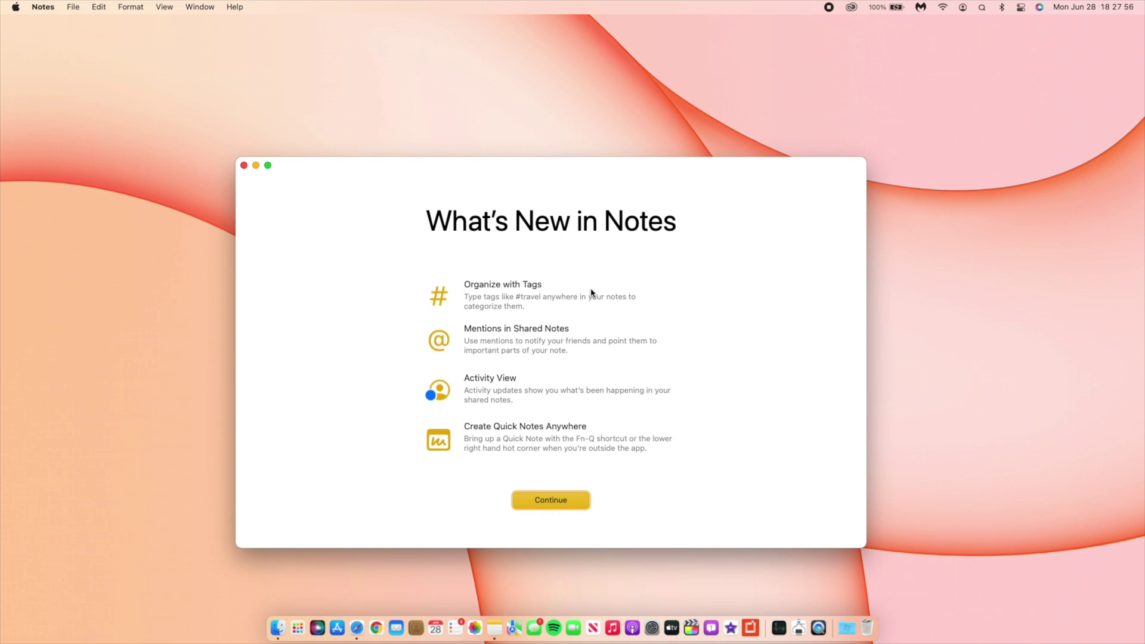
left_click(569, 501)
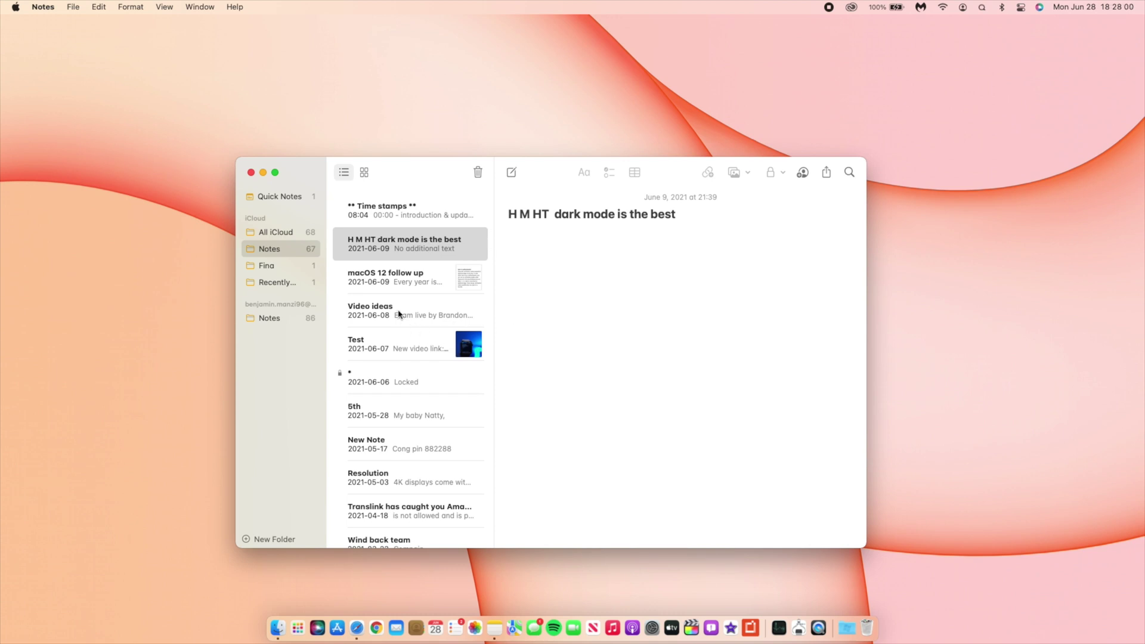
left_click(407, 214)
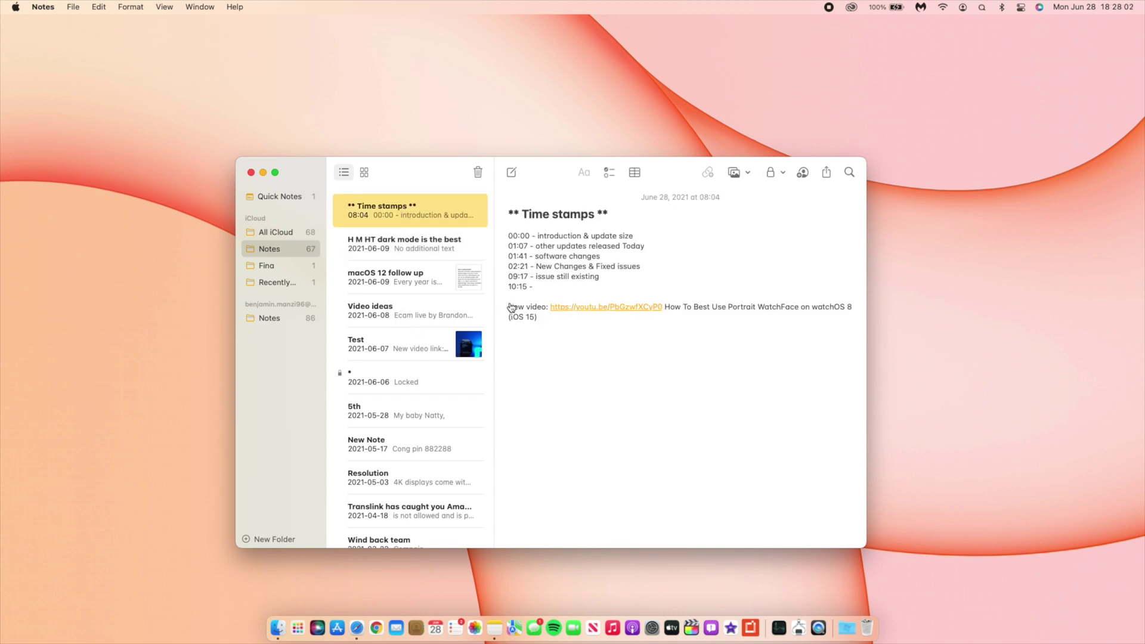
Look up the word "existing" in the 09:17 line of the note, dismiss the Look Up pop-up and close the Notes window
double_click(585, 277)
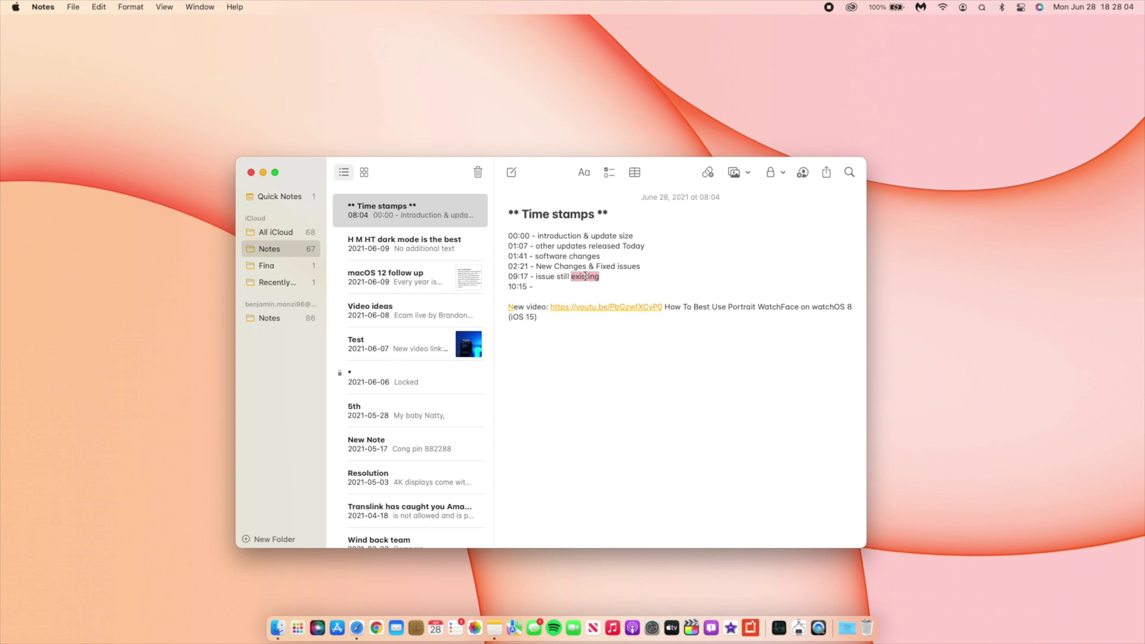
right_click(585, 276)
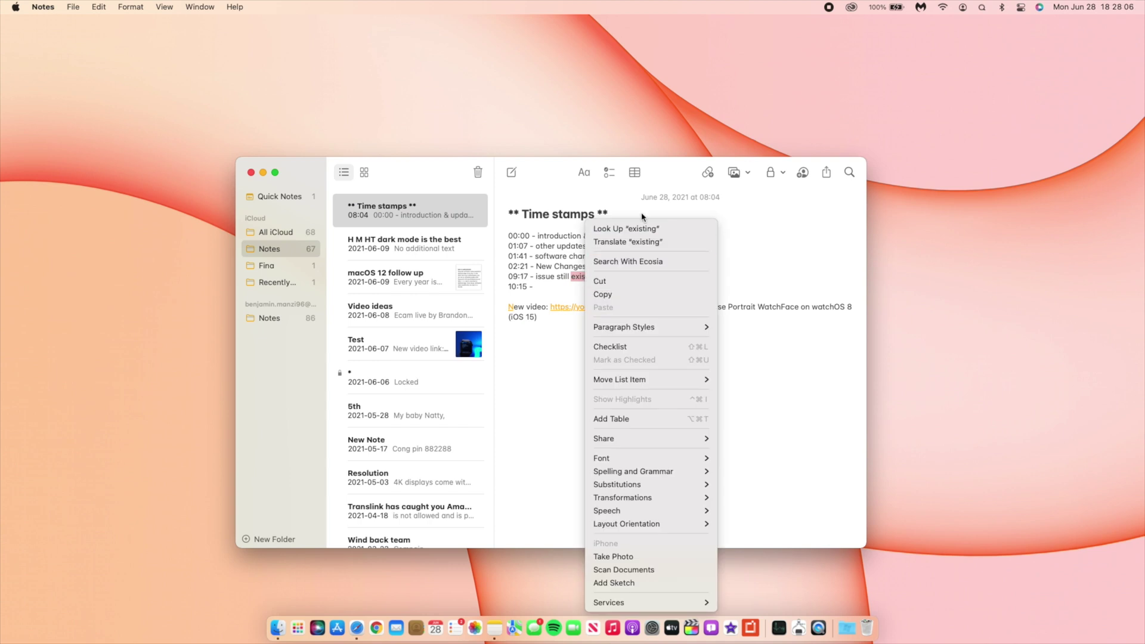
left_click(627, 230)
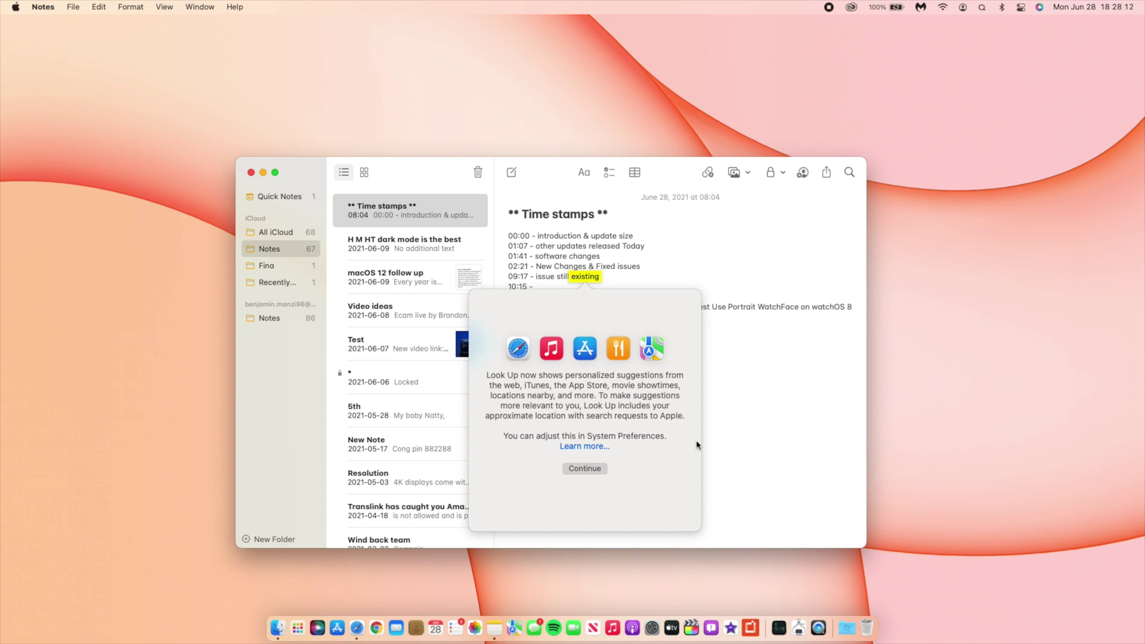
left_click(734, 443)
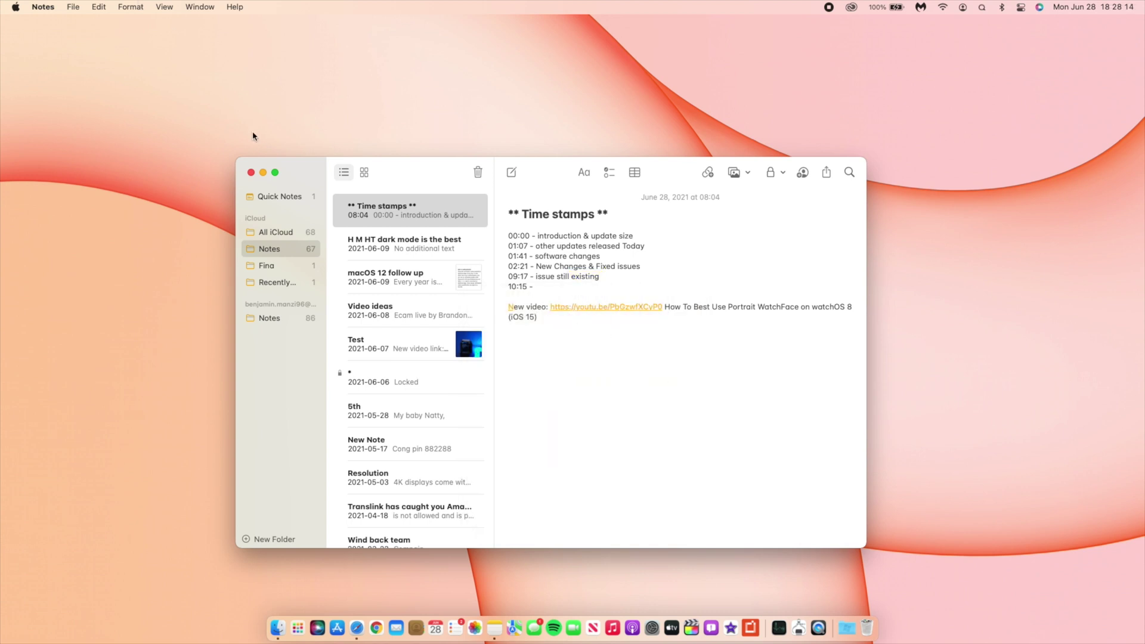
left_click(250, 173)
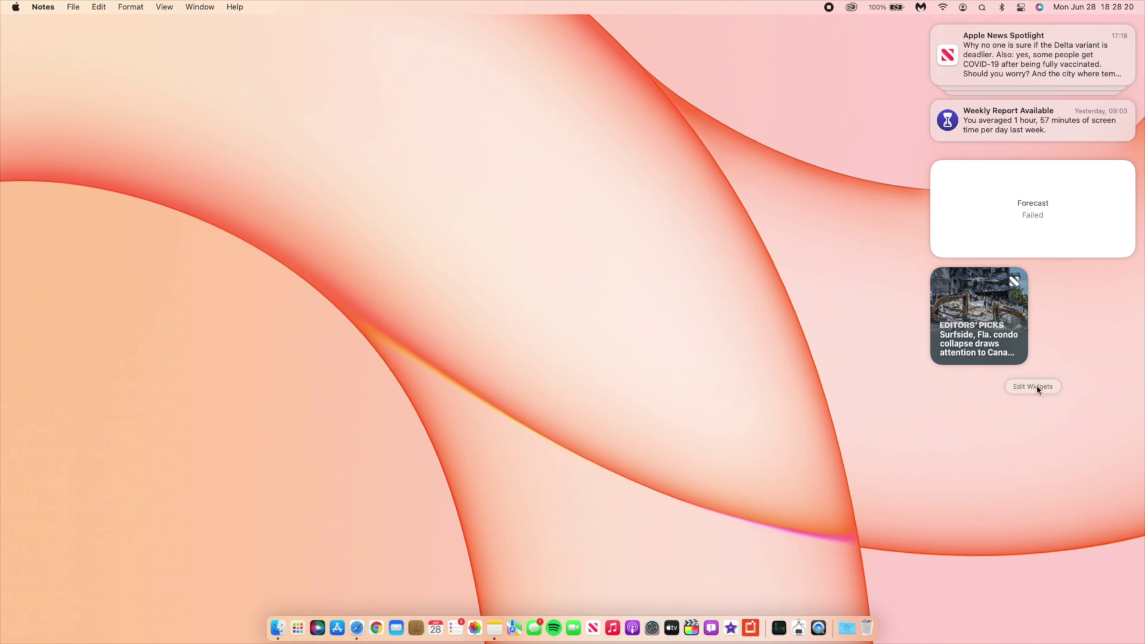
Browse the calendar and clock widgets in the Notification Center's widget gallery, and close it without adding any
left_click(1037, 389)
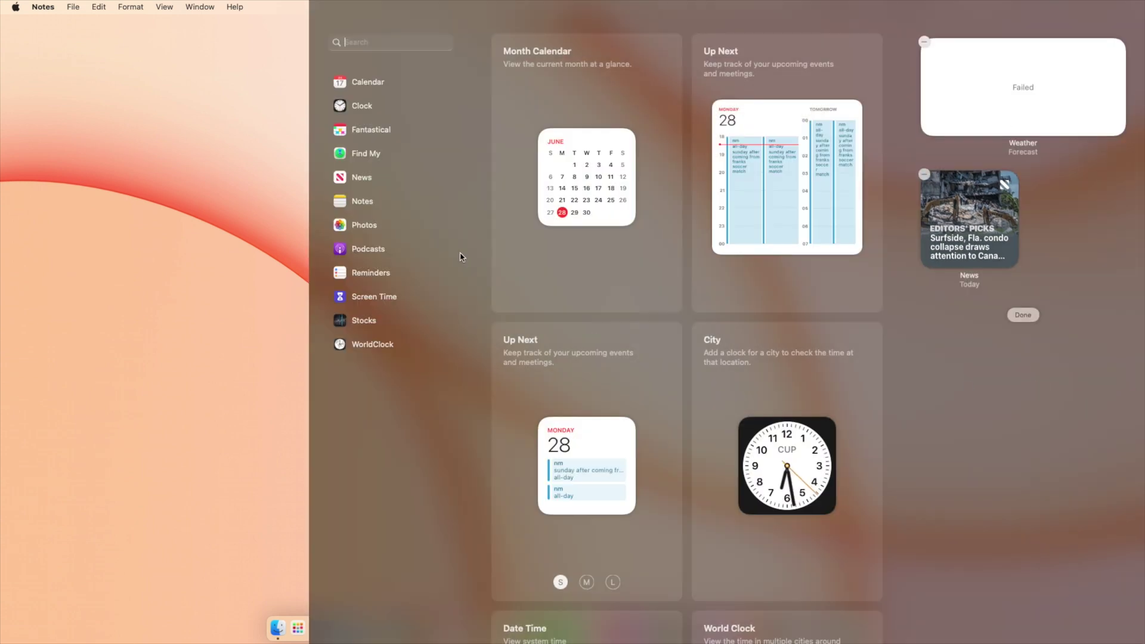
scroll(834, 480, "down", 3)
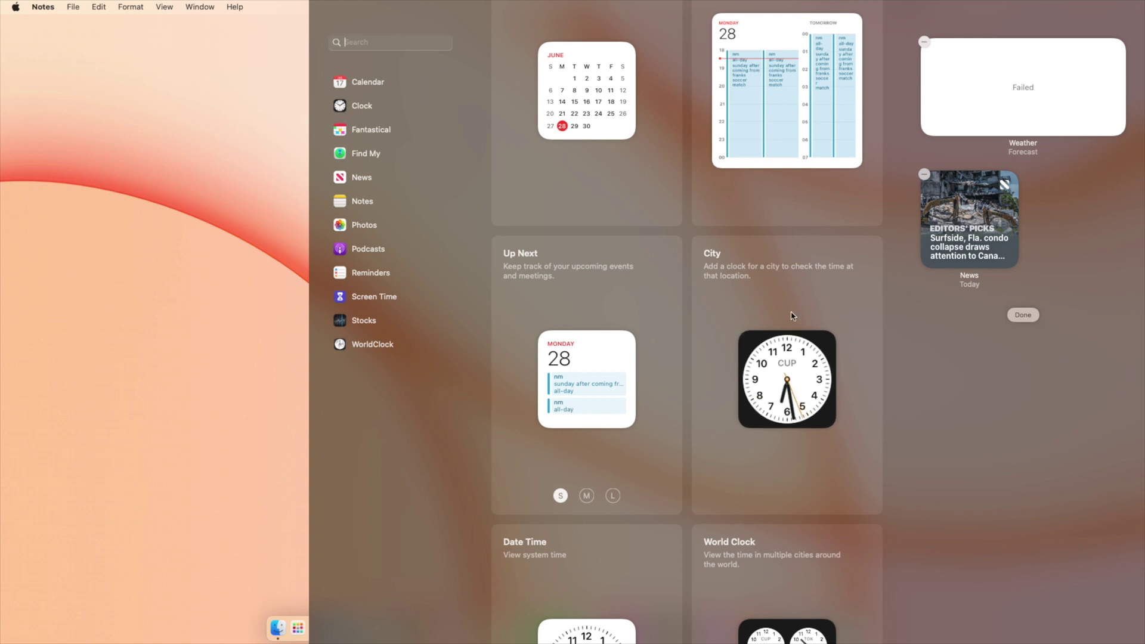
scroll(777, 369, "down", 5)
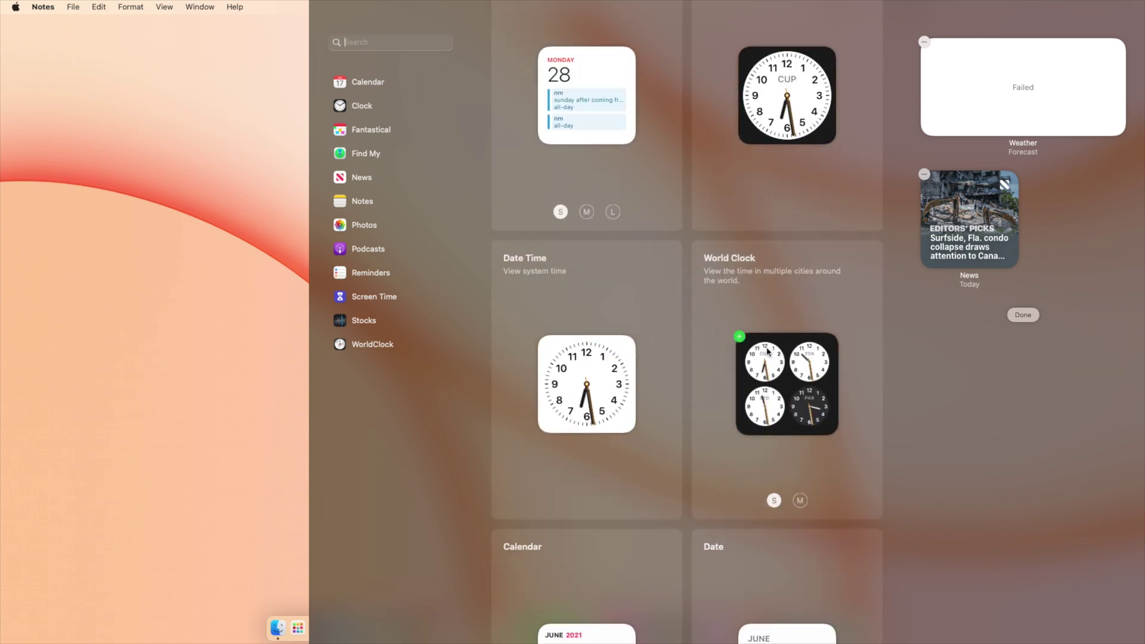
scroll(769, 355, "up", 3)
scroll(769, 352, "up", 3)
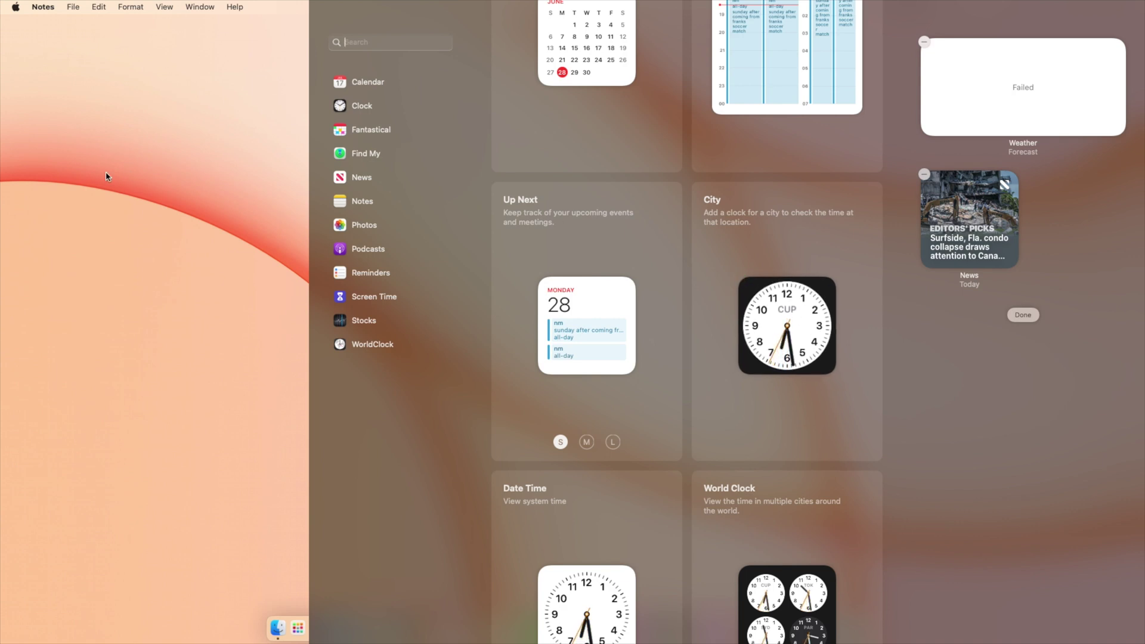
left_click(191, 241)
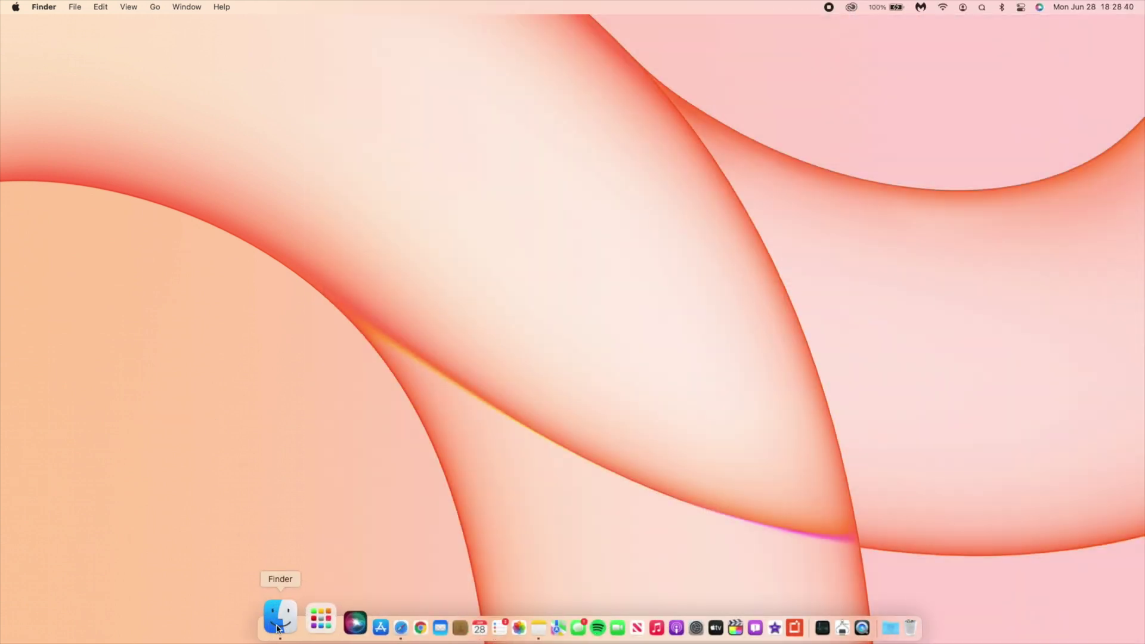
Open a Finder window, show the iCloud Shared folder and move the window slightly down the desktop
left_click(278, 626)
scroll(287, 183, "down", 5)
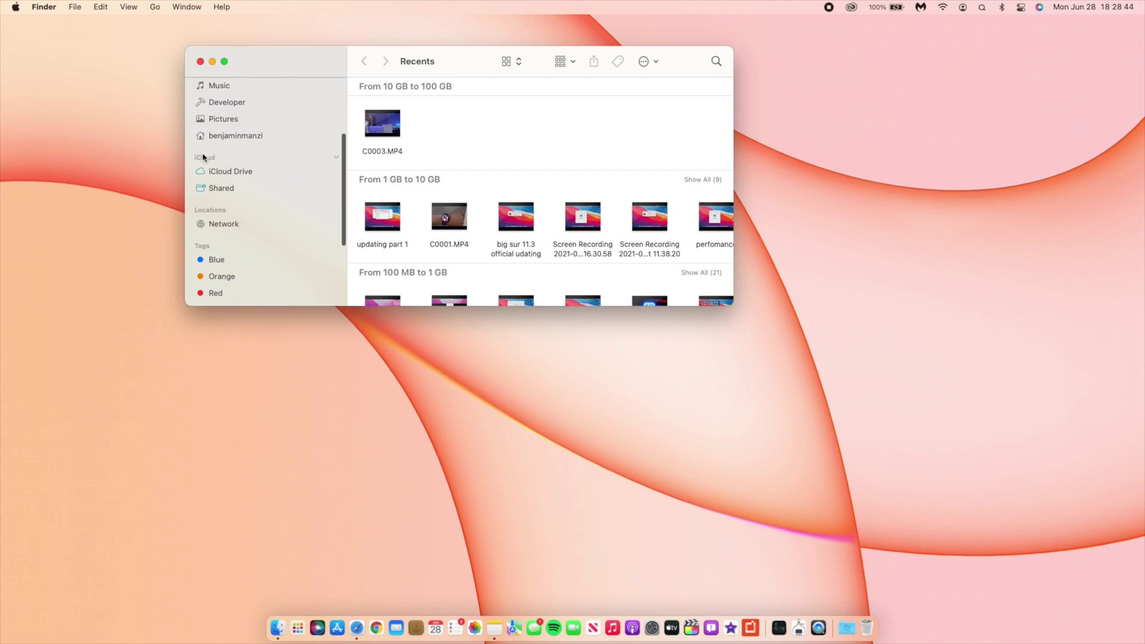
left_click(227, 191)
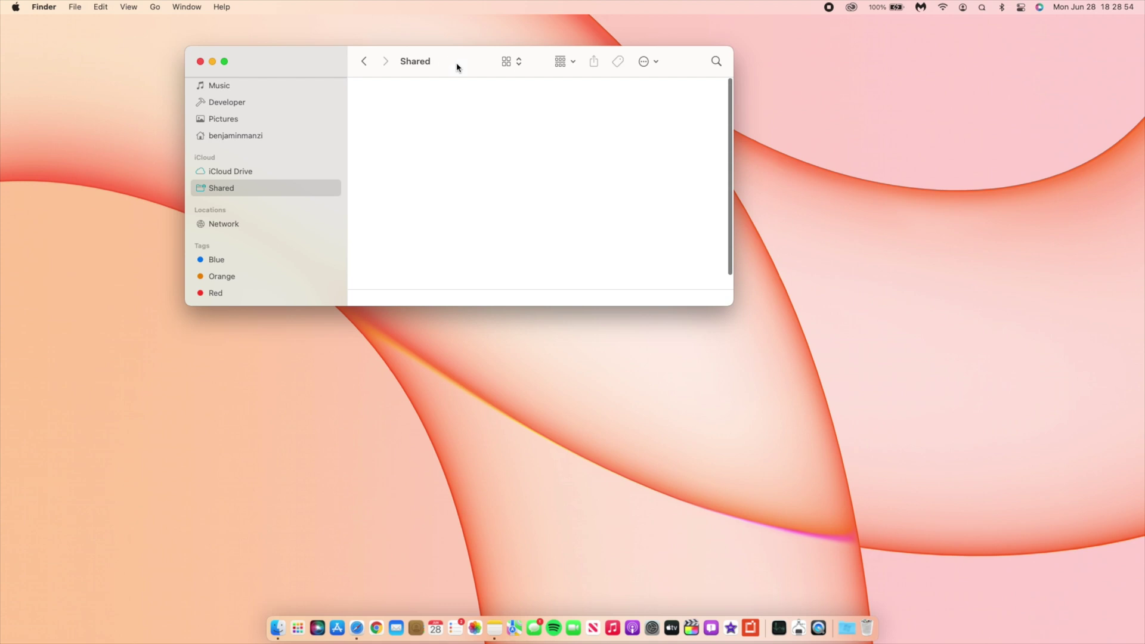
left_click_drag(456, 62, 469, 146)
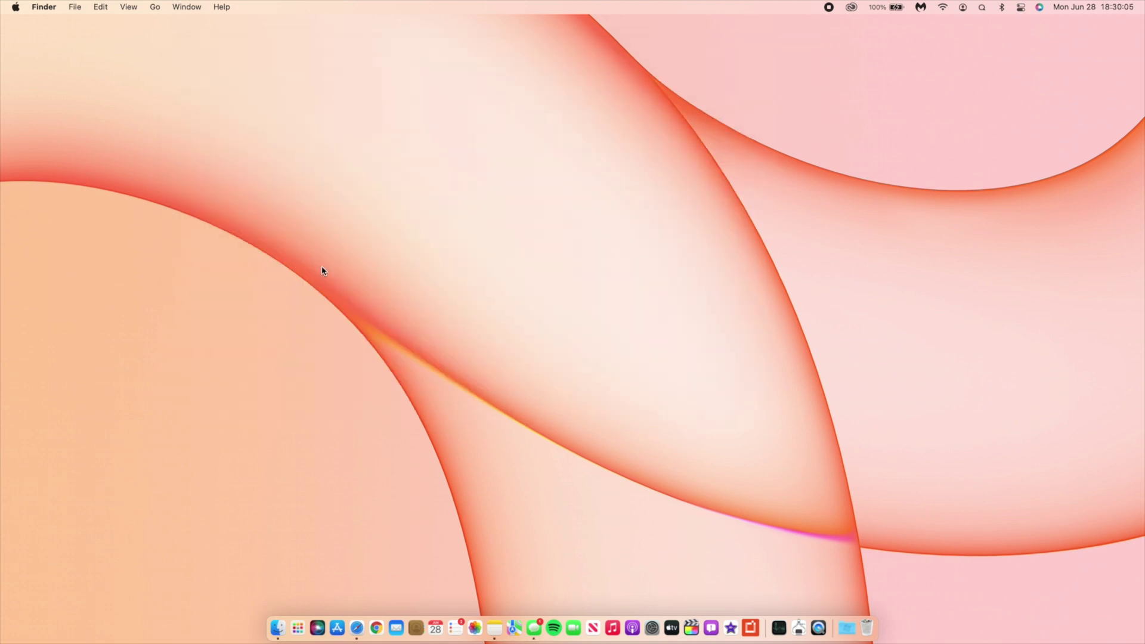
Search Spotlight for "h m ht", look through the result categories and close the search
key("super+space")
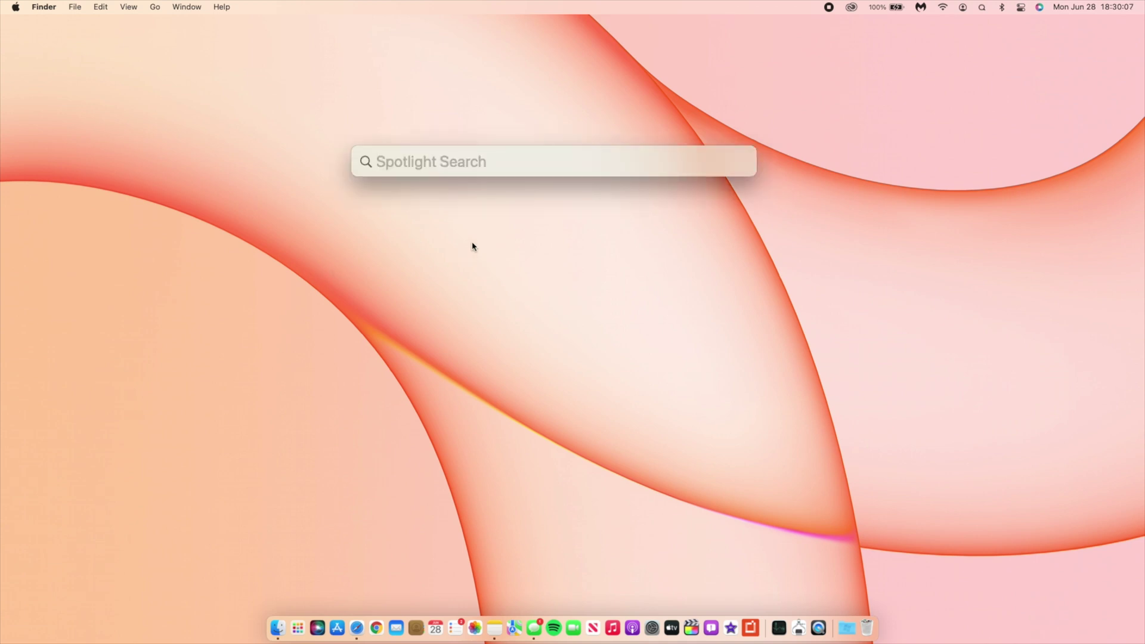
type("h m")
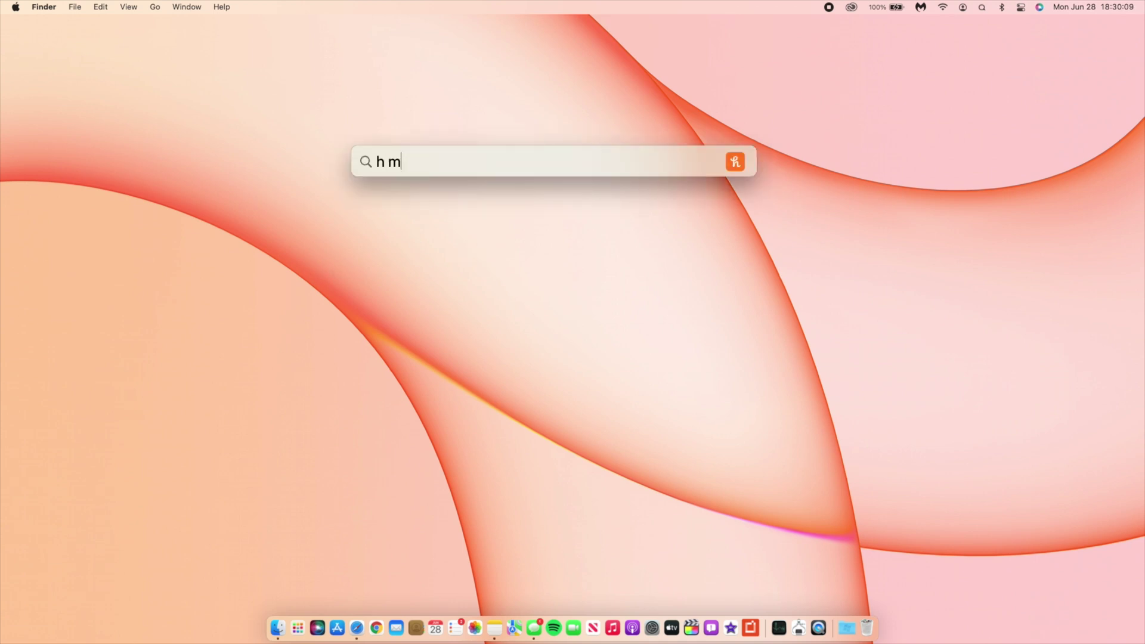
type(" ht")
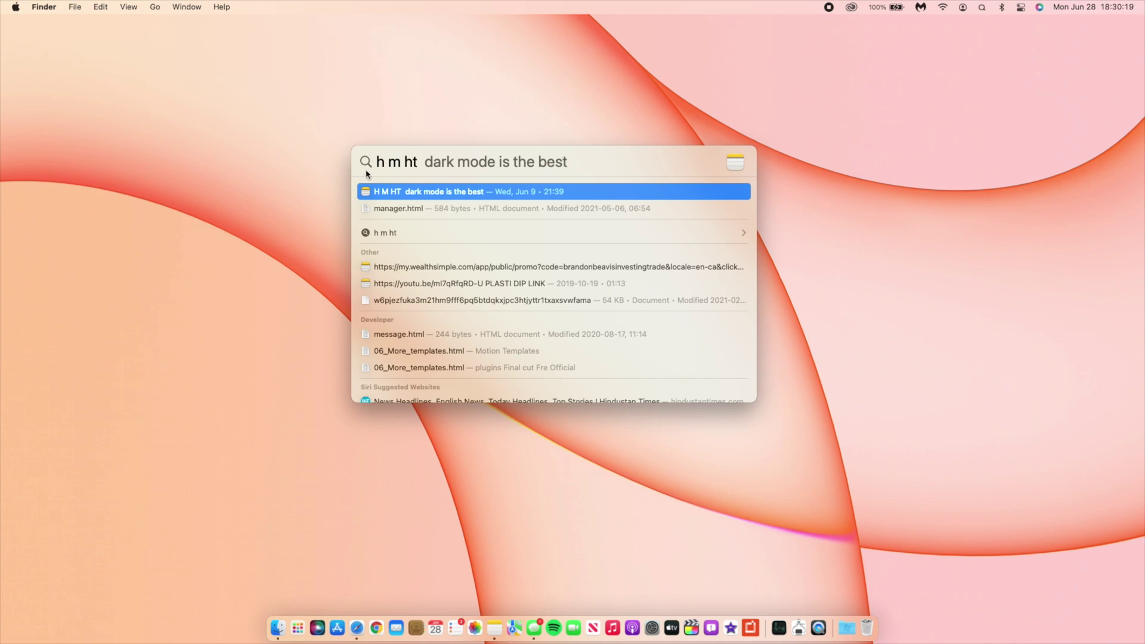
scroll(463, 236, "down", 10)
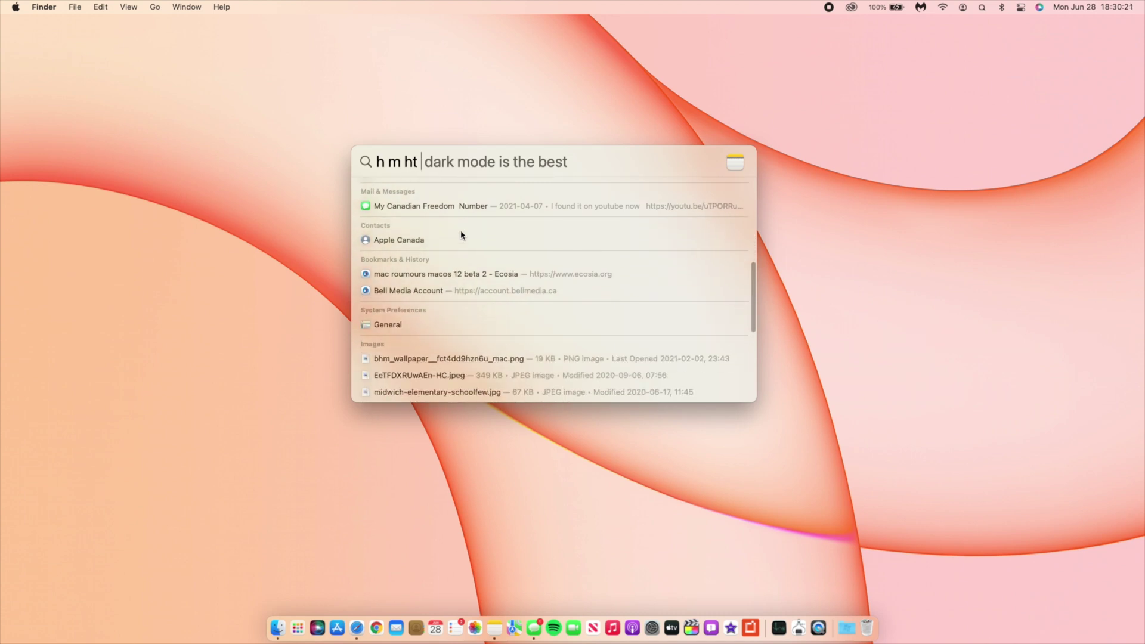
scroll(462, 236, "down", 5)
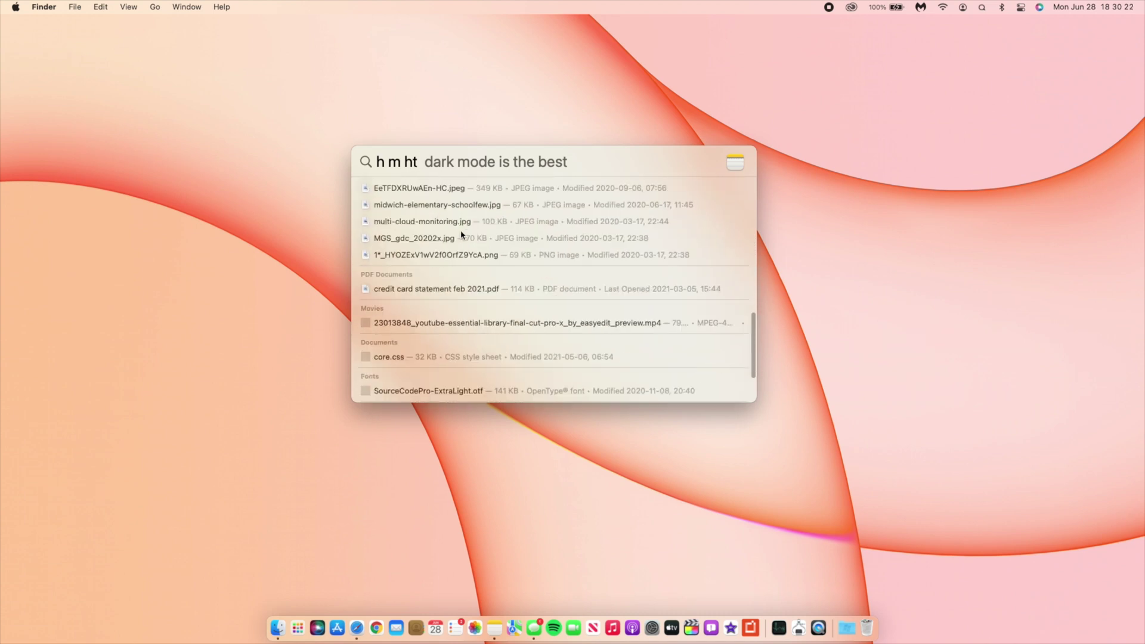
left_click(346, 144)
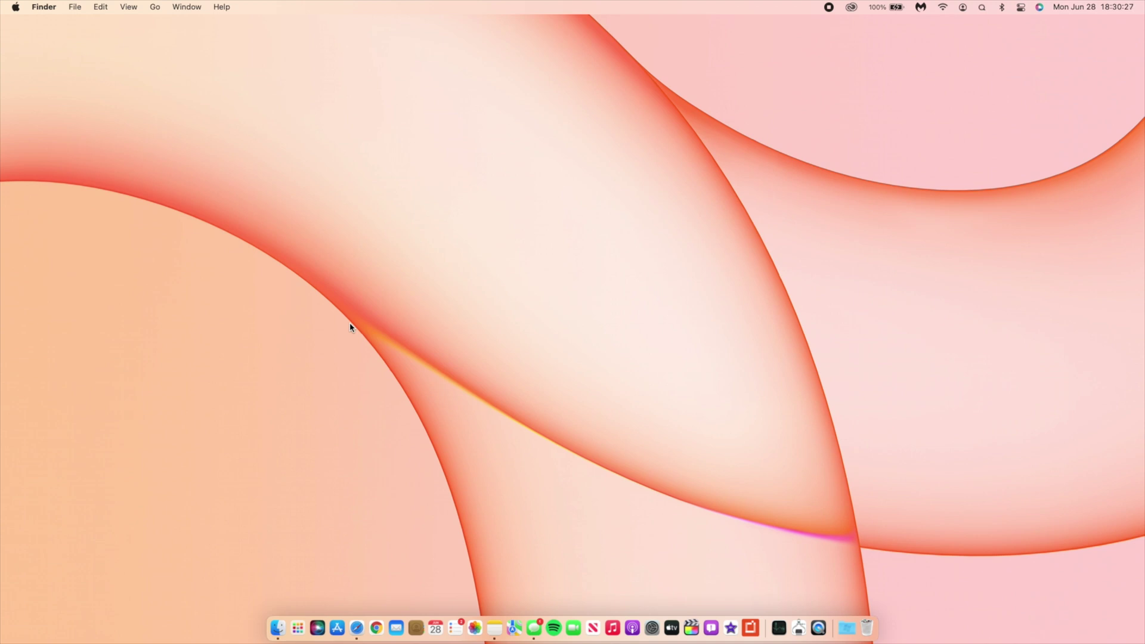
Switch to Safari, make the Beta Software Downloads page full screen and open the macOS Monterey beta 2 release notes
left_click(356, 627)
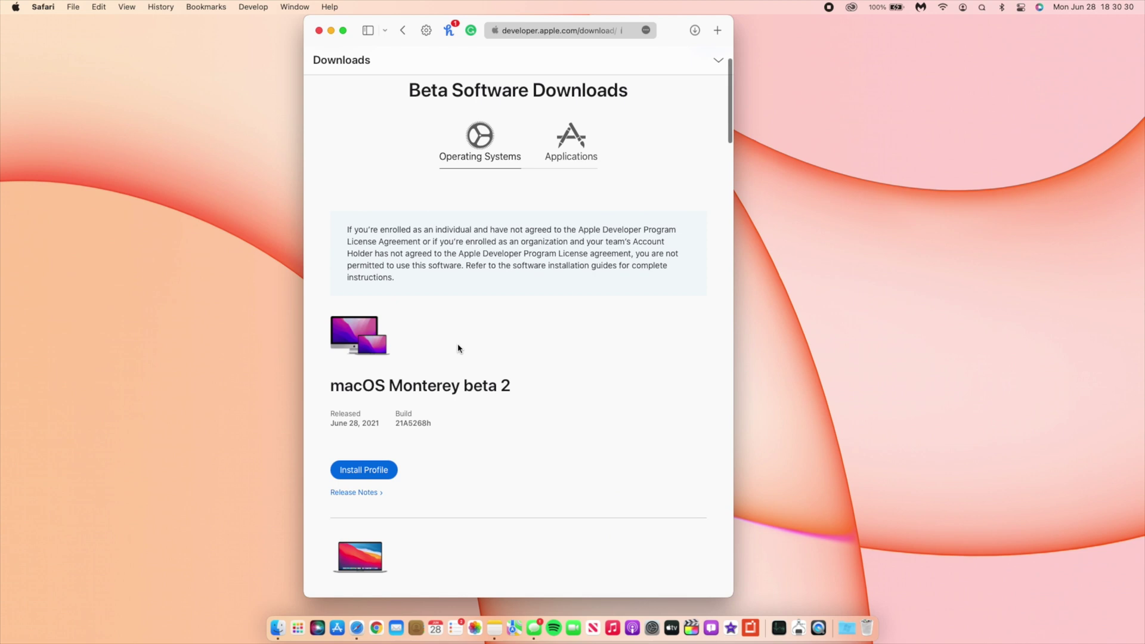
left_click(343, 31)
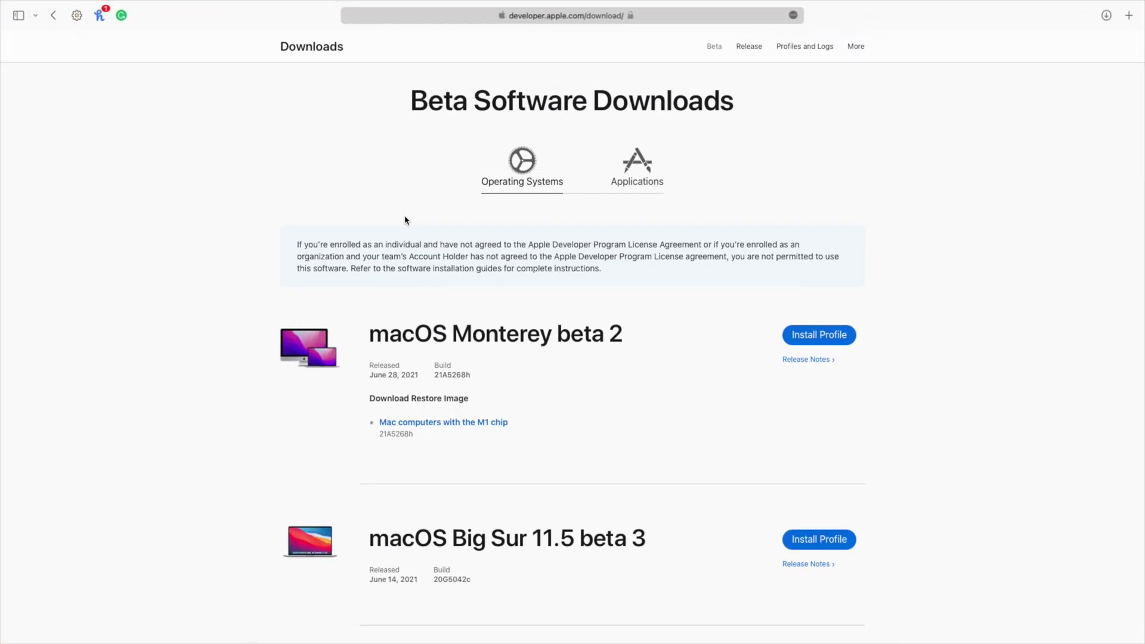
left_click(820, 361)
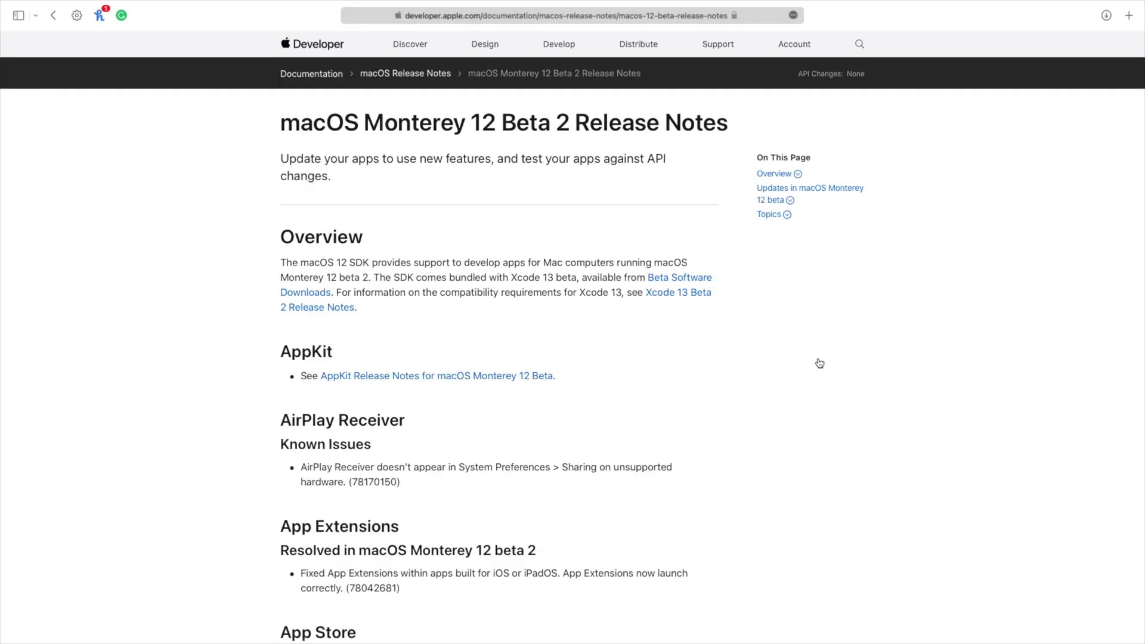
Skim the macOS Monterey 12 Beta 2 release notes as far as the SharePlay and Shazam sections and return to the page heading
scroll(819, 363, "down", 20)
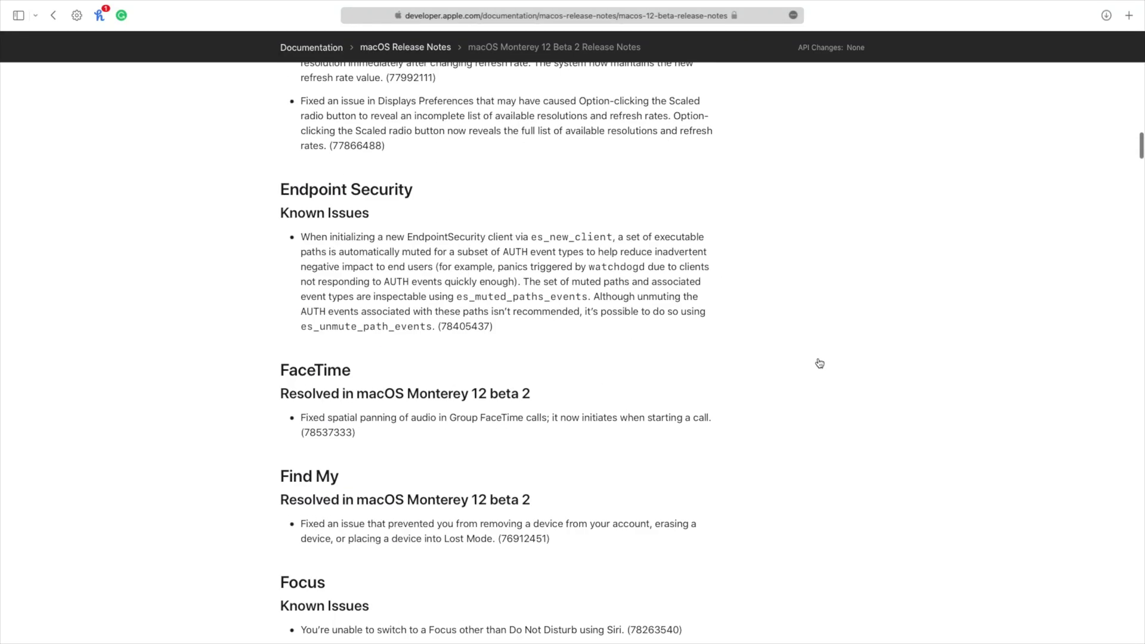
scroll(820, 364, "down", 20)
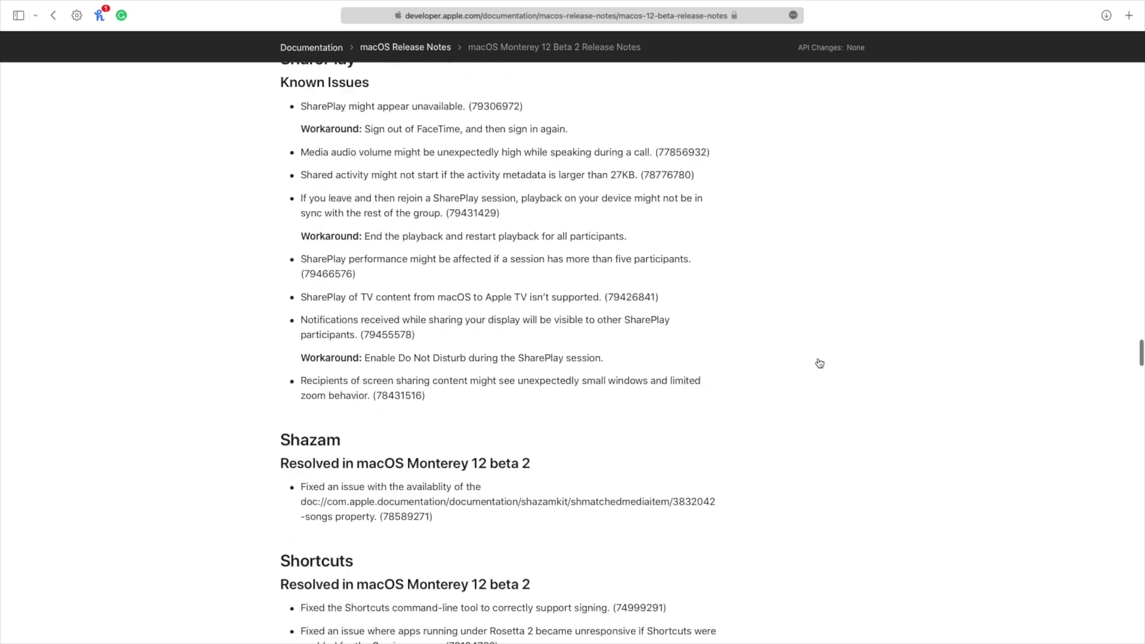
scroll(820, 363, "up", 20)
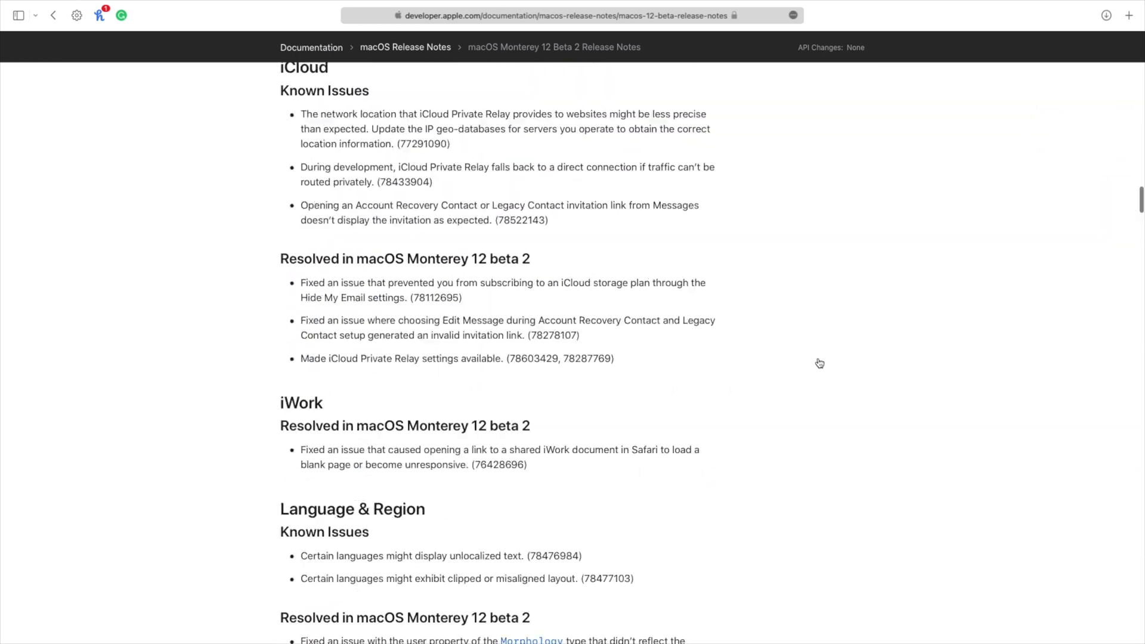
scroll(820, 364, "up", 10)
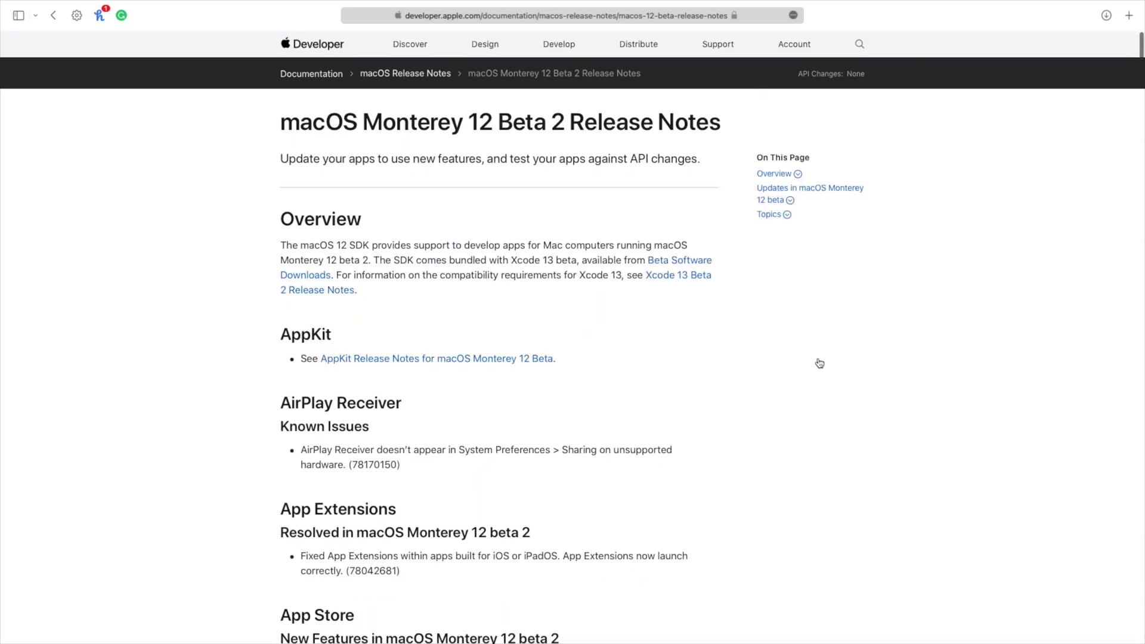
Read the release notes from the Overview through AirPlay Receiver, App Extensions and the App Store section's new features
scroll(820, 363, "down", 3)
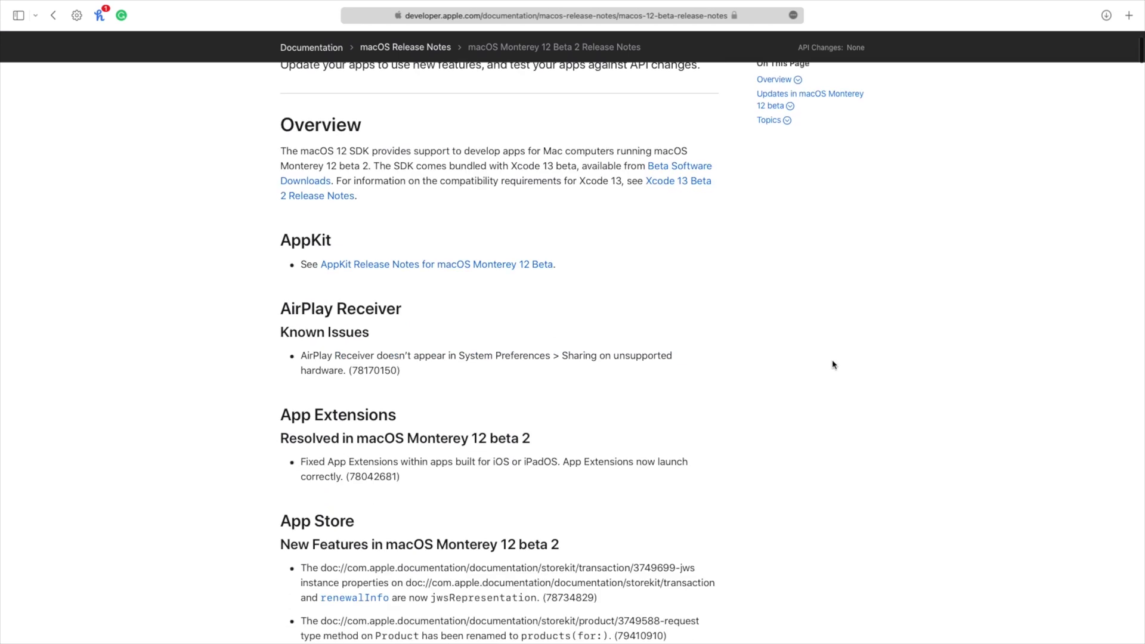
scroll(517, 373, "down", 3)
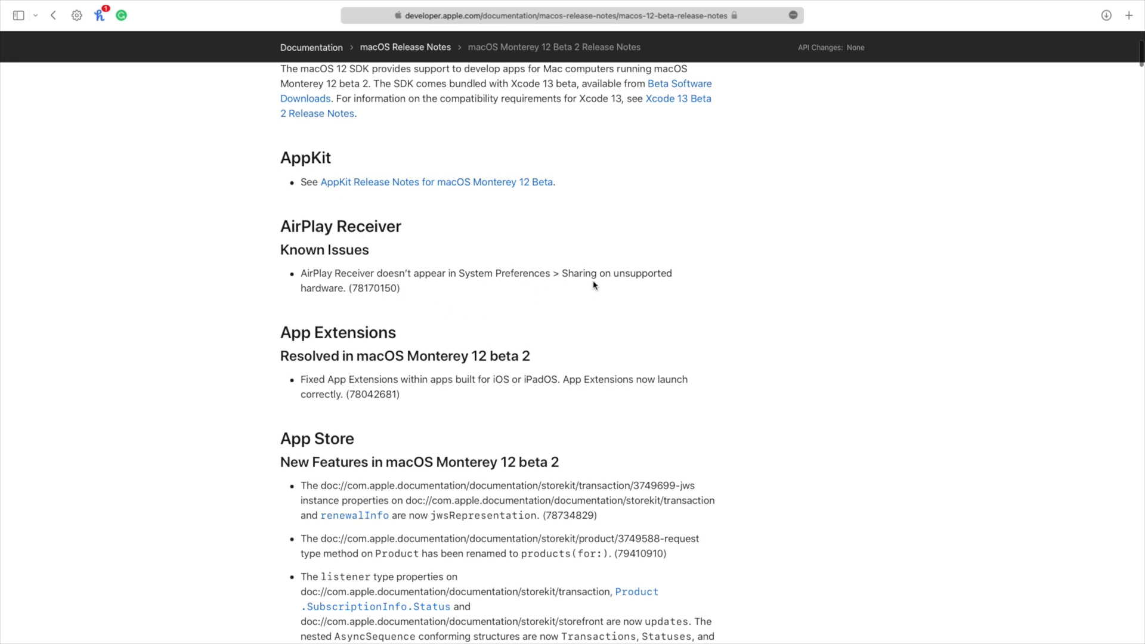
scroll(608, 284, "down", 1)
scroll(611, 277, "down", 1)
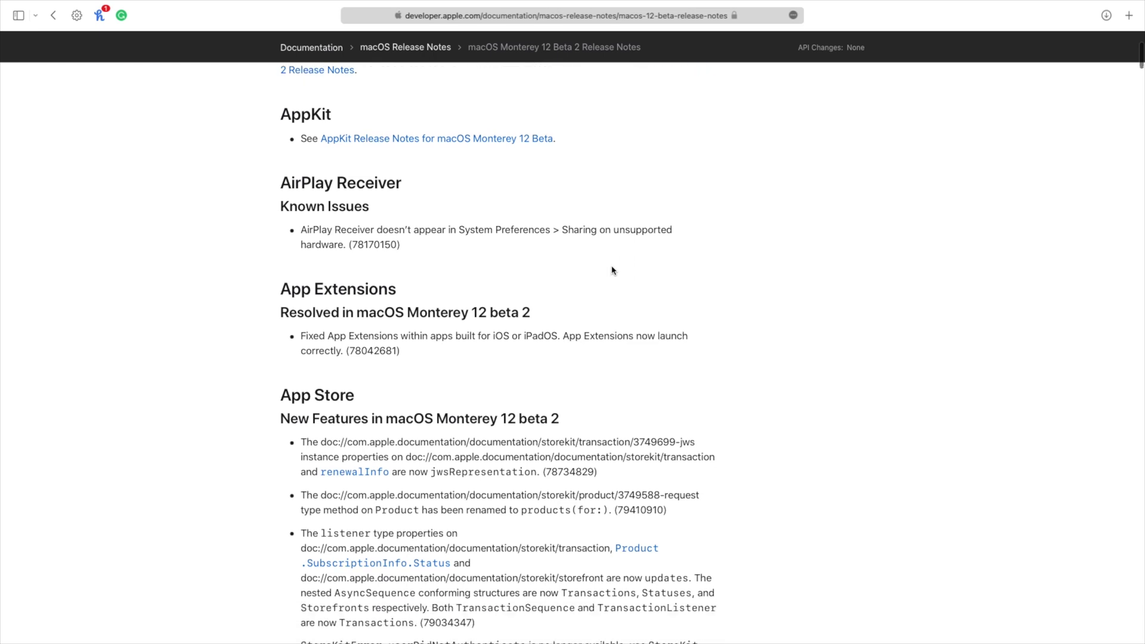
scroll(405, 288, "down", 4)
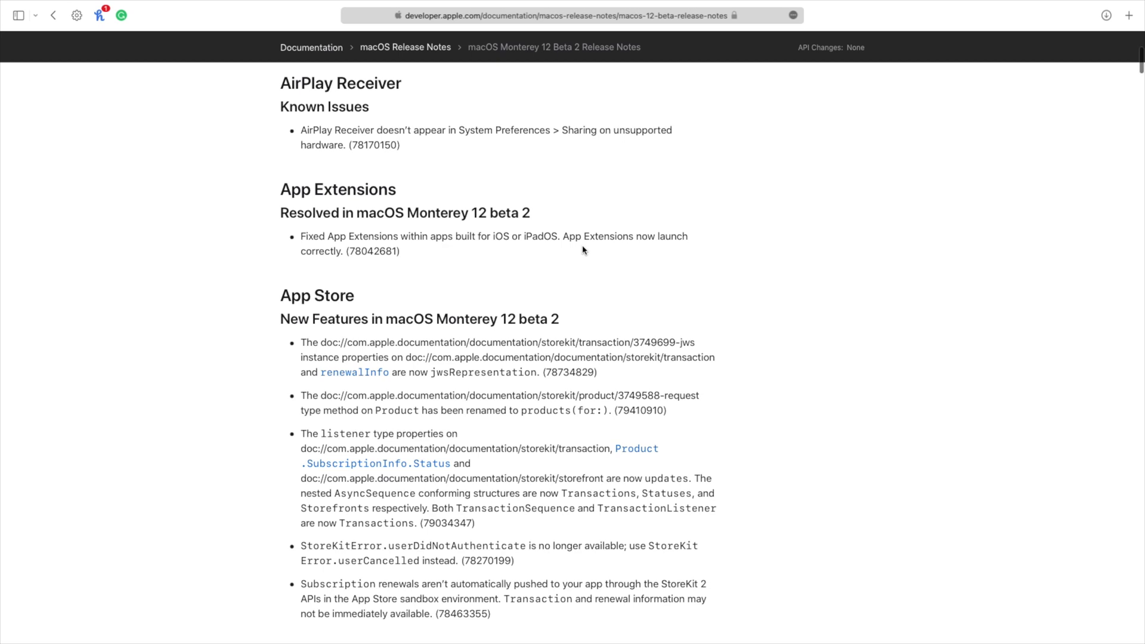
scroll(583, 249, "down", 5)
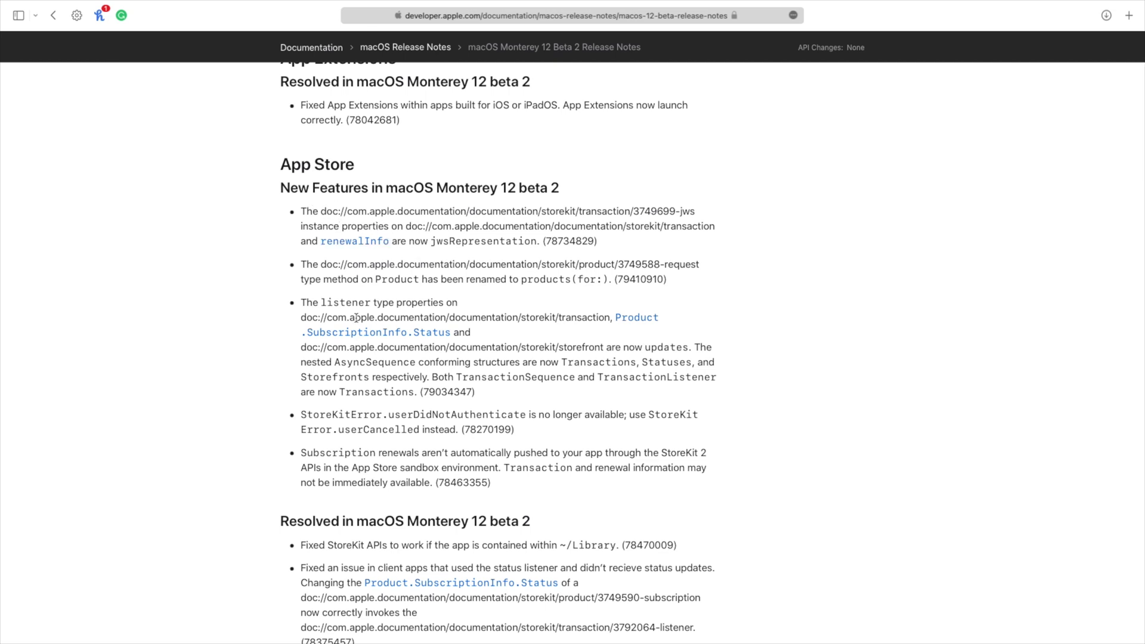
scroll(336, 471, "down", 2)
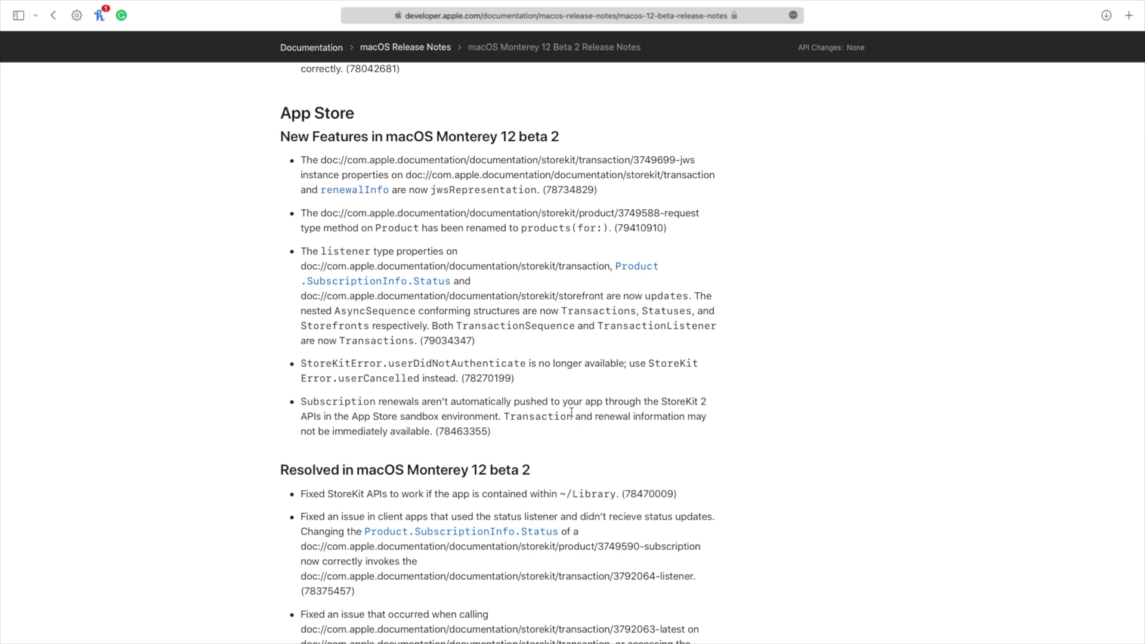
Enlarge the release notes text and read the sections from AVFoundation, Bluetooth and Calendar through Displays Preferences
scroll(572, 412, "down", 10)
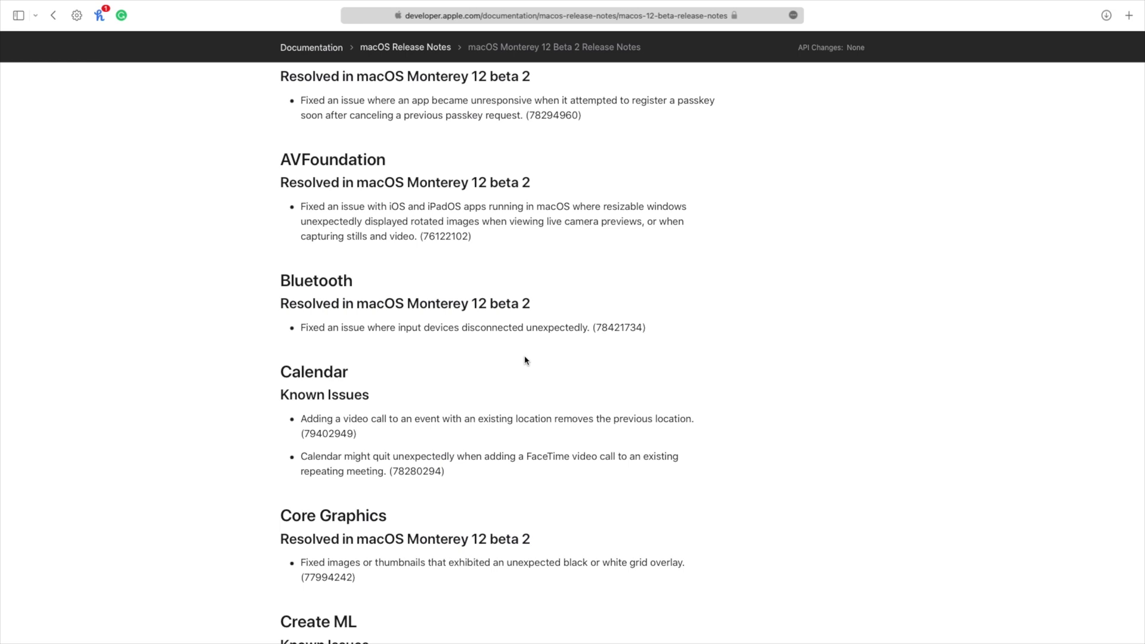
scroll(492, 322, "up", 5)
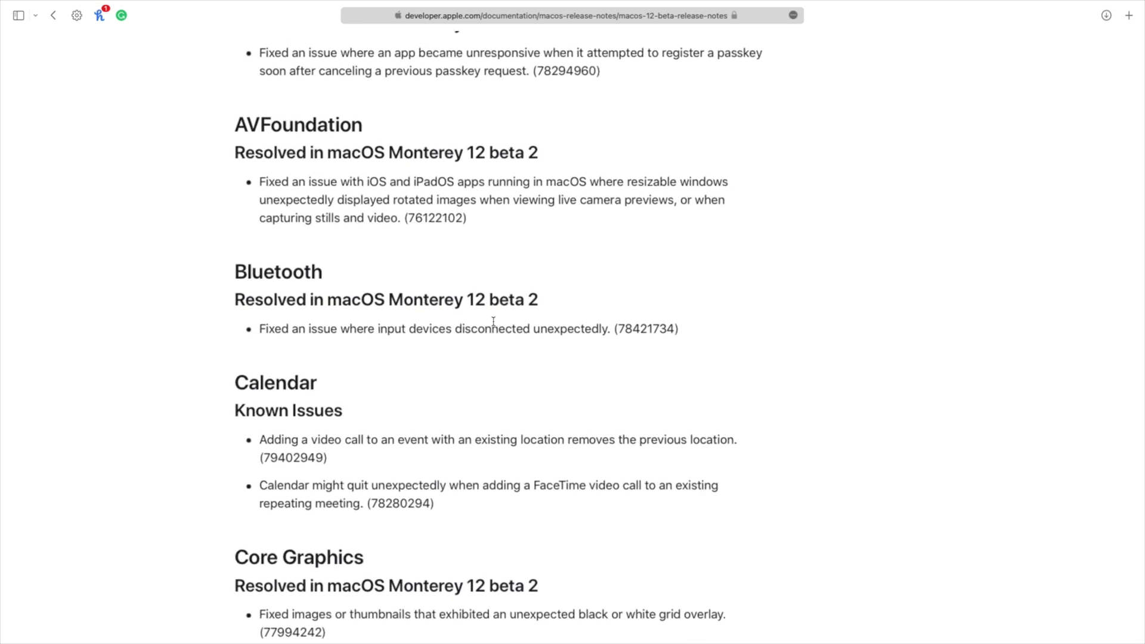
scroll(493, 322, "up", 3)
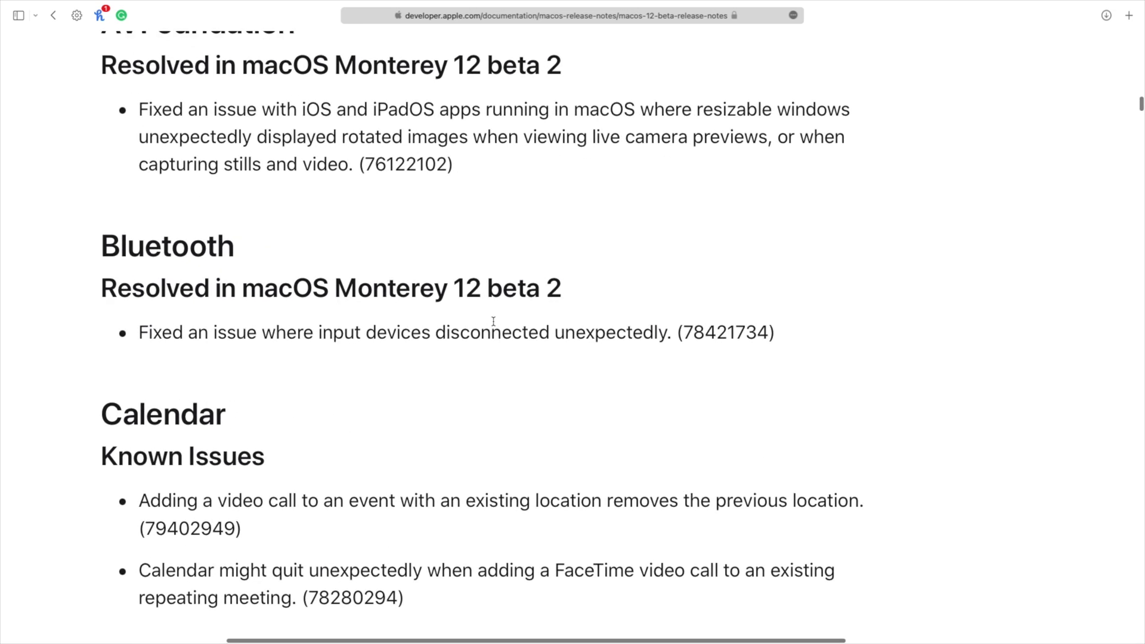
scroll(517, 363, "down", 3)
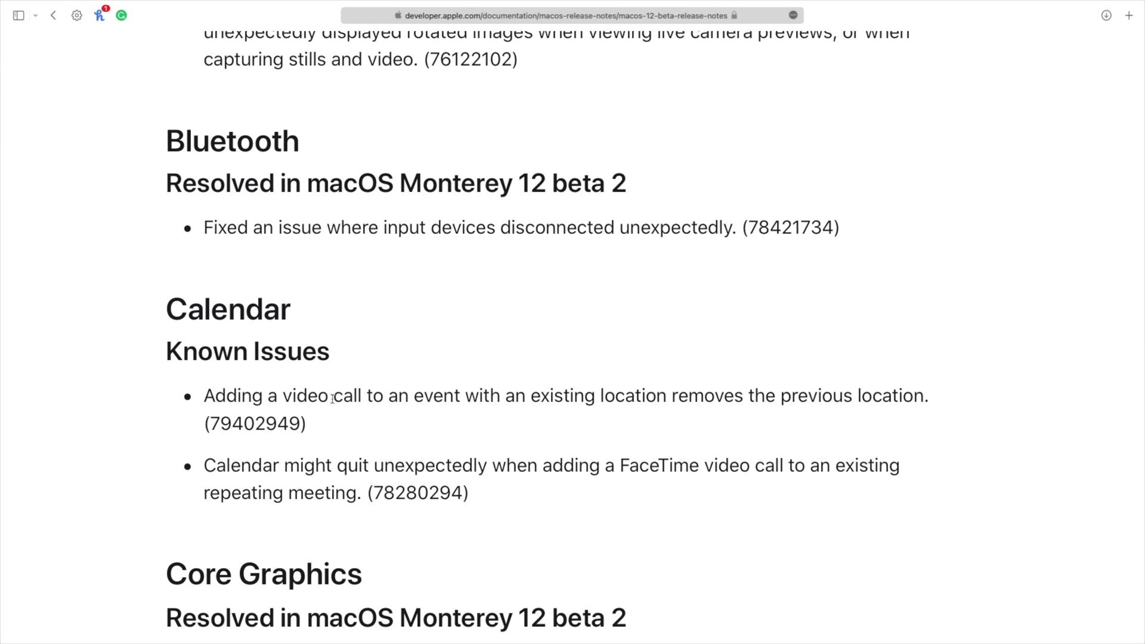
scroll(332, 398, "down", 10)
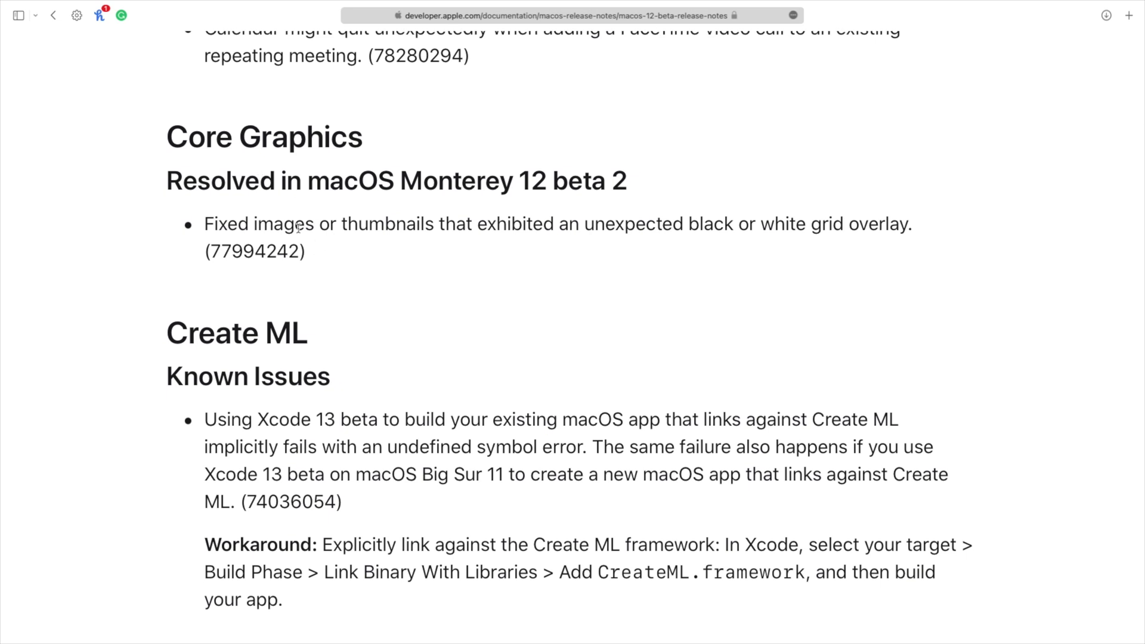
scroll(343, 298, "down", 3)
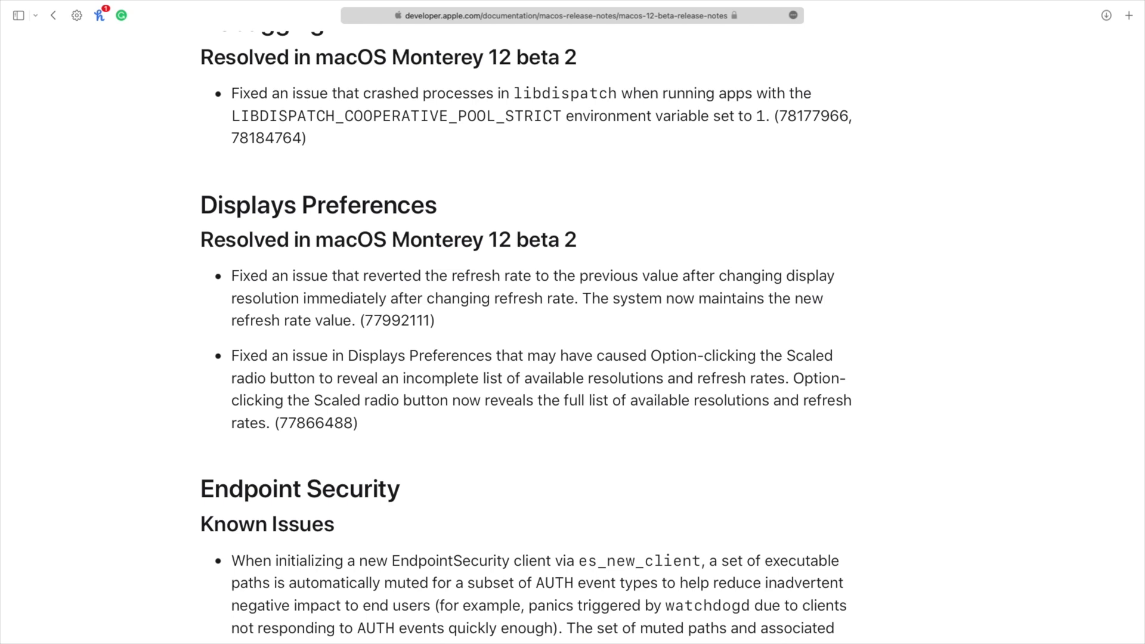
Switch to System Preferences, look at the Displays settings, and close the window to return to the release notes in Safari
mouse_move(438, 638)
left_click(657, 625)
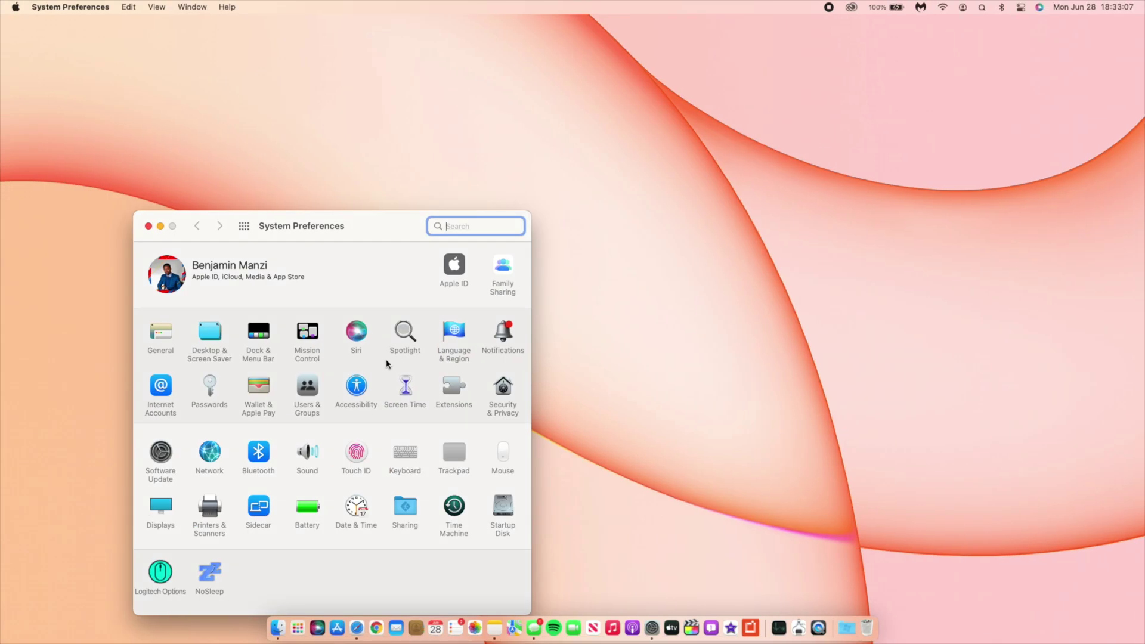
left_click(152, 515)
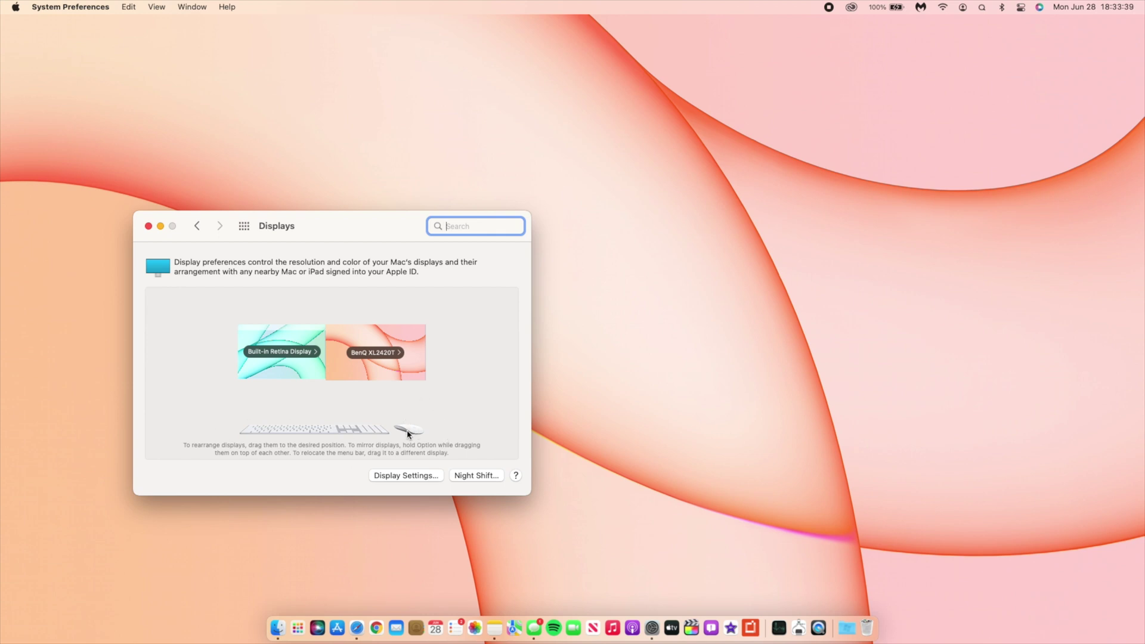
left_click(197, 225)
left_click(146, 227)
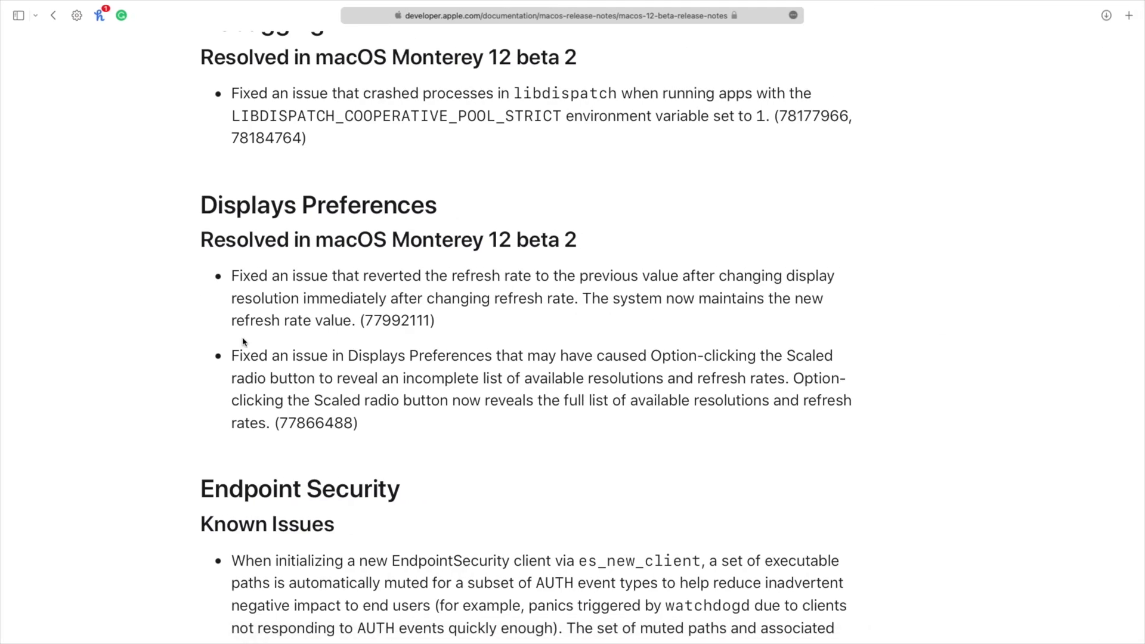
Read the Endpoint Security known issue and the FaceTime and Find My fixes in the release notes
scroll(243, 342, "down", 10)
scroll(243, 342, "up", 3)
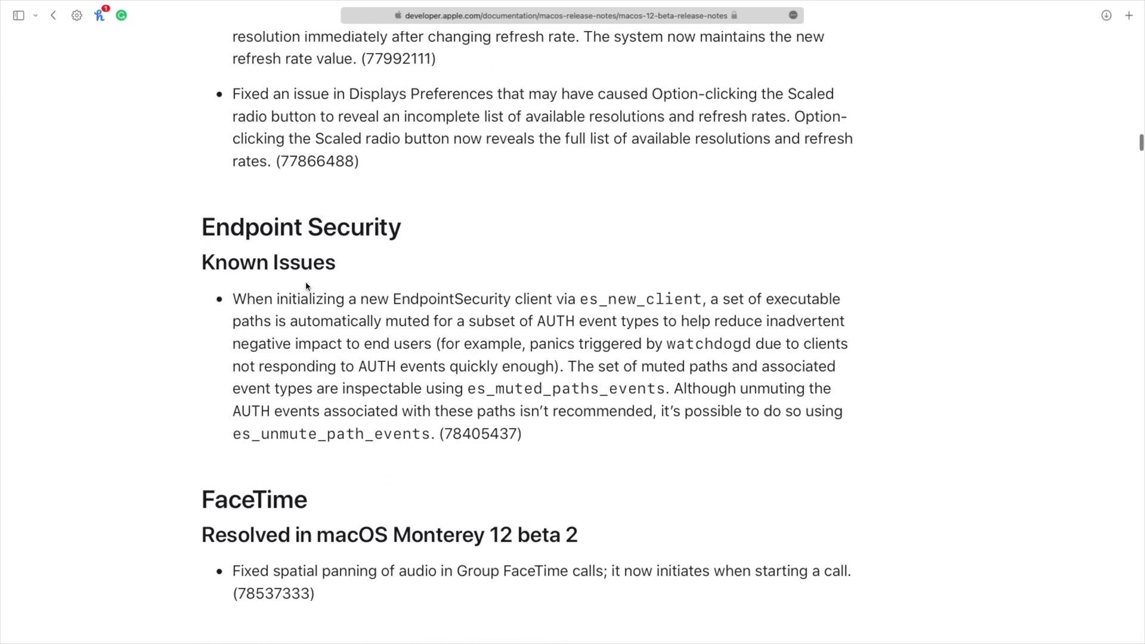
scroll(389, 289, "down", 10)
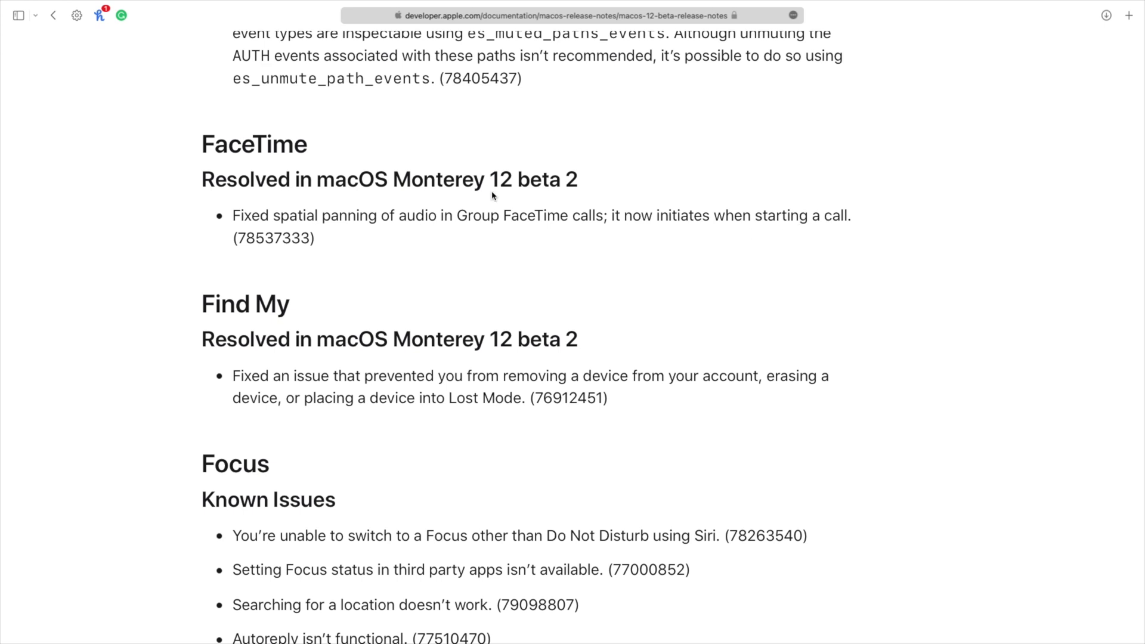
scroll(493, 196, "down", 5)
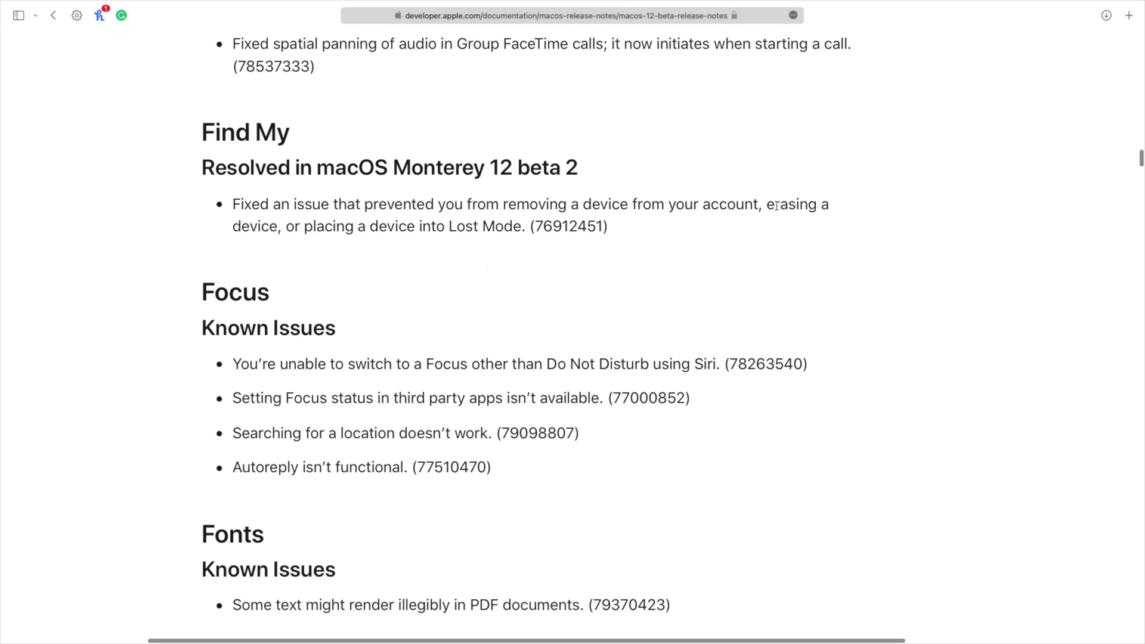
Highlight the end of the Find My fix and all the Focus known issues while reading them, and clear the selection
left_click_drag(776, 205, 806, 238)
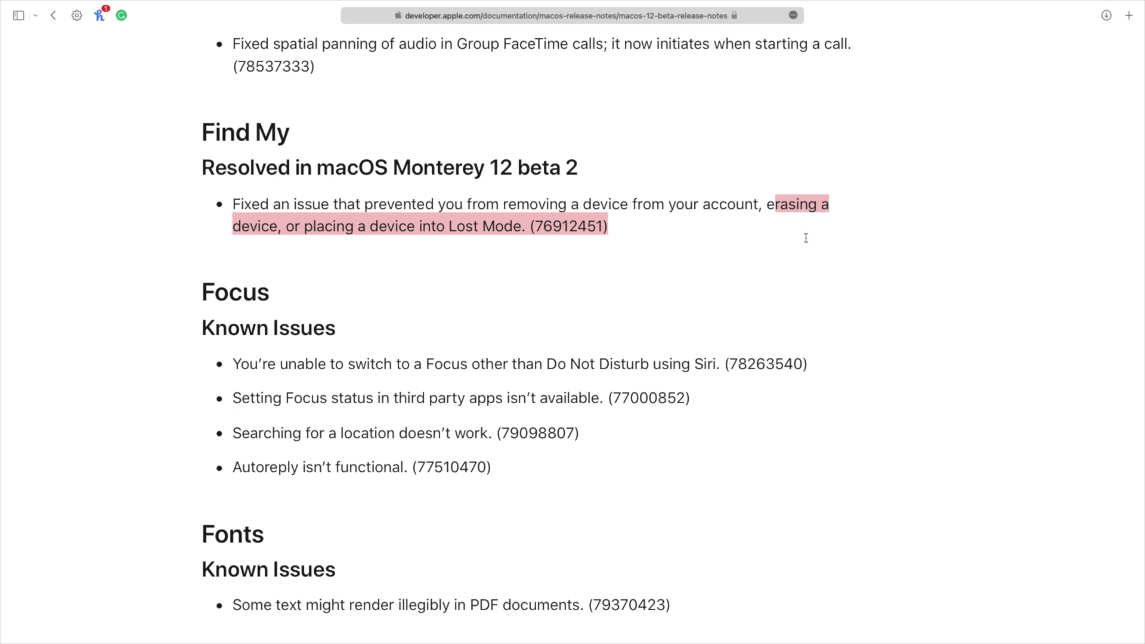
scroll(806, 238, "down", 5)
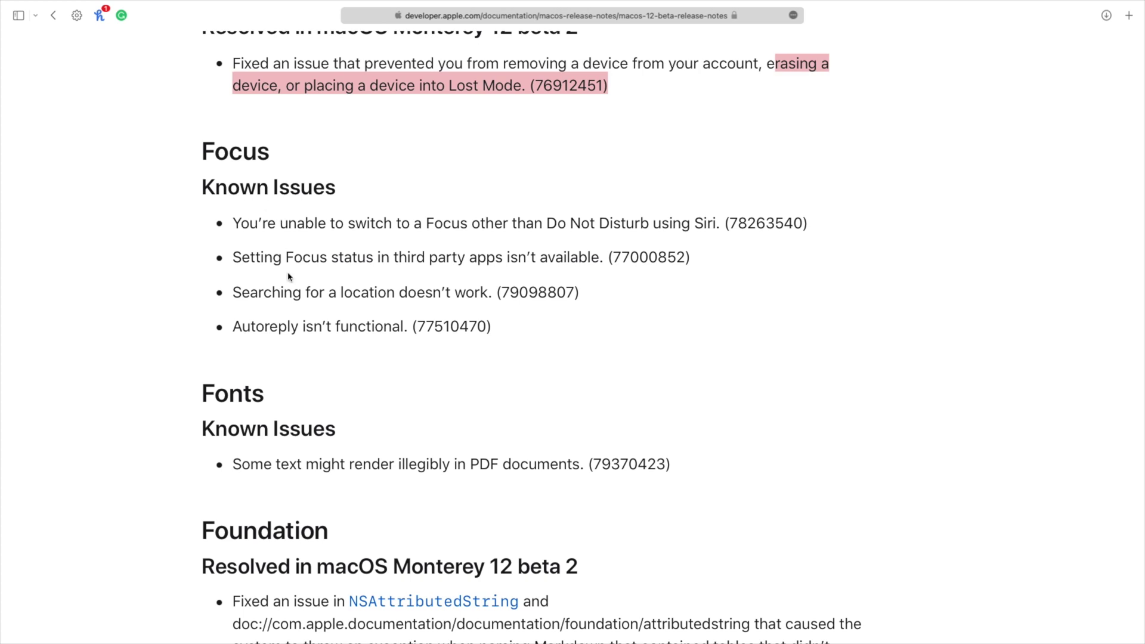
left_click_drag(291, 349, 290, 213)
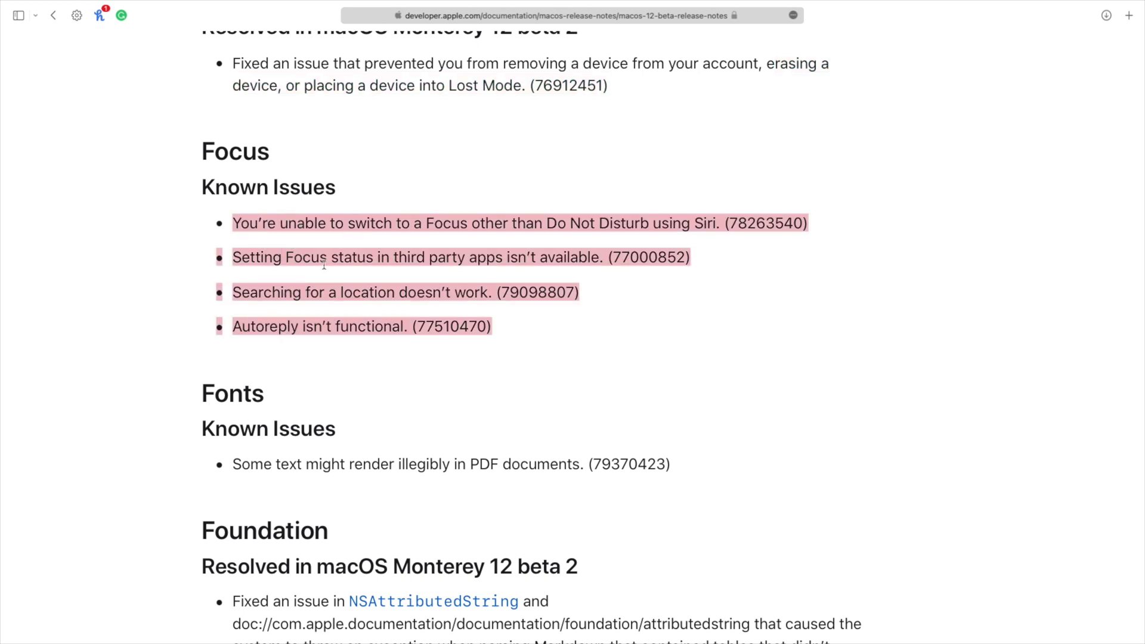
left_click(437, 399)
Read the Fonts, Foundation, Help, Home and iCloud sections of the release notes
scroll(439, 330, "down", 3)
scroll(438, 331, "down", 2)
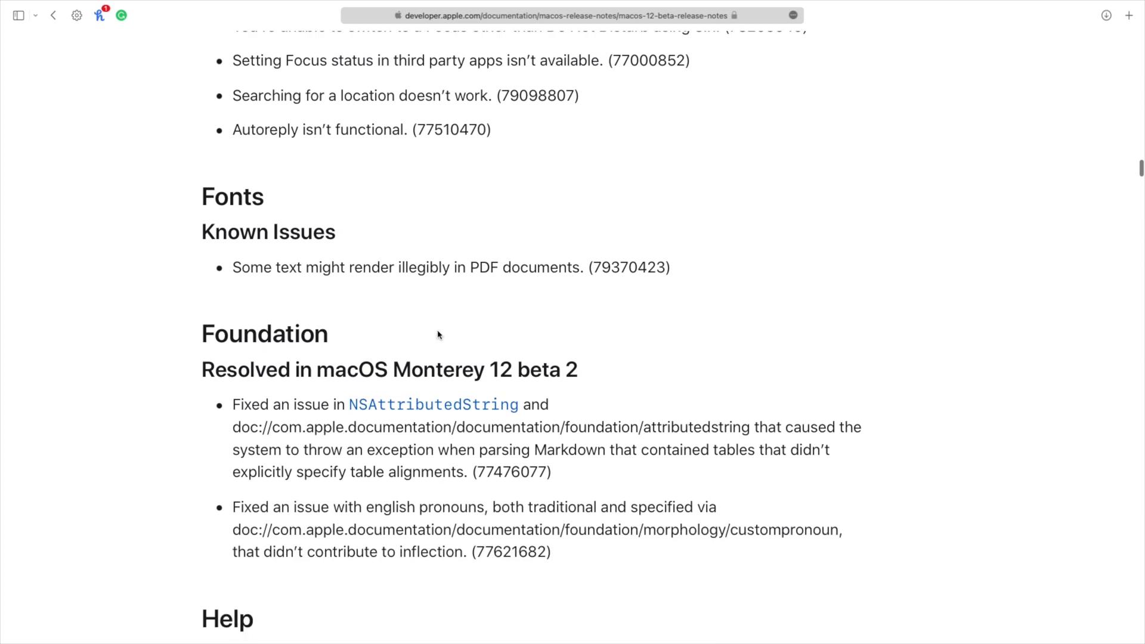
scroll(438, 333, "down", 1)
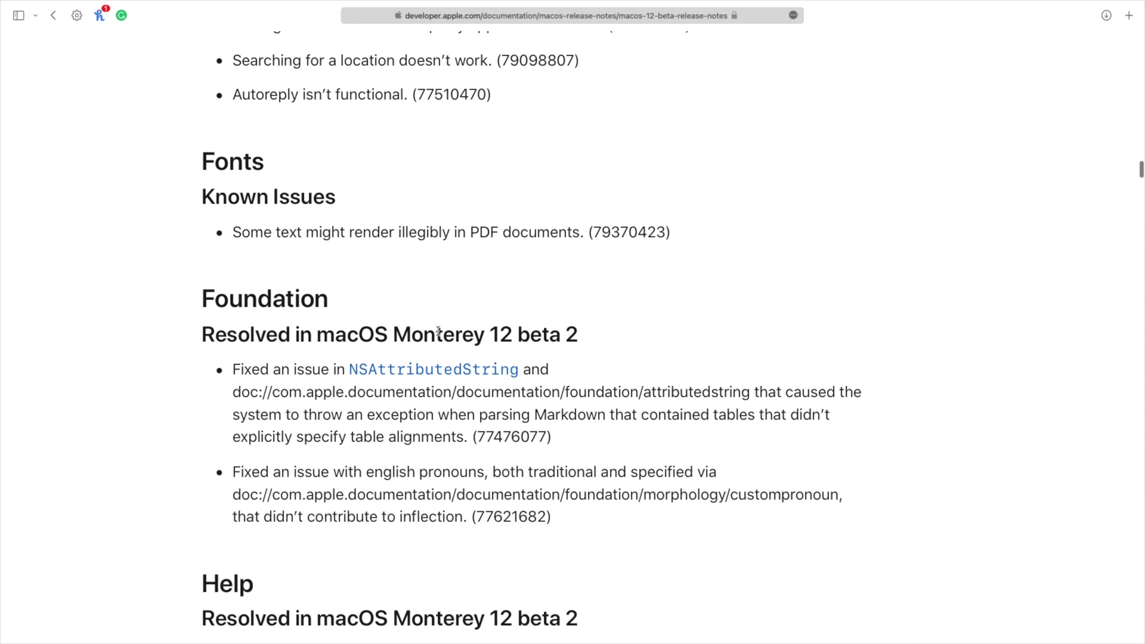
scroll(439, 332, "down", 10)
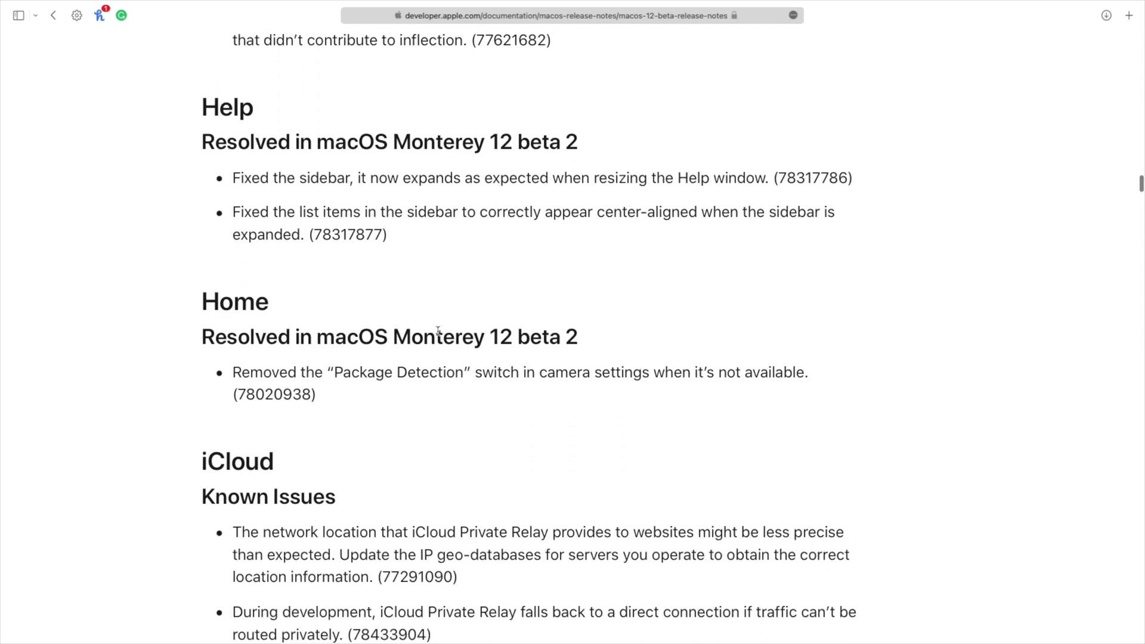
scroll(438, 331, "down", 4)
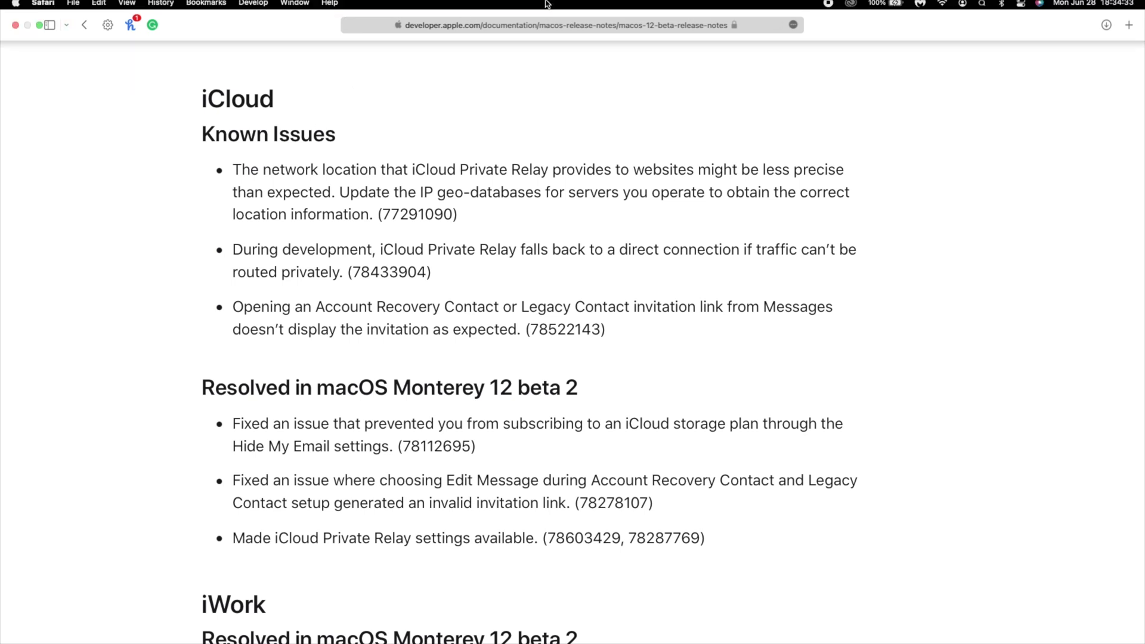
Read the release notes from iWork and Language & Region through Mac Catalyst, macOS Recovery, Mail and Maps
scroll(283, 381, "down", 10)
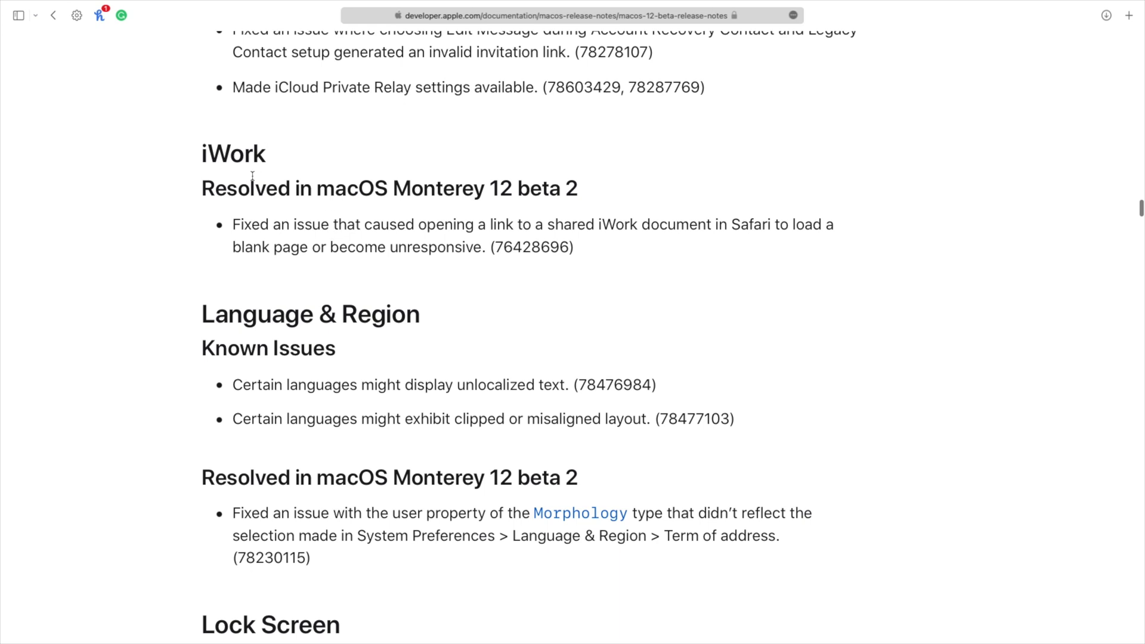
scroll(245, 343, "down", 7)
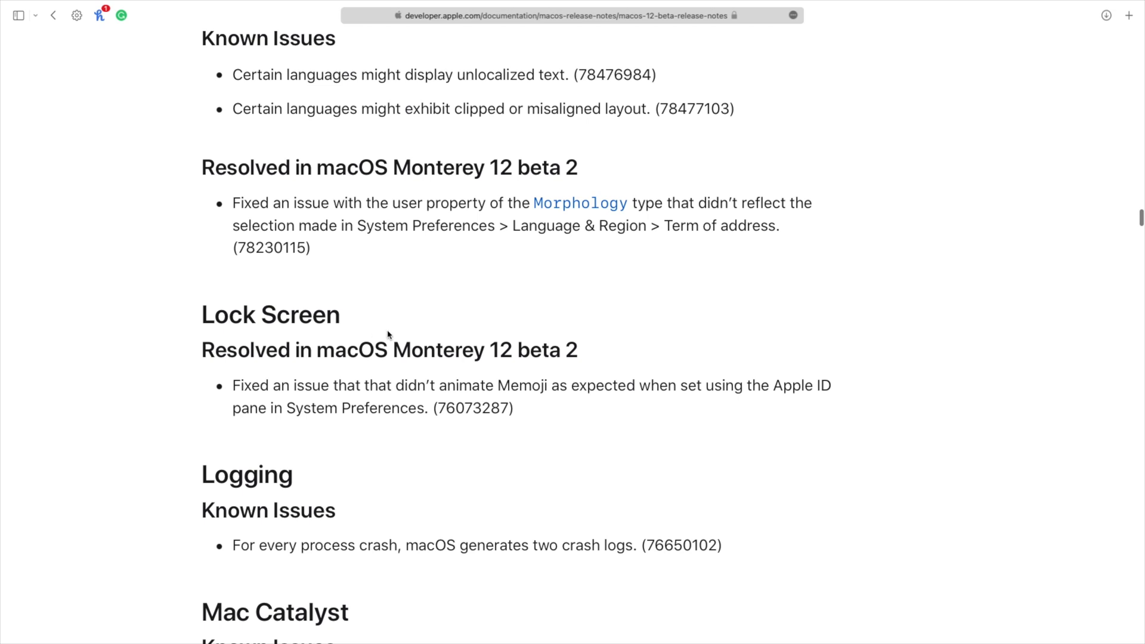
scroll(392, 333, "down", 2)
scroll(242, 423, "down", 12)
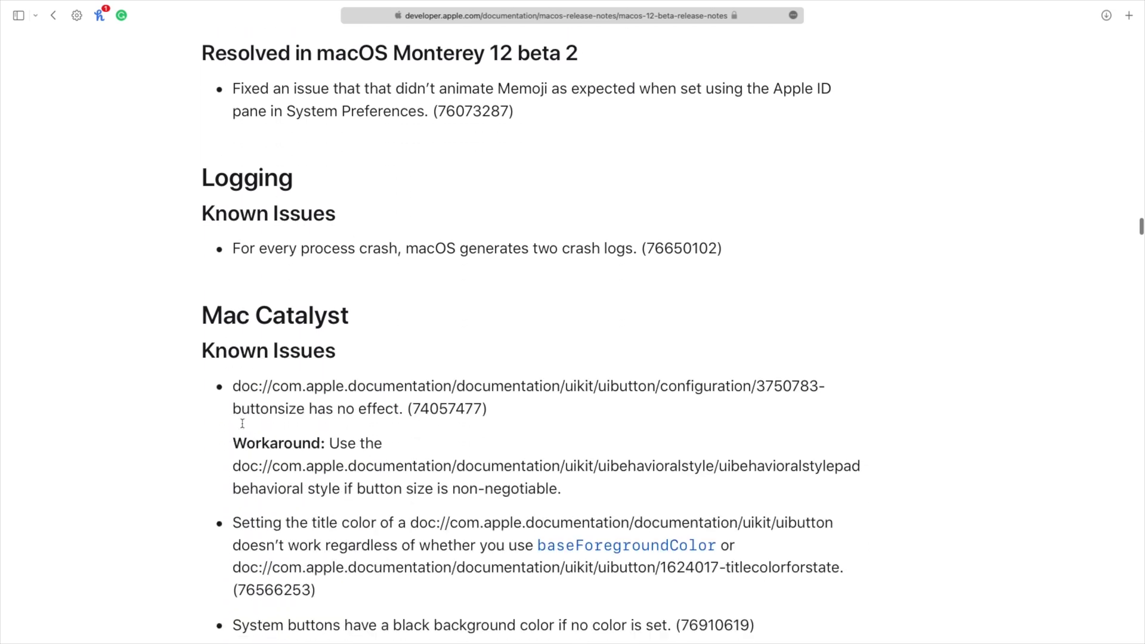
scroll(299, 361, "down", 2)
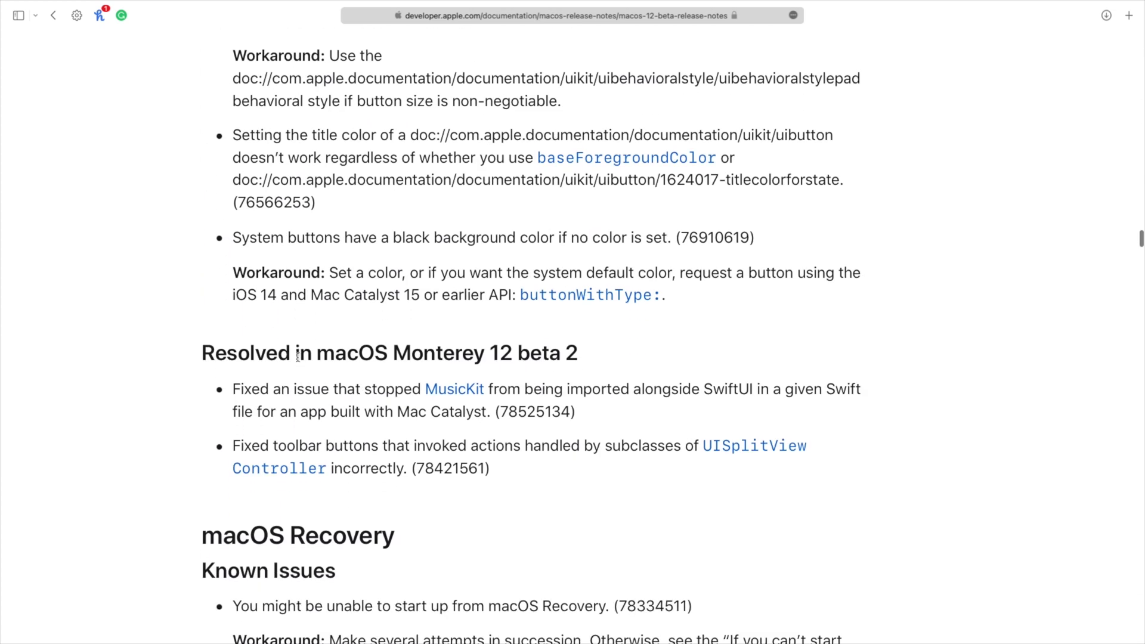
scroll(325, 358, "down", 10)
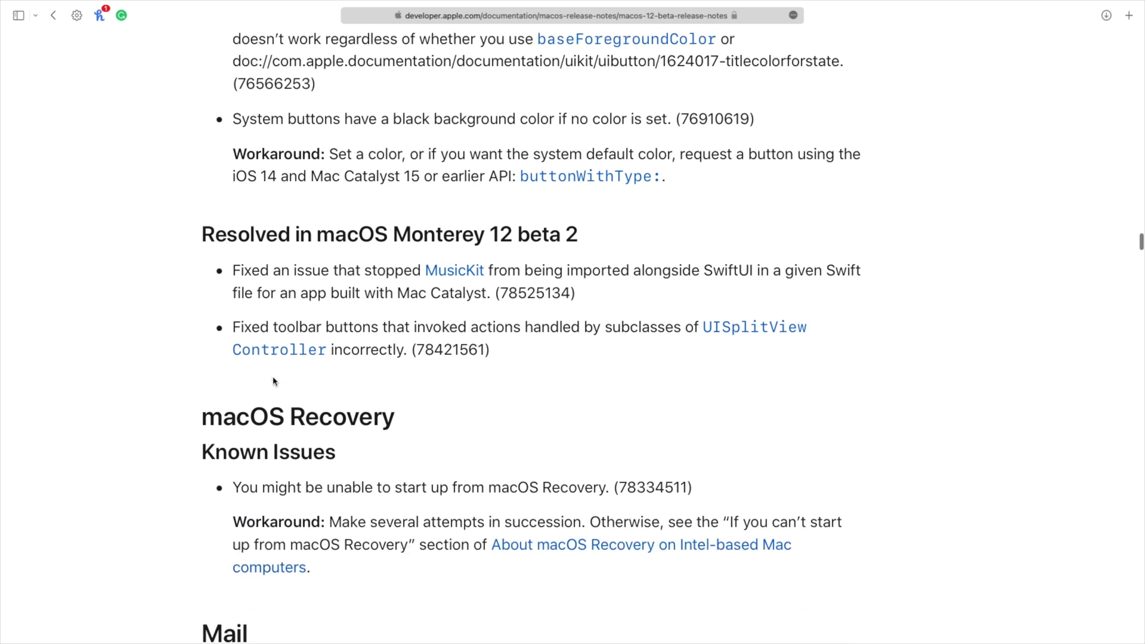
scroll(261, 312, "down", 8)
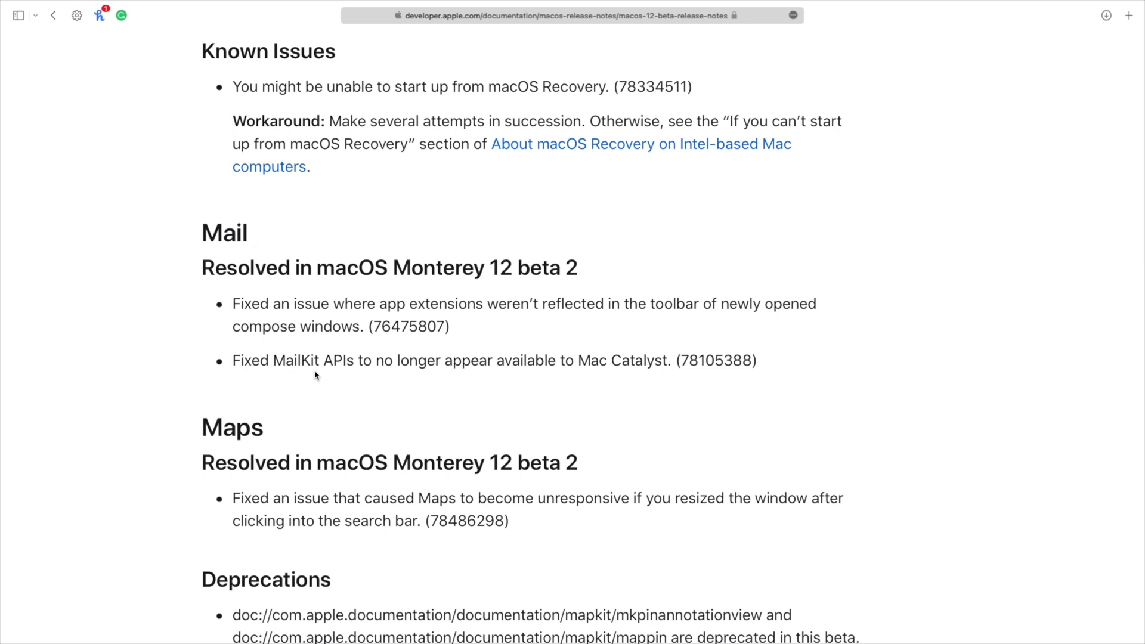
Read the release notes from the Maps fix and deprecations through Messages, Migration Assistant, Music, Networking, Notes and Python
scroll(356, 378, "down", 5)
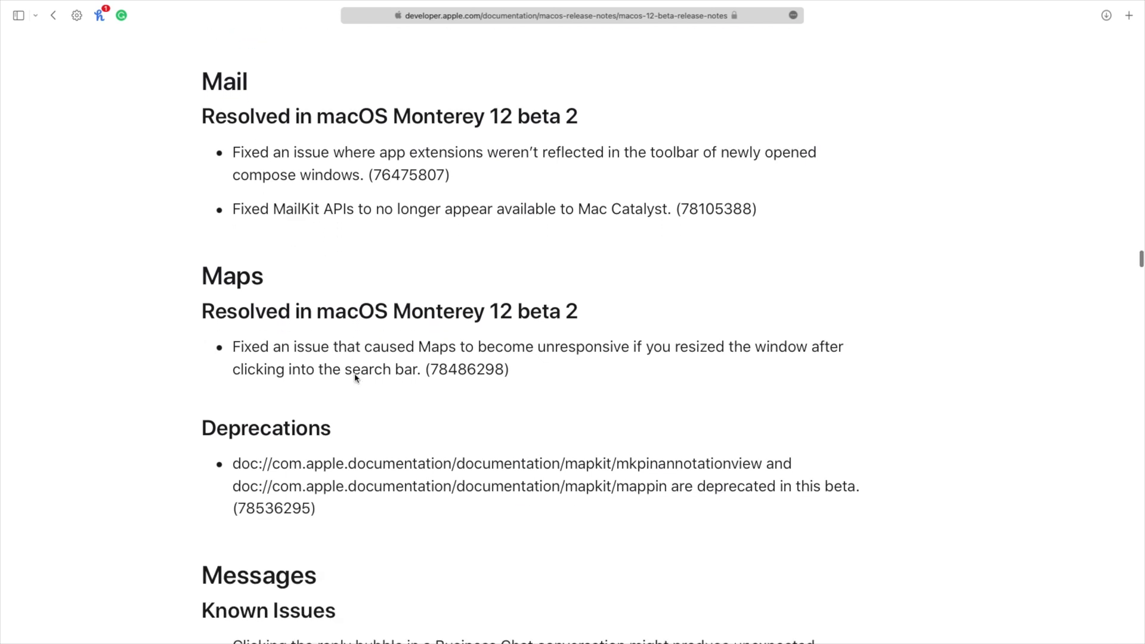
scroll(221, 315, "down", 1)
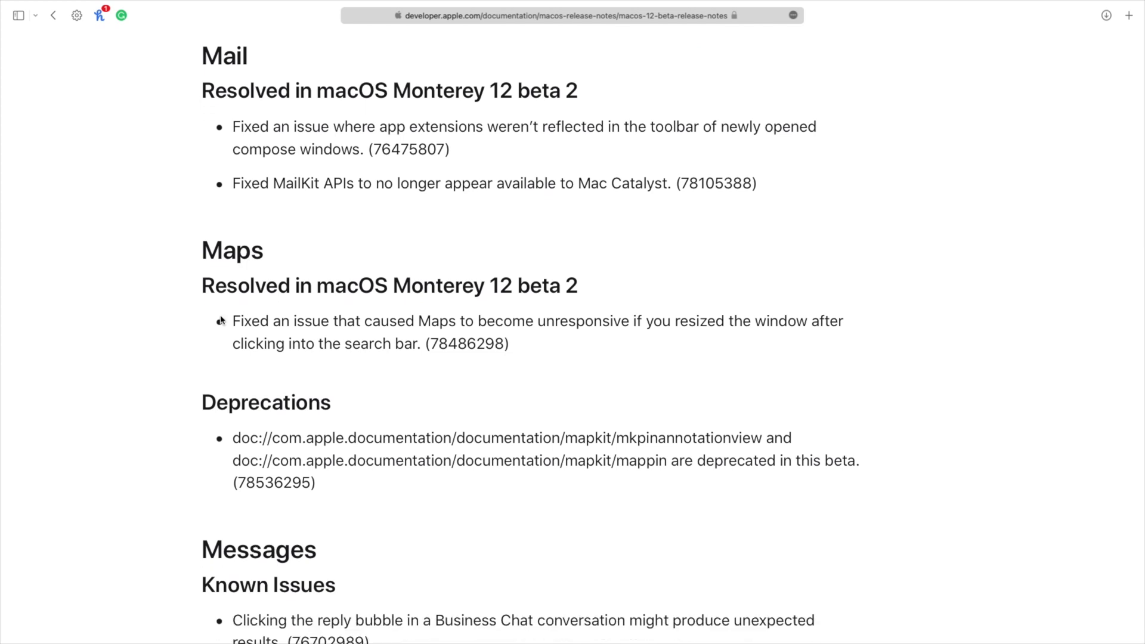
scroll(222, 319, "down", 10)
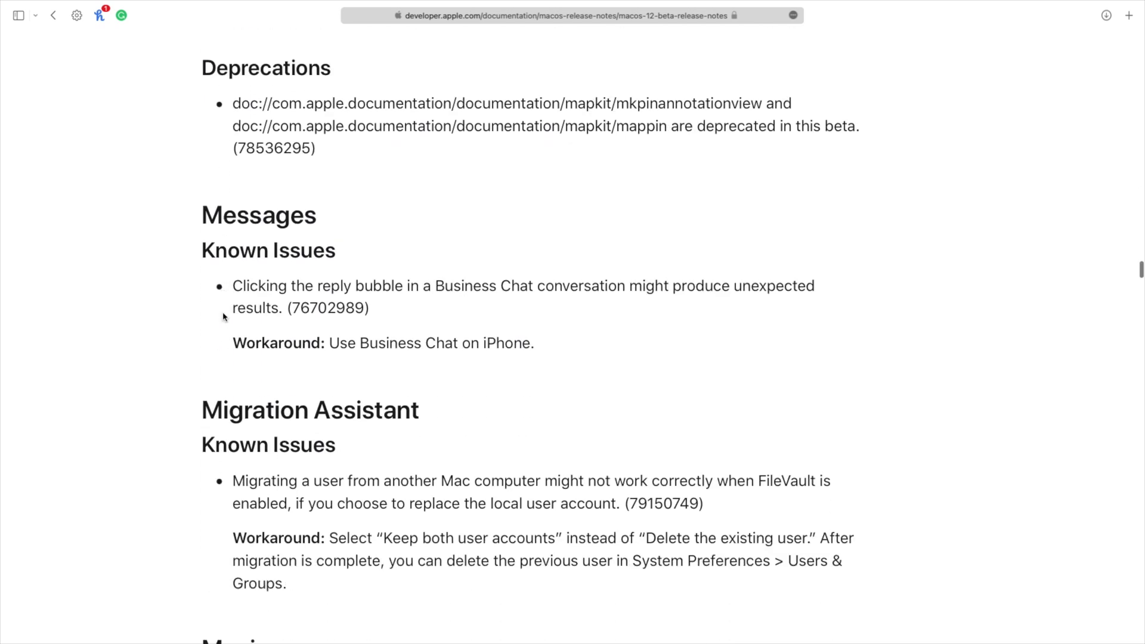
scroll(243, 325, "down", 12)
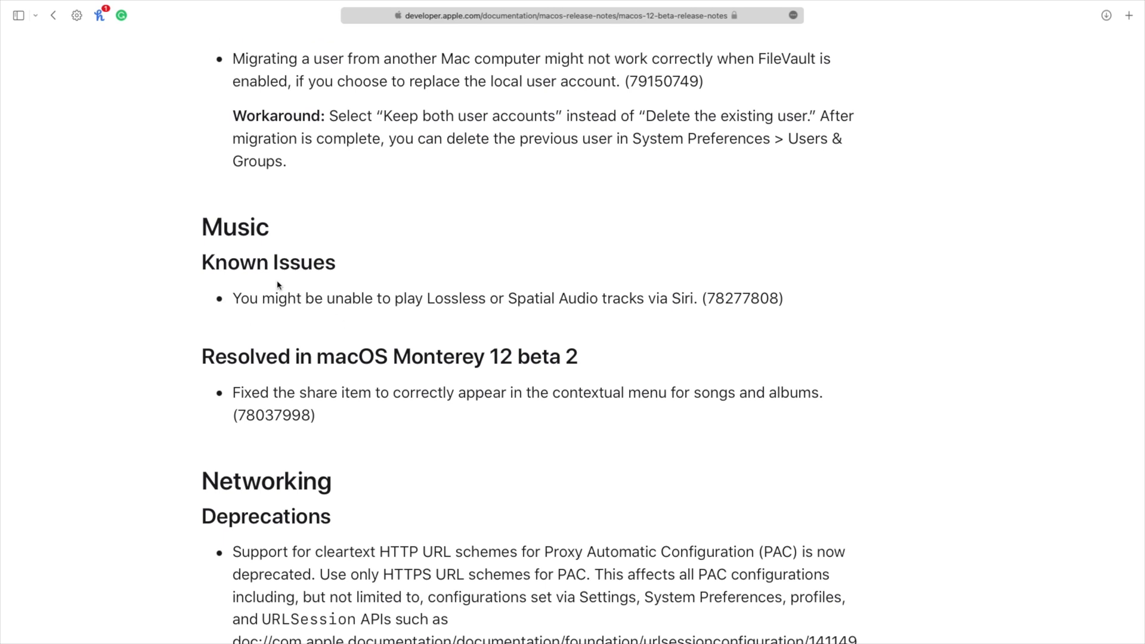
scroll(278, 285, "down", 16)
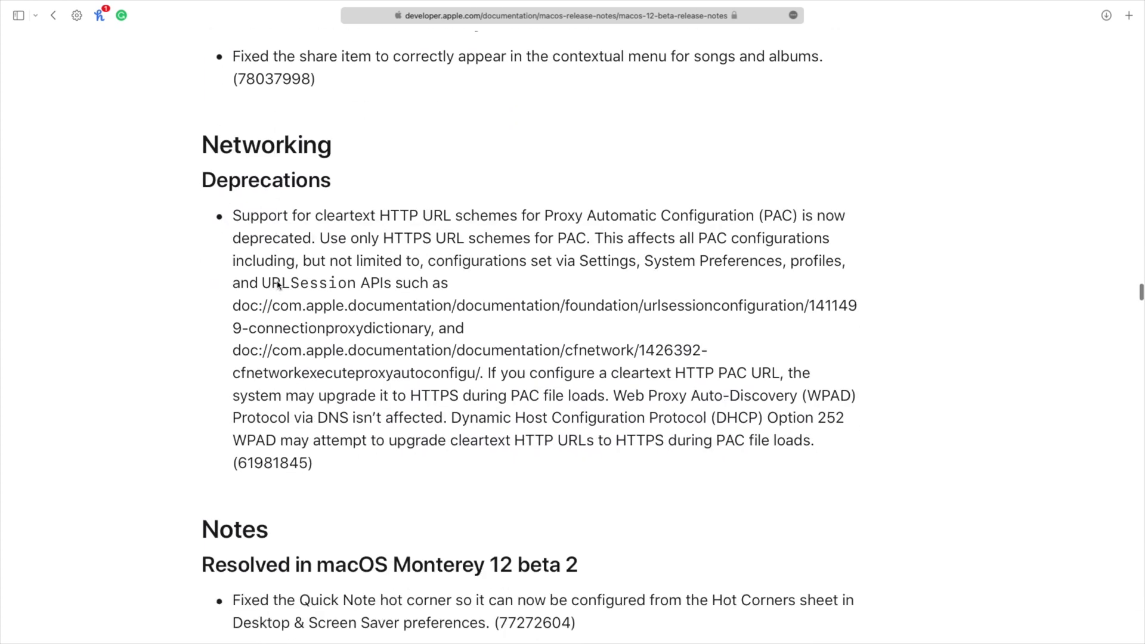
scroll(277, 285, "down", 20)
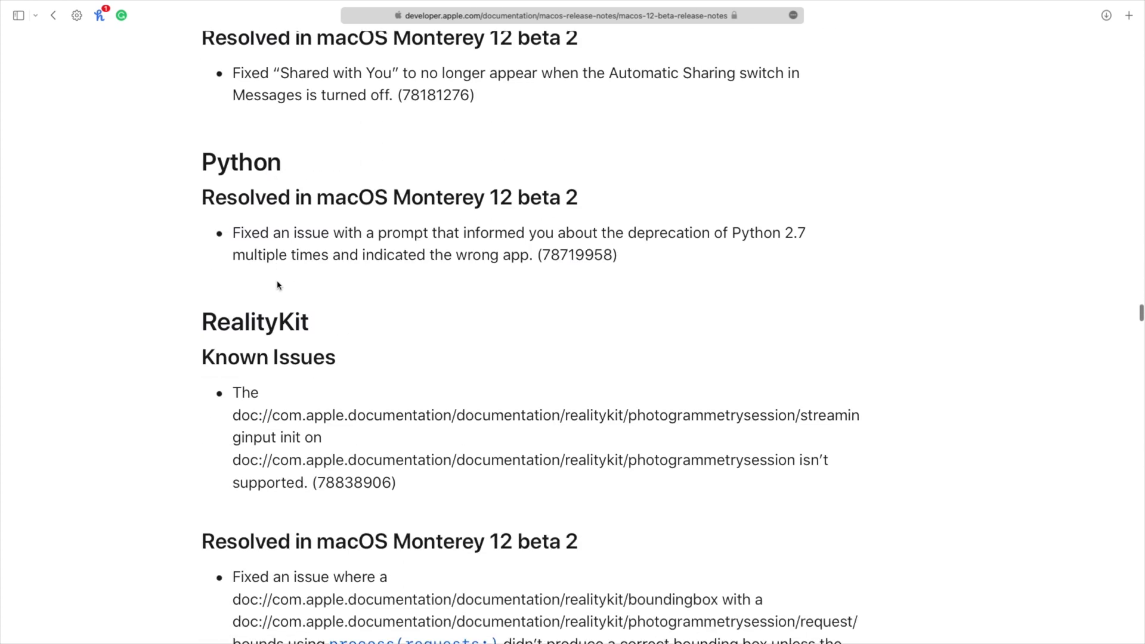
Read the RealityKit section and the Safari known issues and beta 2 fixes in the release notes
scroll(277, 286, "down", 14)
scroll(277, 285, "up", 3)
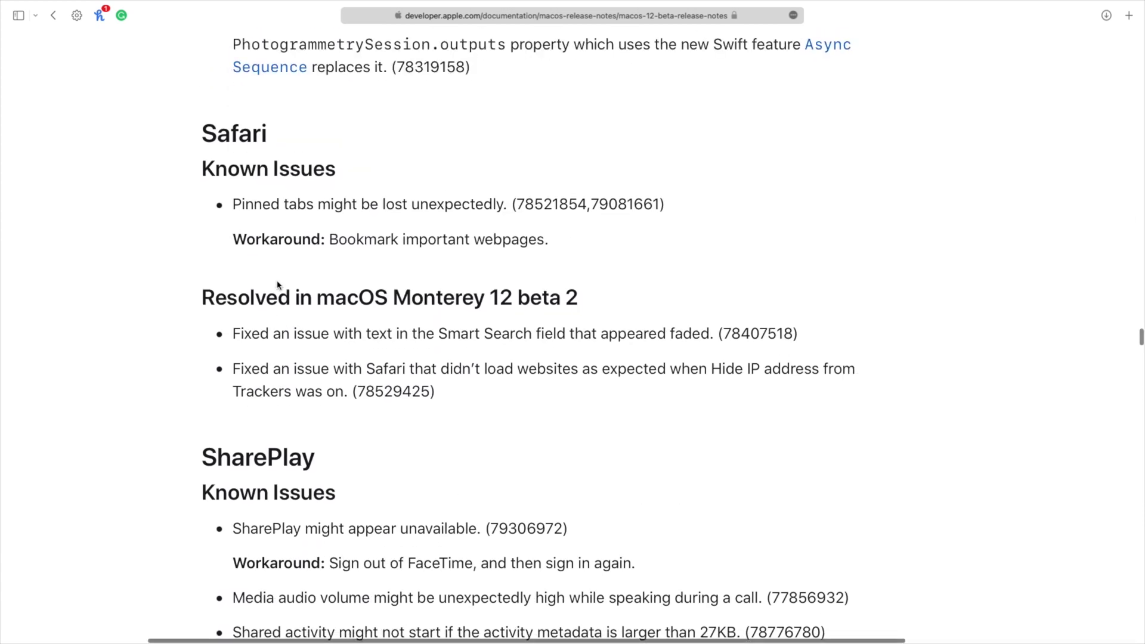
scroll(277, 286, "up", 1)
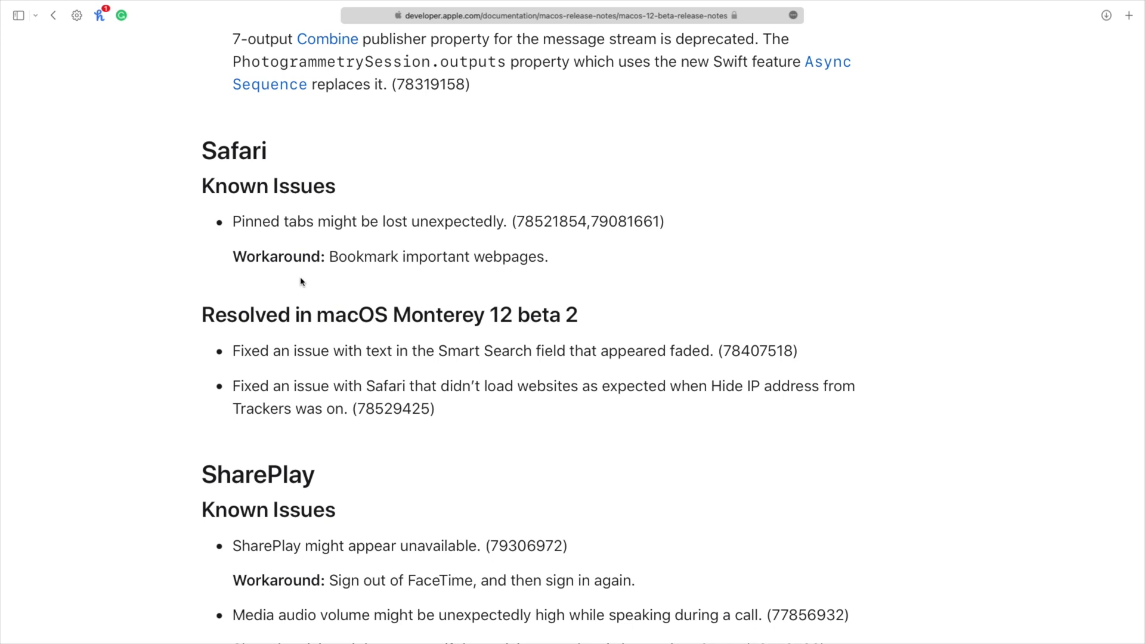
scroll(320, 249, "down", 1)
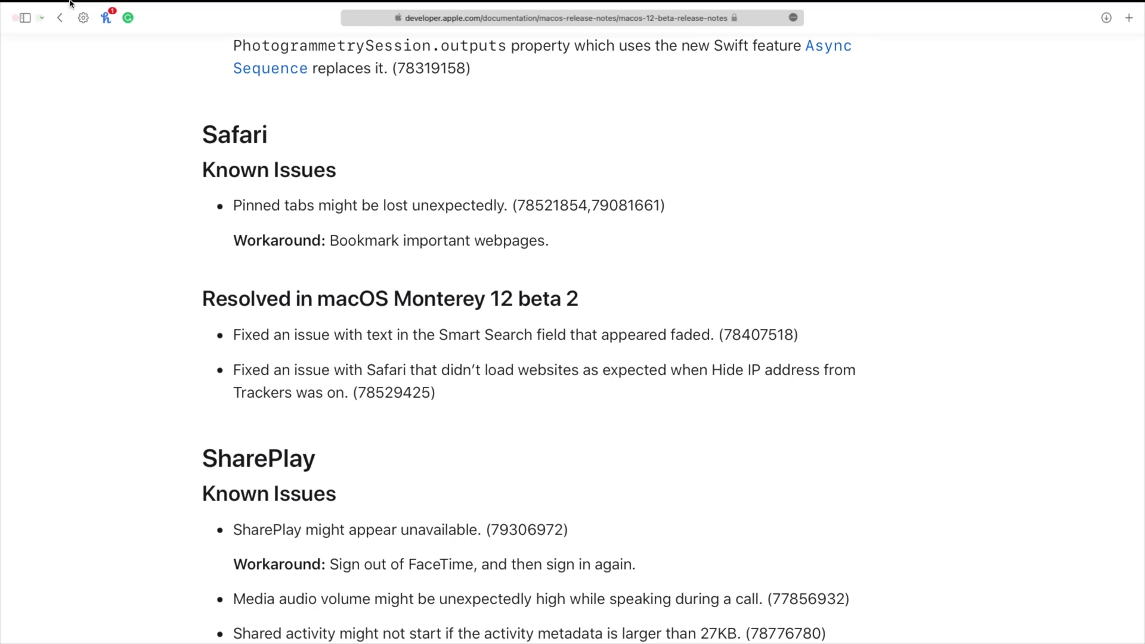
Check the Hide IP address from trackers setting in Safari's privacy preferences and close the preferences window
left_click(36, 6)
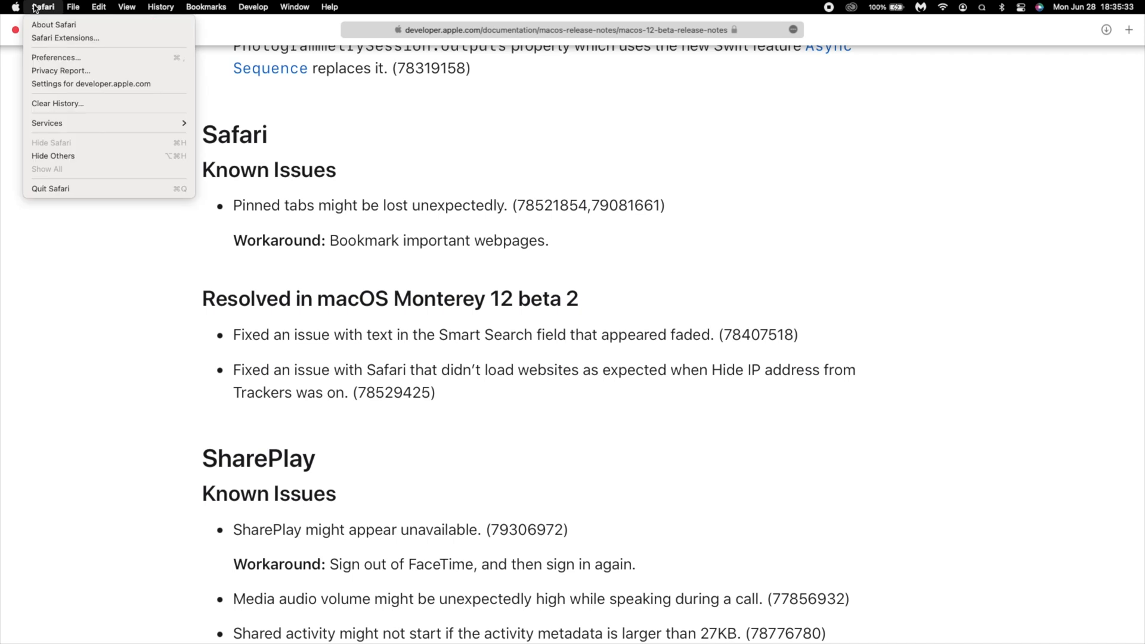
left_click(53, 57)
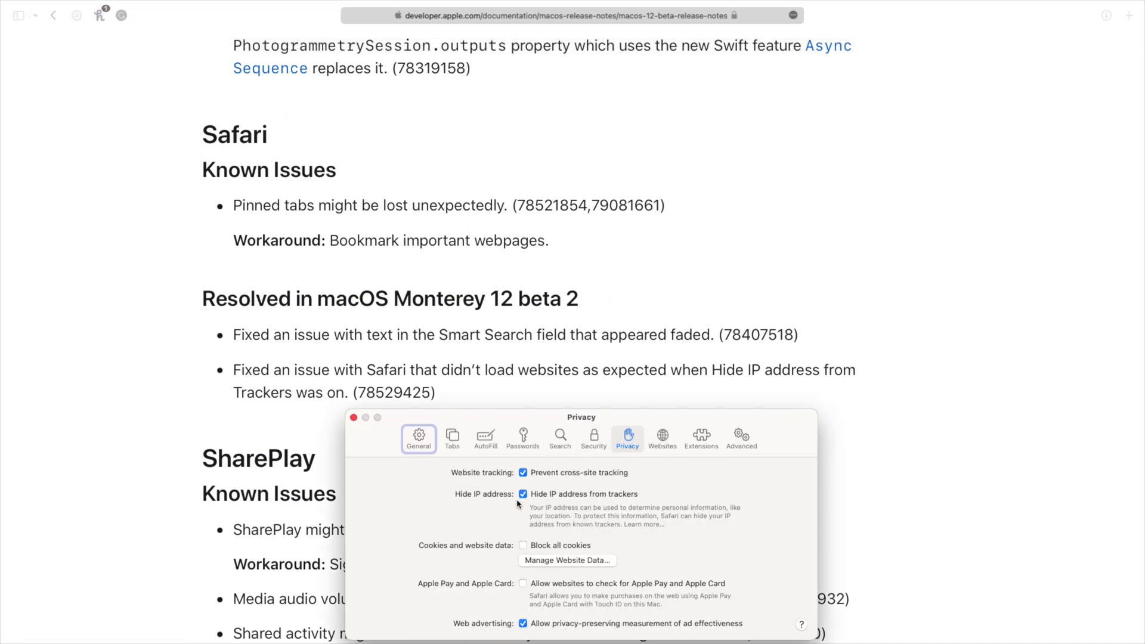
left_click(354, 418)
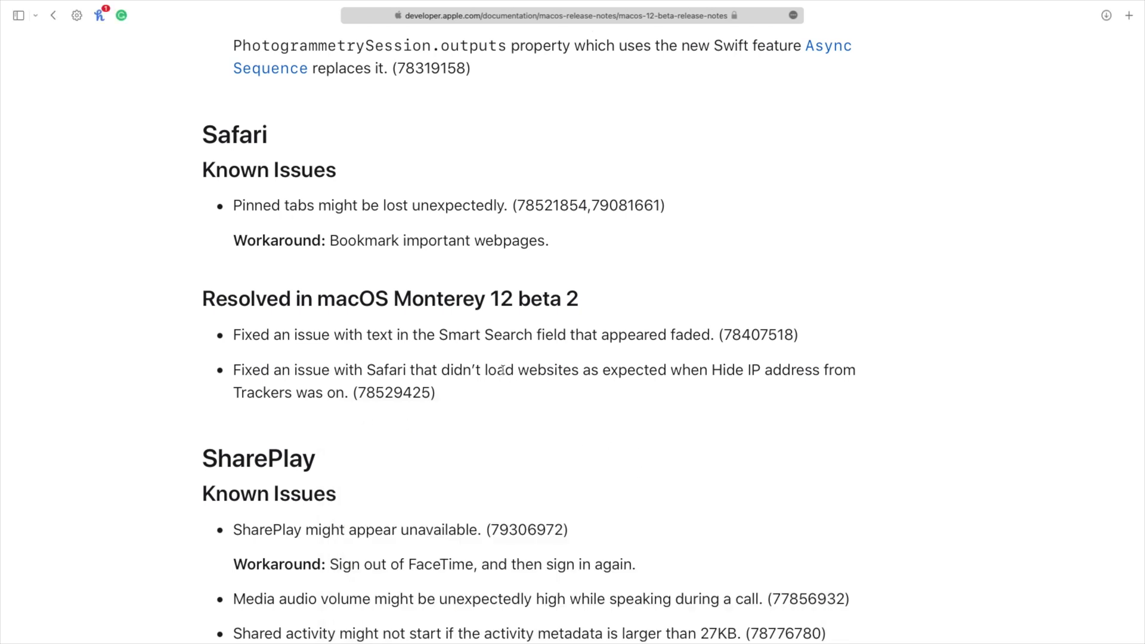
Highlight the Safari fix about Hide IP address from Trackers, clear the selection, and read the SharePlay known issues
left_click_drag(451, 370, 544, 395)
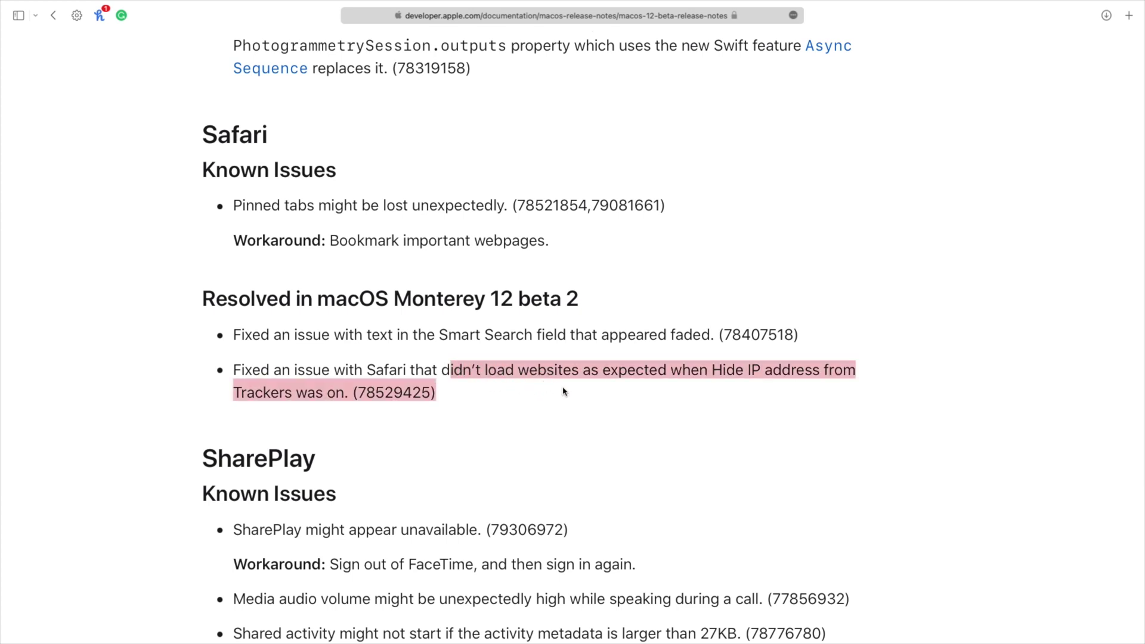
left_click(589, 393)
scroll(702, 406, "down", 3)
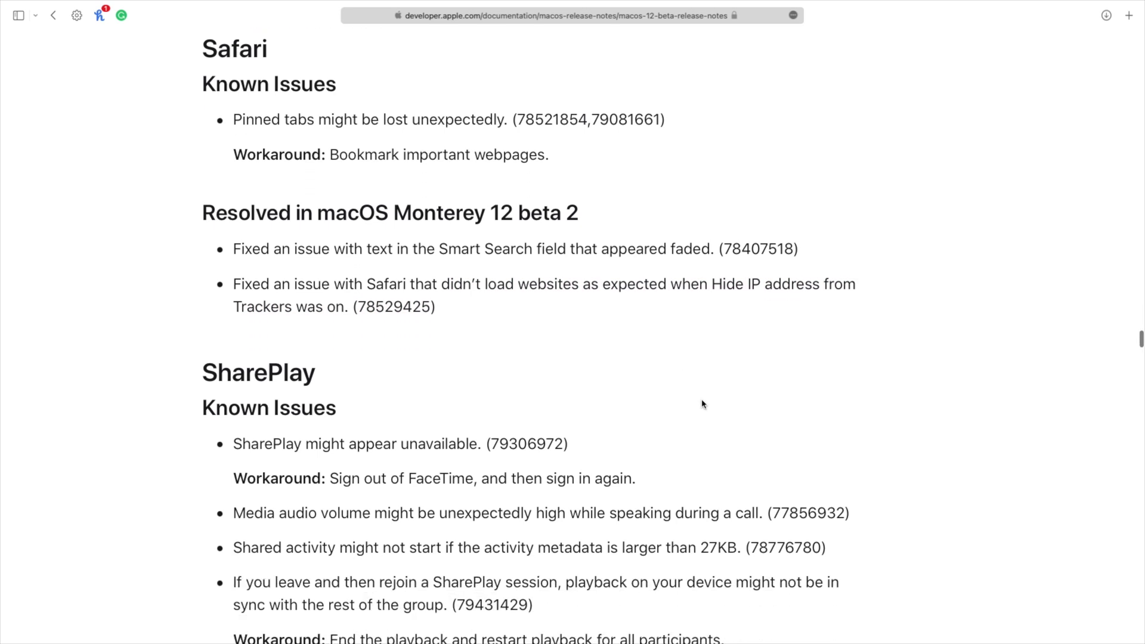
scroll(703, 404, "down", 2)
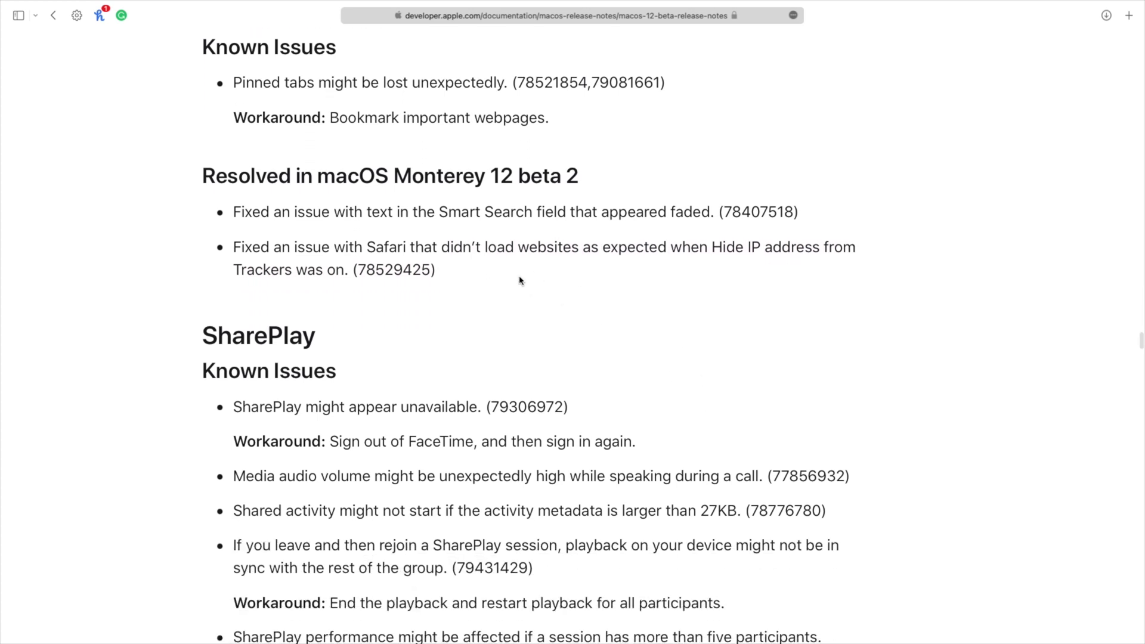
Skim the remaining beta 2 notes and the macOS Monterey 12 beta updates from App Store and Create ML to Mac Catalyst
scroll(519, 281, "down", 15)
scroll(519, 276, "down", 15)
scroll(520, 280, "down", 15)
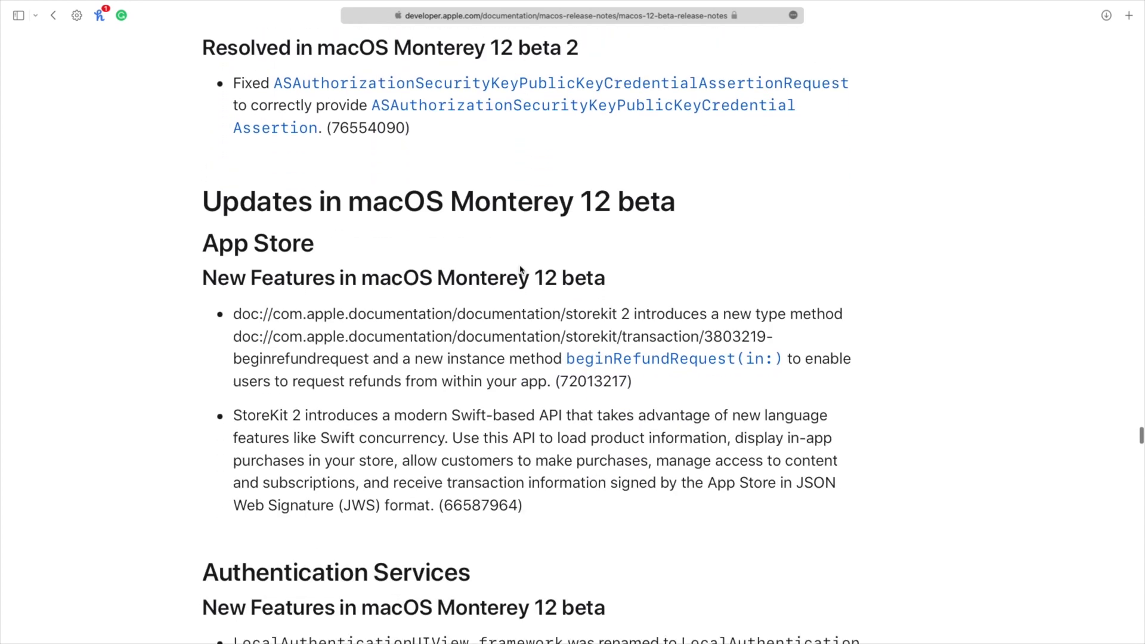
scroll(520, 270, "down", 1)
scroll(520, 265, "down", 15)
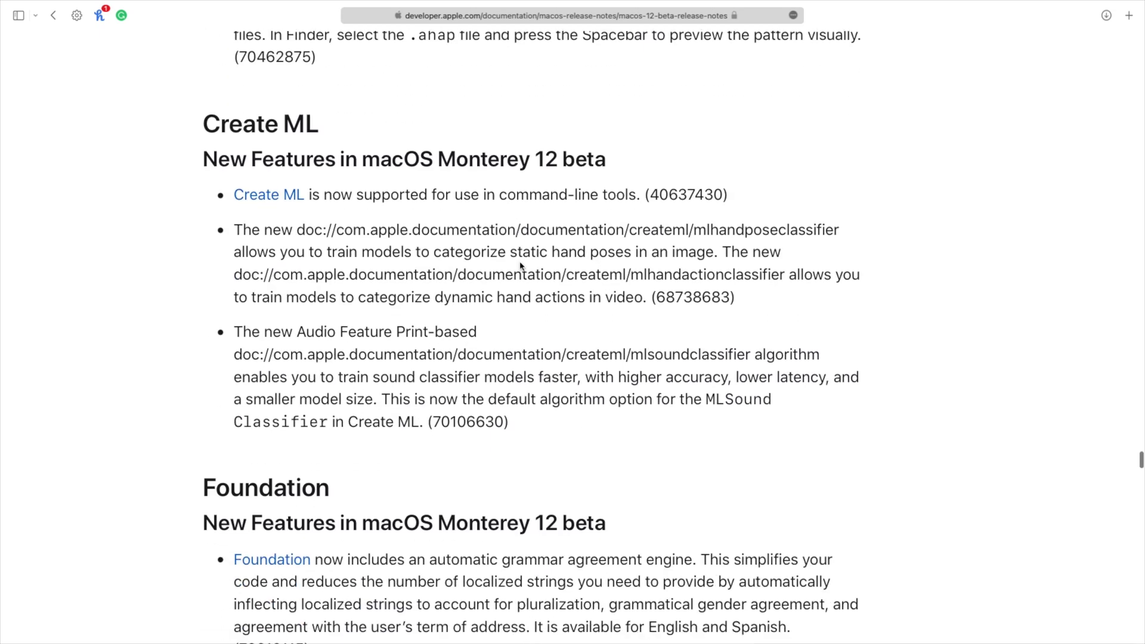
scroll(521, 265, "down", 15)
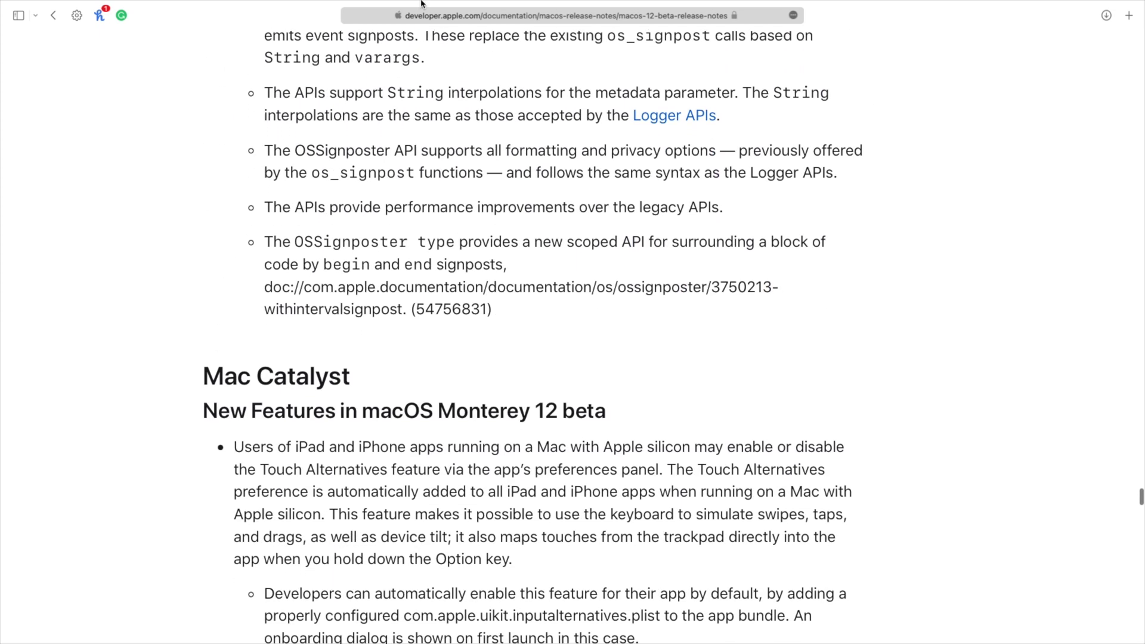
Take the release notes browser window out of full screen and minimize it to reveal the desktop
left_click(40, 29)
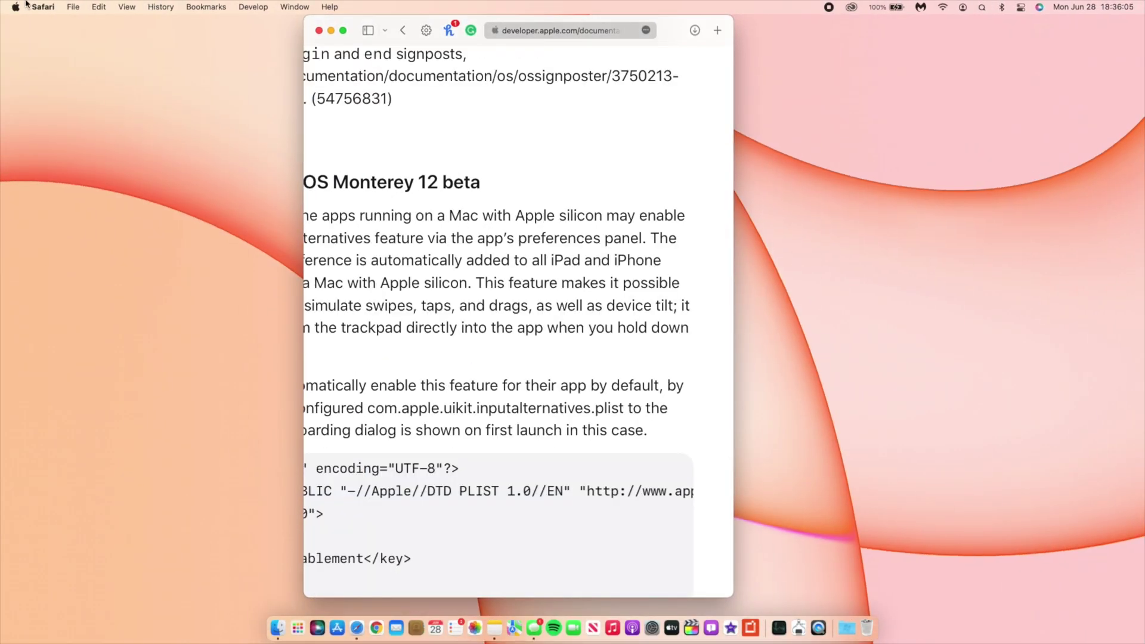
left_click(7, 5)
left_click(117, 346)
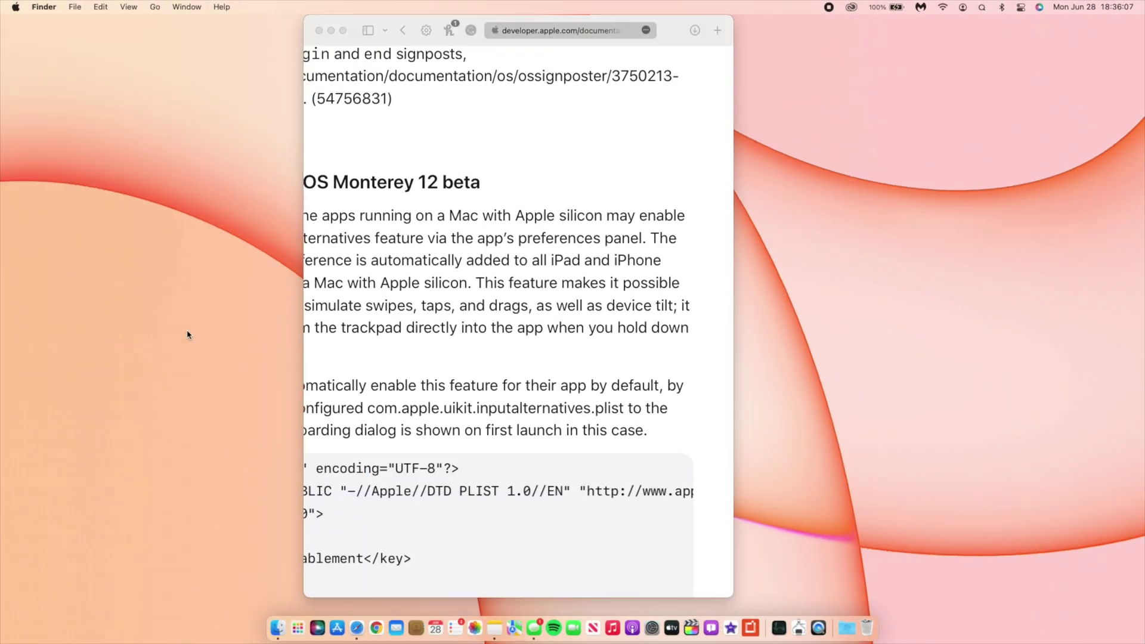
left_click(332, 30)
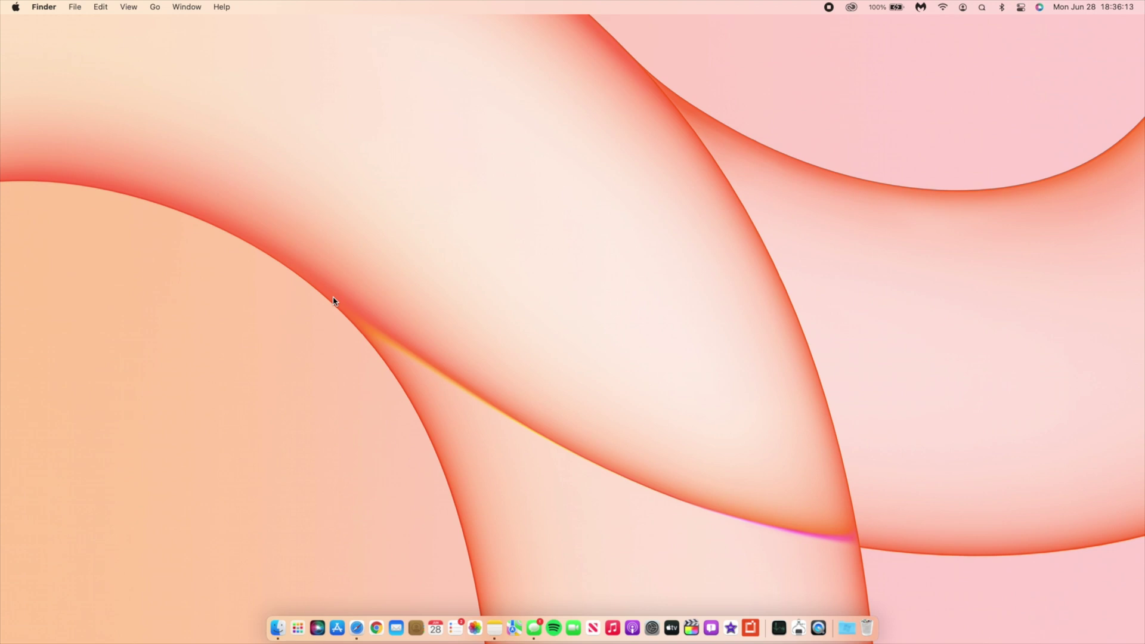
Look over the second page of installed apps in Launchpad and return to the desktop
left_click(302, 618)
scroll(647, 488, "right", 5)
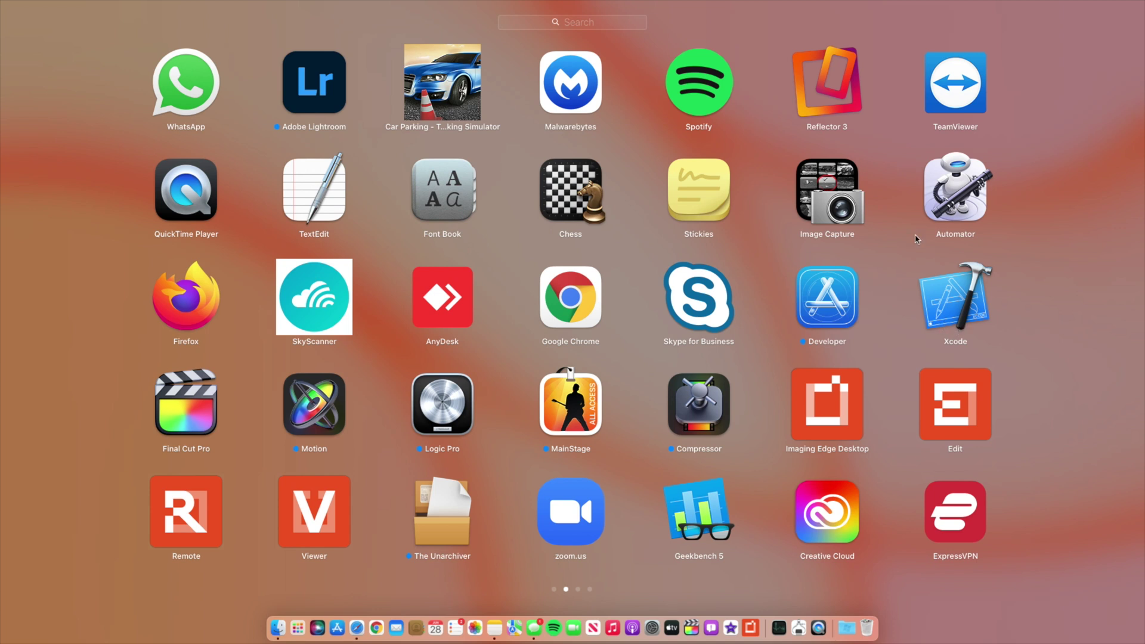
left_click(117, 163)
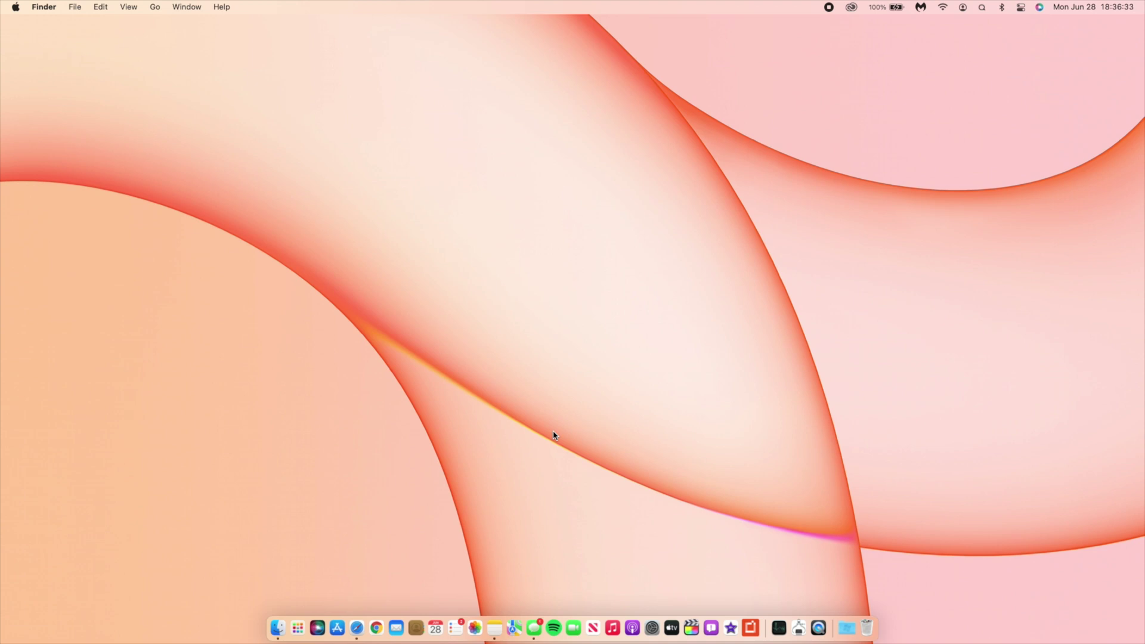
View Mission Control and the Apple menu's system options, returning to the plain desktop
key("ctrl+Up")
key("ctrl+Up")
left_click(8, 5)
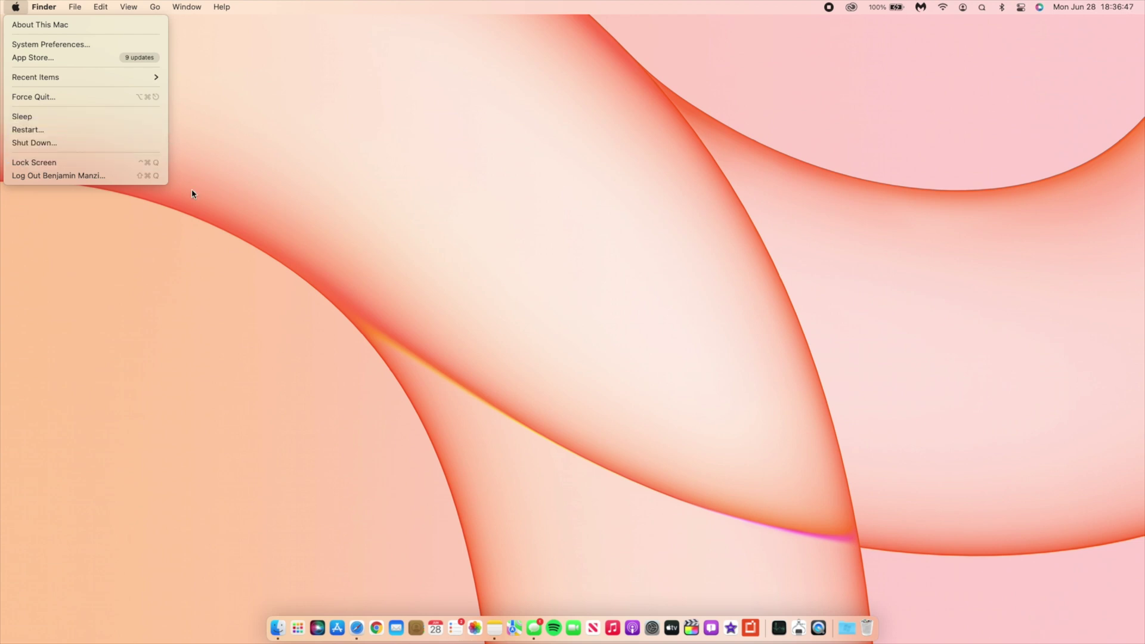
left_click(321, 284)
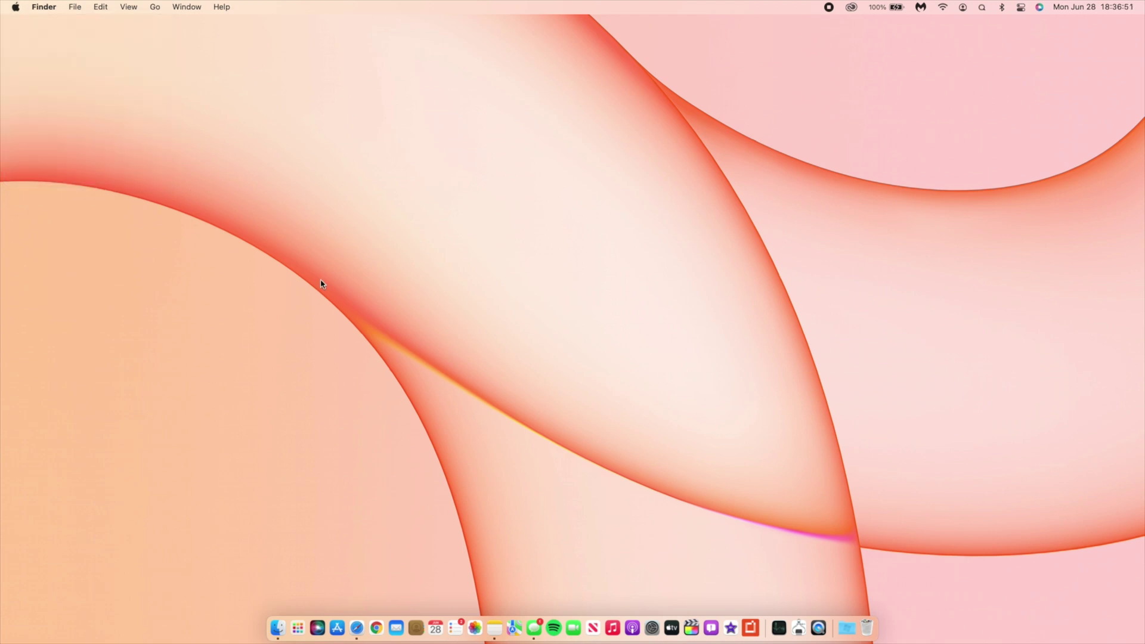